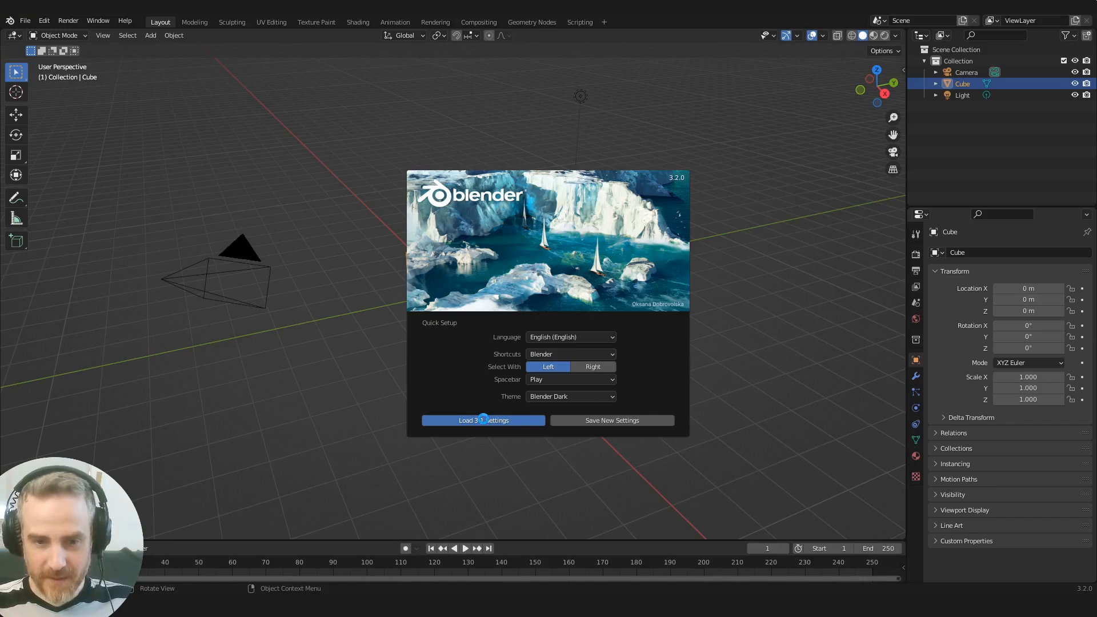
Load the settings of the previously installed version in Quick Setup.
{"action": "left_click", "coordinate": [483, 420]}
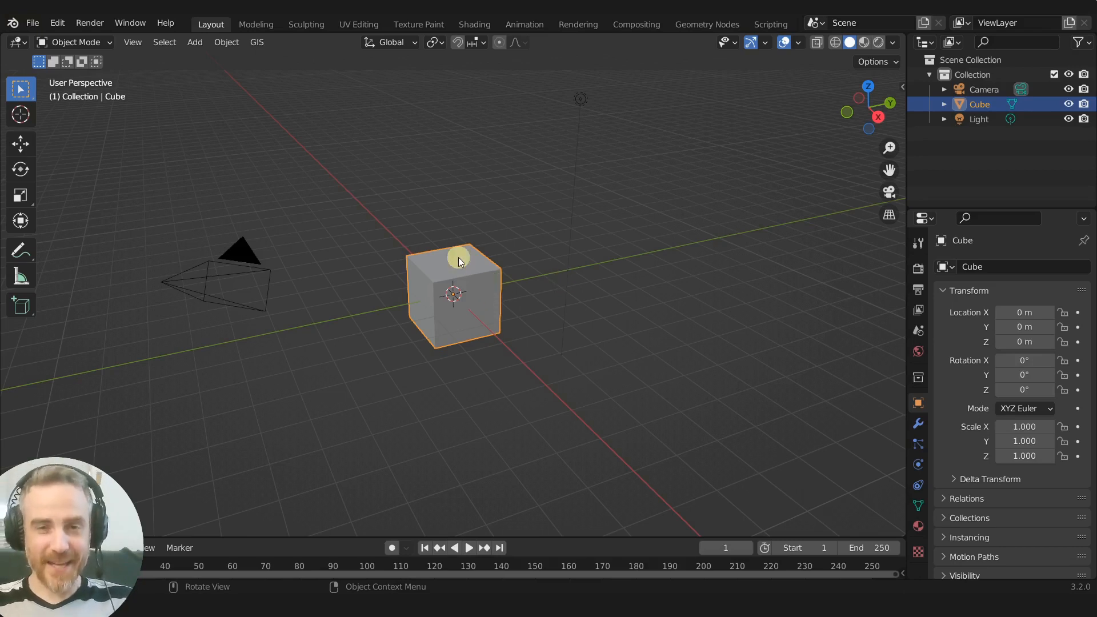
Switch to the web browser and open the VFX & Video page of the Blender 3.2 release notes.
{"action": "mouse_move", "coordinate": [435, 605]}
{"action": "left_click", "coordinate": [434, 605]}
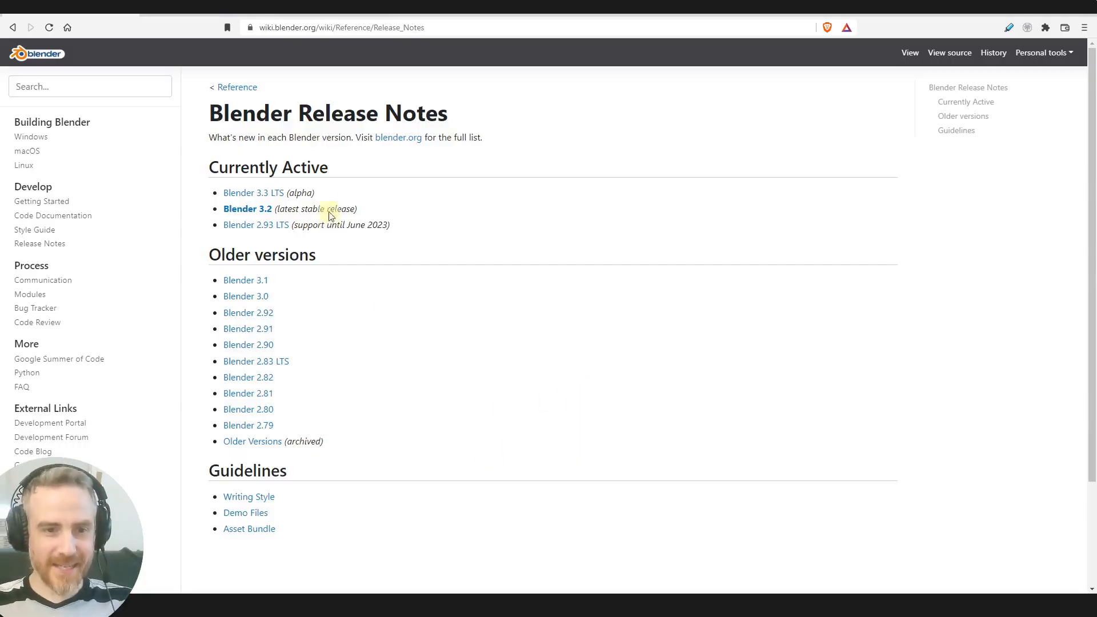
{"action": "left_click", "coordinate": [262, 216]}
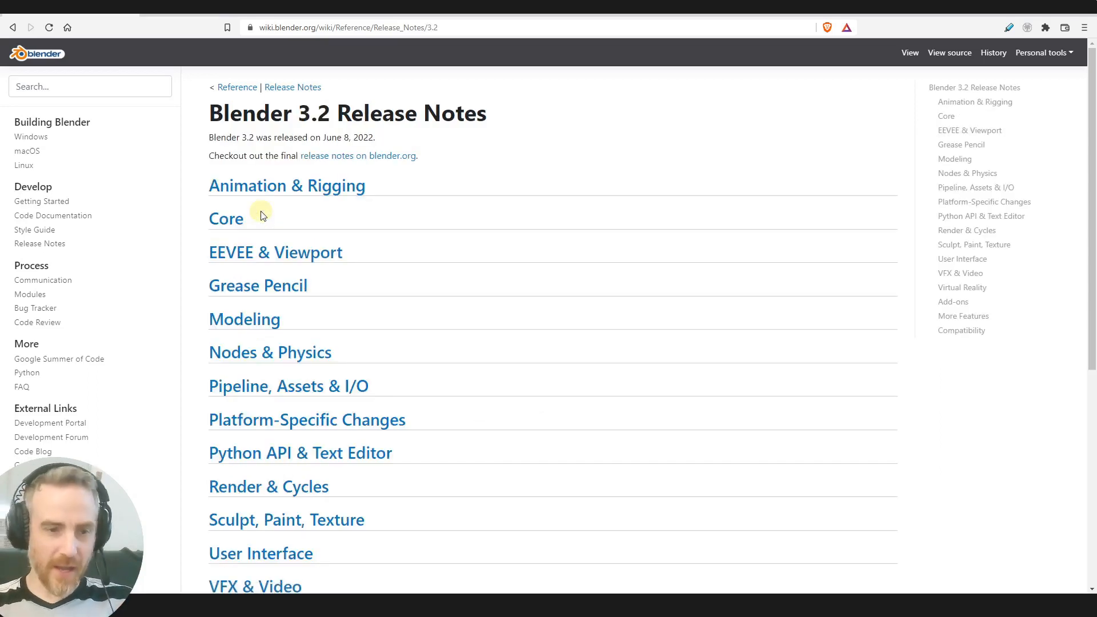
{"action": "scroll", "coordinate": [254, 230], "scroll_direction": "down", "scroll_amount": 3}
{"action": "left_click", "coordinate": [250, 358]}
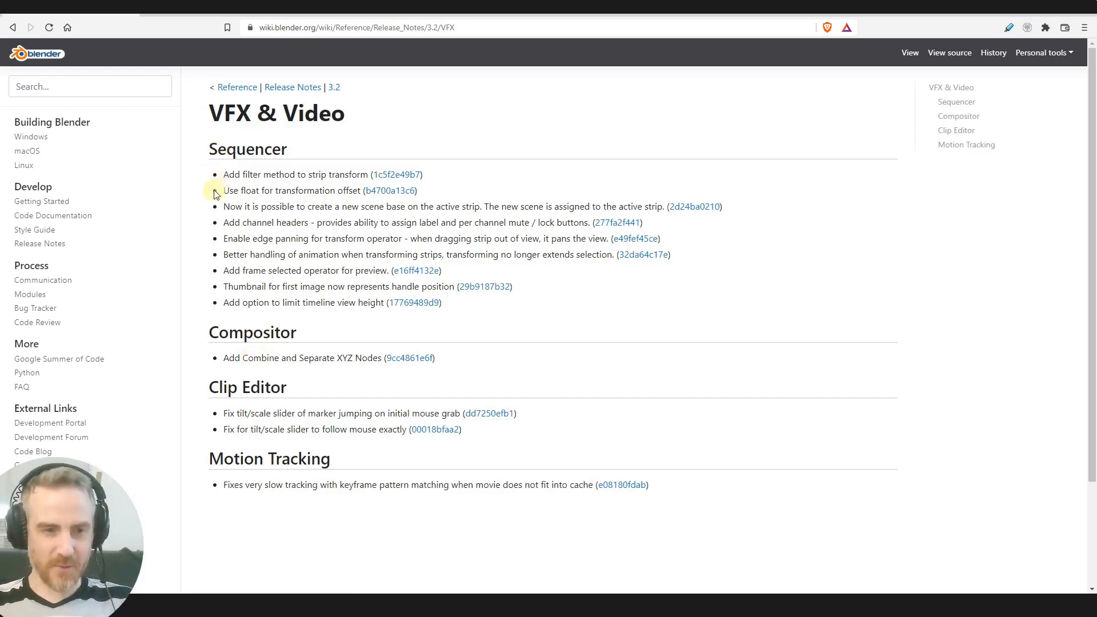
Open the commit for the Sequencer entry about adding a filter method to strip transform and read its description.
{"action": "left_click_drag", "start_coordinate": [223, 174], "coordinate": [362, 173]}
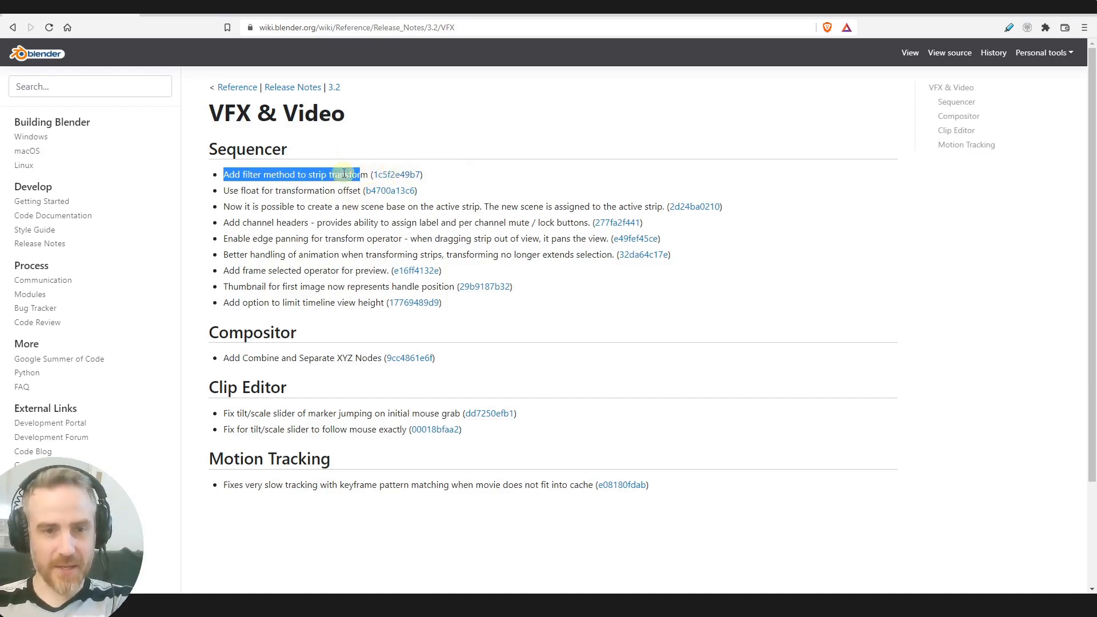
{"action": "left_click", "coordinate": [397, 174]}
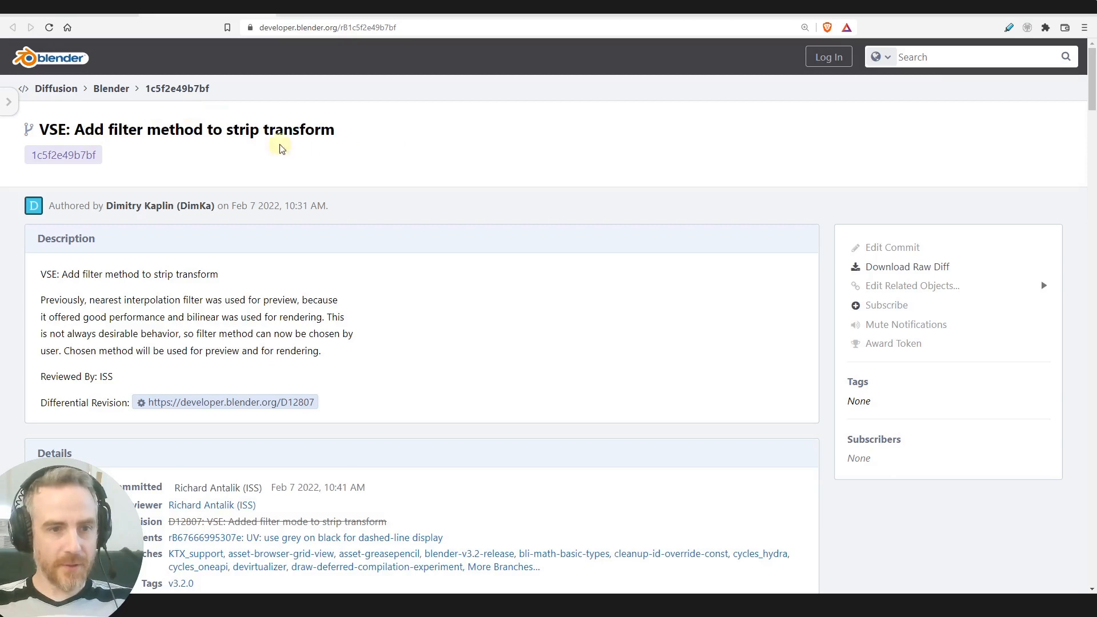
{"action": "left_click_drag", "start_coordinate": [41, 301], "coordinate": [347, 312]}
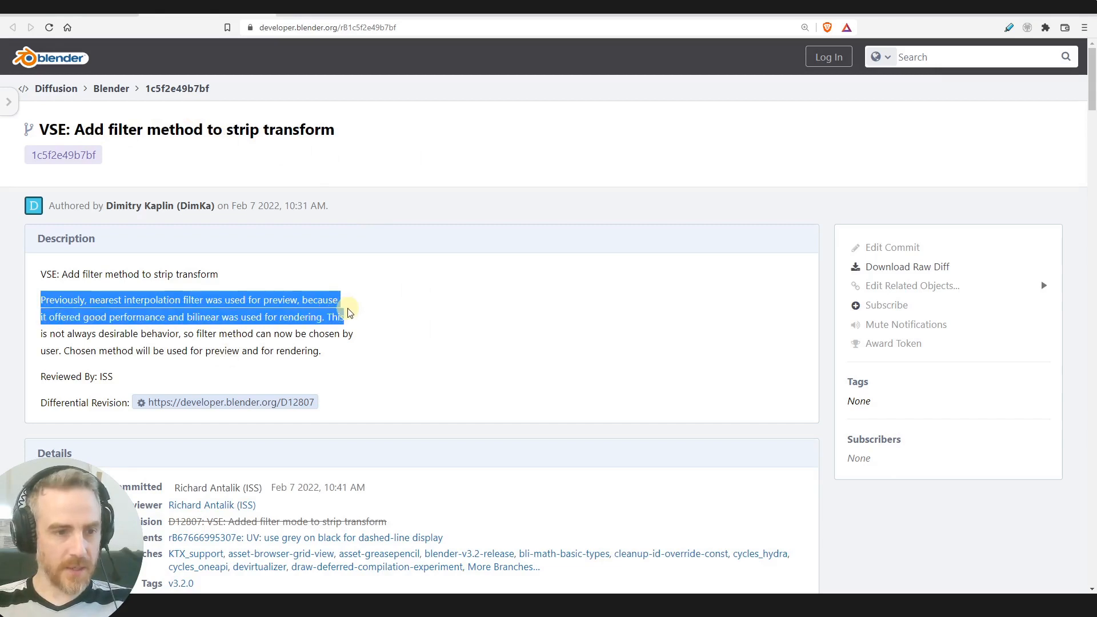
{"action": "left_click_drag", "start_coordinate": [349, 312], "coordinate": [361, 332]}
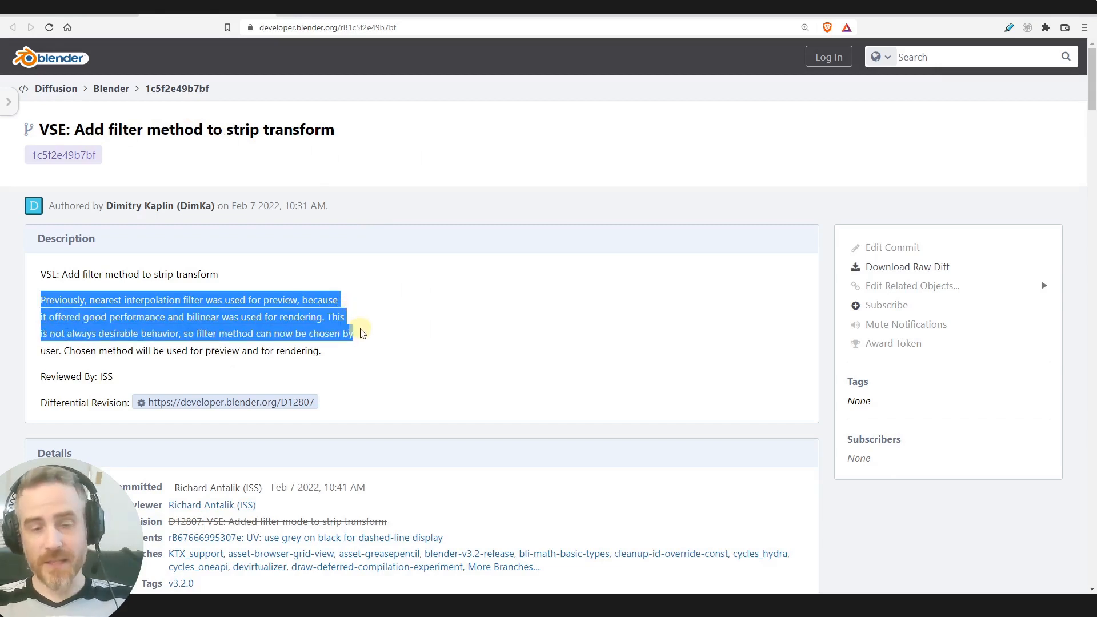
{"action": "left_click_drag", "start_coordinate": [361, 333], "coordinate": [333, 357]}
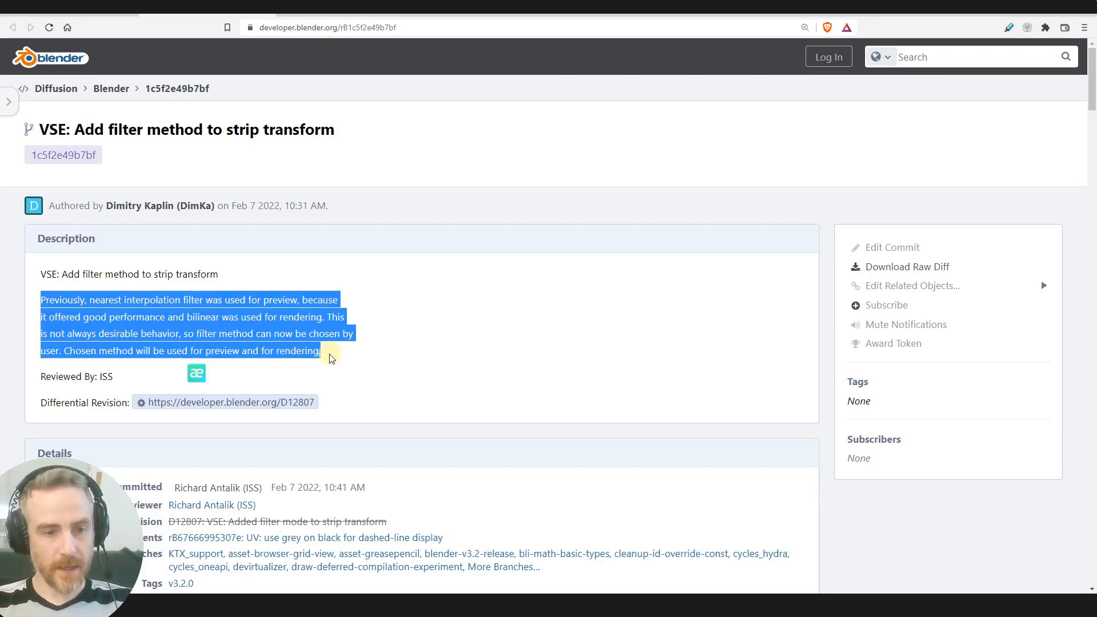
Open the linked revision D12807 and compare its attached images of preview, render and strip filter settings.
{"action": "left_click", "coordinate": [261, 402]}
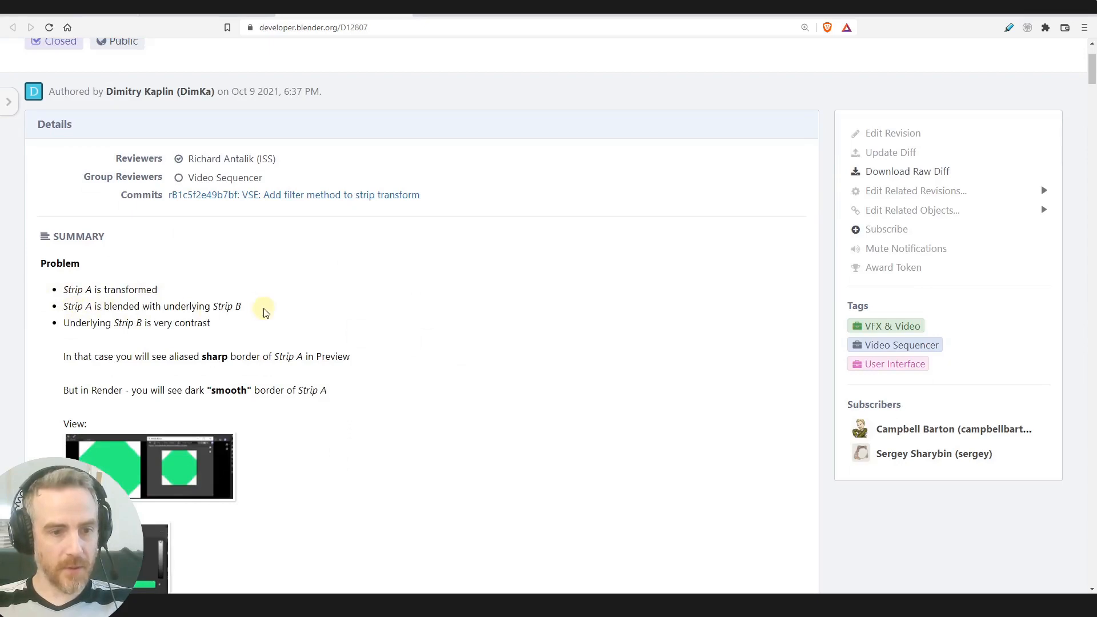
{"action": "scroll", "coordinate": [396, 337], "scroll_direction": "down", "scroll_amount": 2}
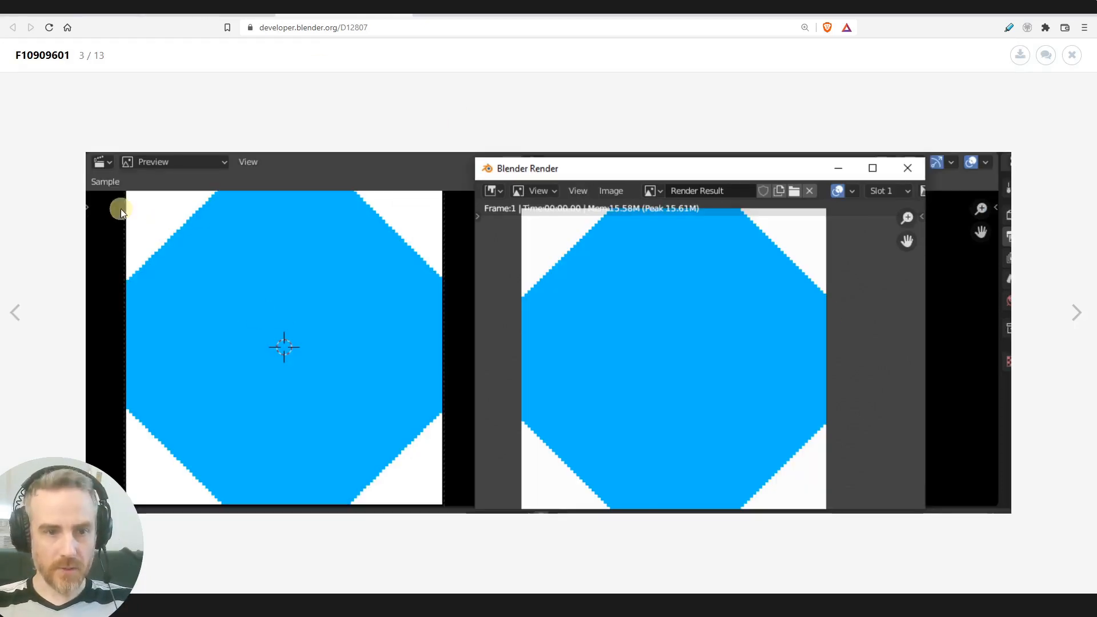
{"action": "left_click", "coordinate": [18, 313]}
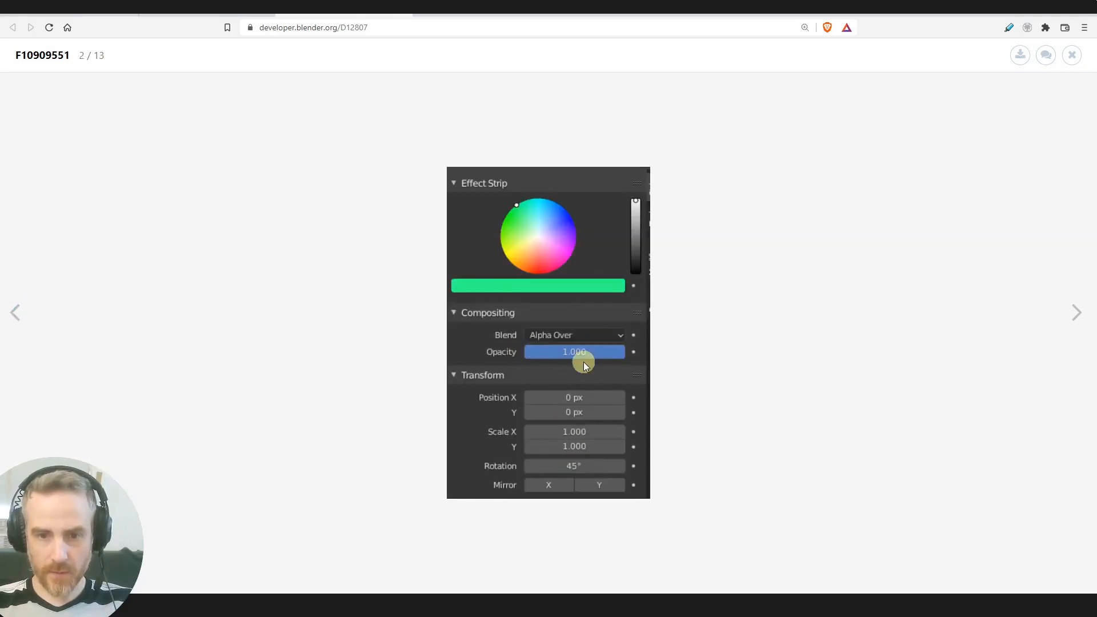
{"action": "left_click", "coordinate": [1077, 312]}
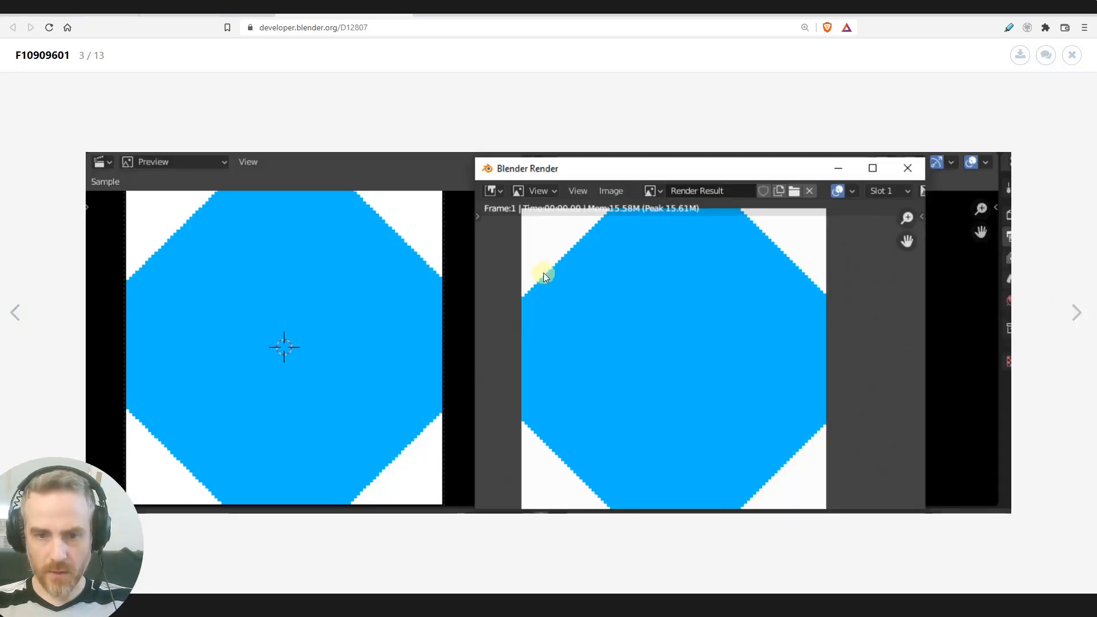
{"action": "left_click", "coordinate": [1076, 313]}
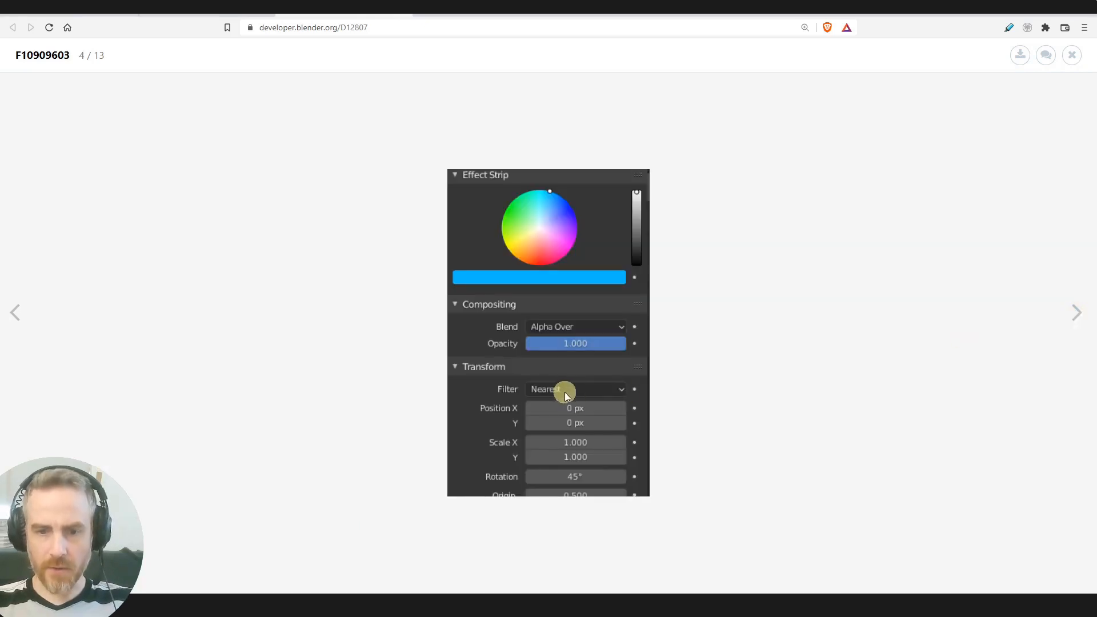
{"action": "double_click", "coordinate": [15, 315]}
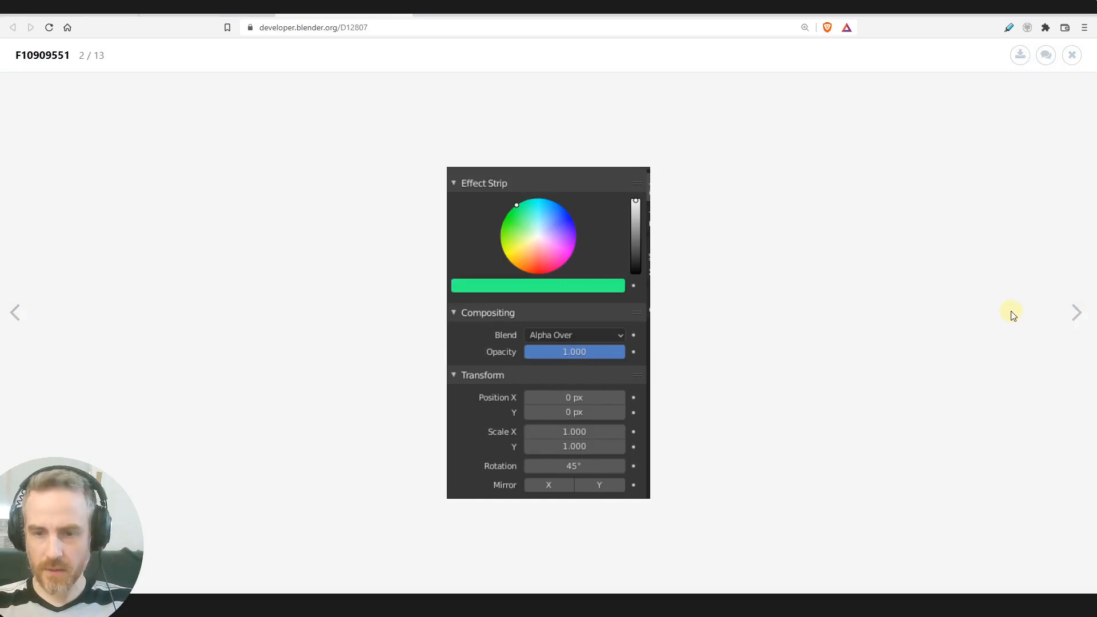
{"action": "double_click", "coordinate": [1076, 313]}
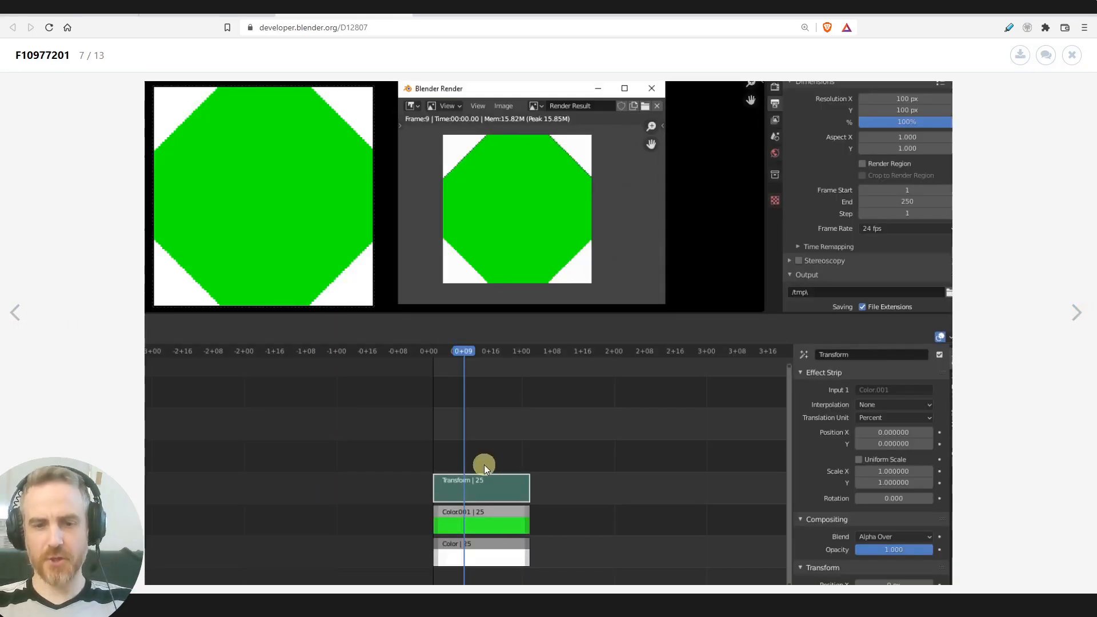
{"action": "left_click", "coordinate": [1075, 314]}
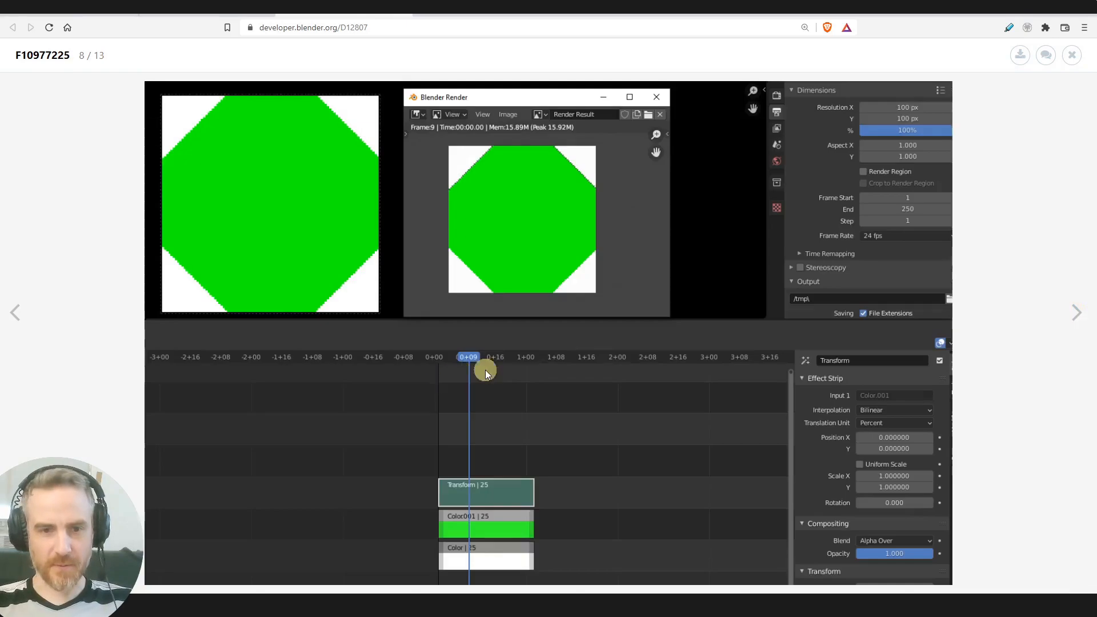
{"action": "left_click", "coordinate": [1076, 311]}
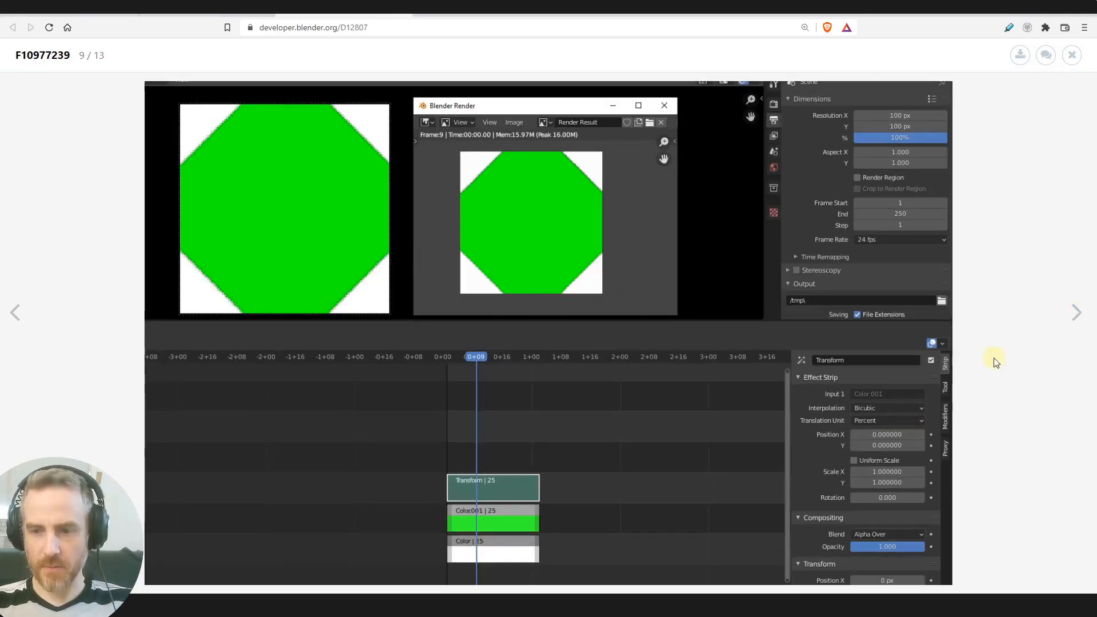
{"action": "double_click", "coordinate": [1076, 312]}
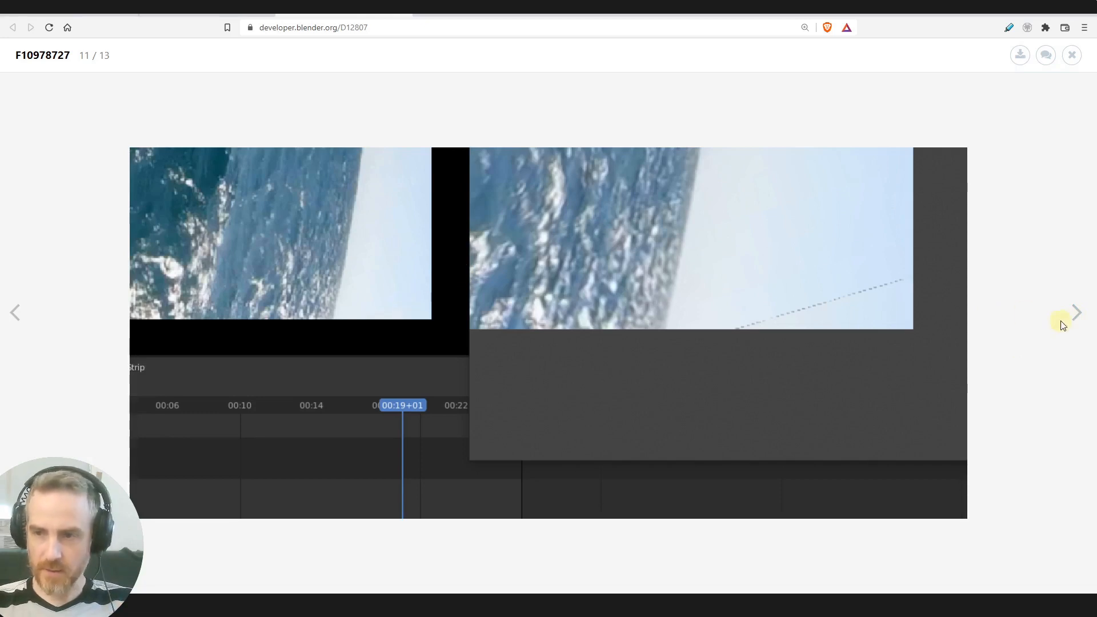
{"action": "left_click", "coordinate": [1077, 313]}
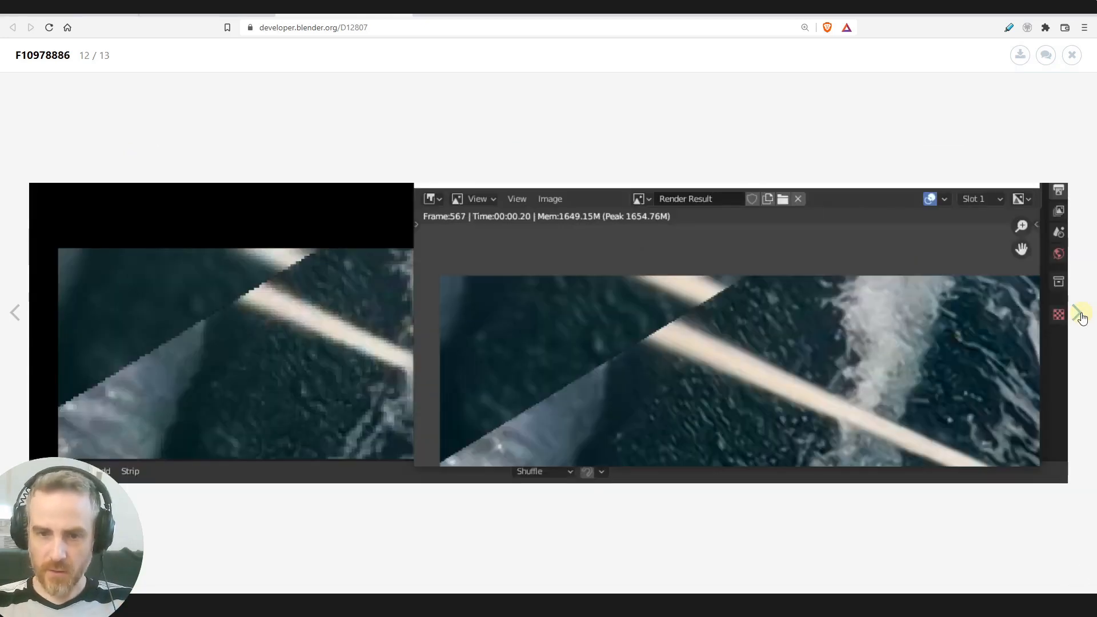
{"action": "left_click", "coordinate": [1078, 314]}
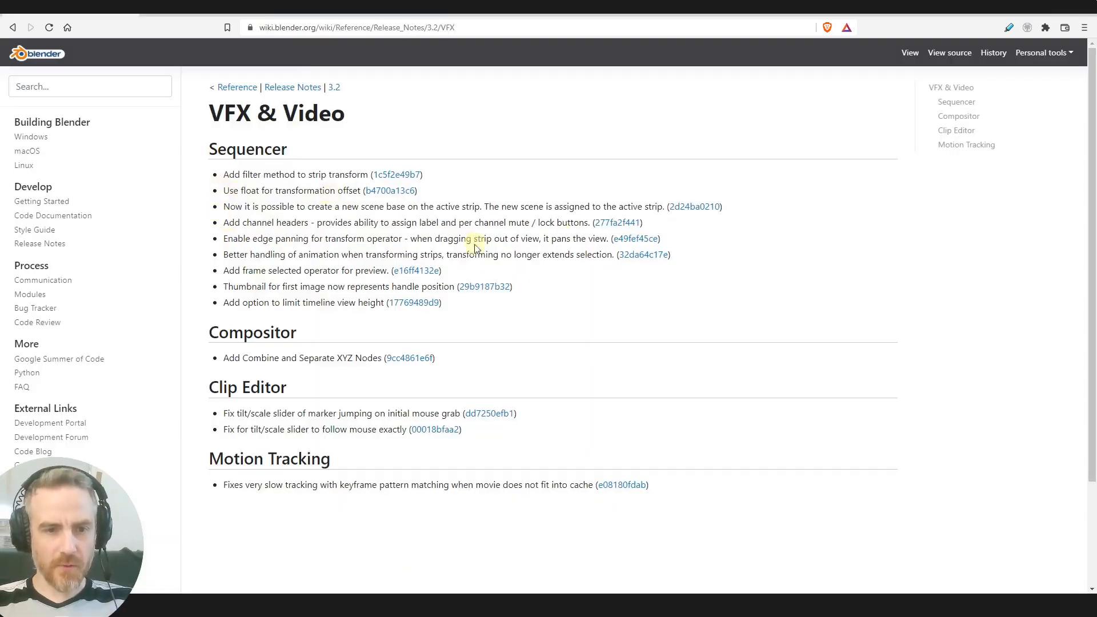
Read the float transformation offset commit, close it, and review the release note about creating a scene from the active strip.
{"action": "left_click", "coordinate": [202, 14]}
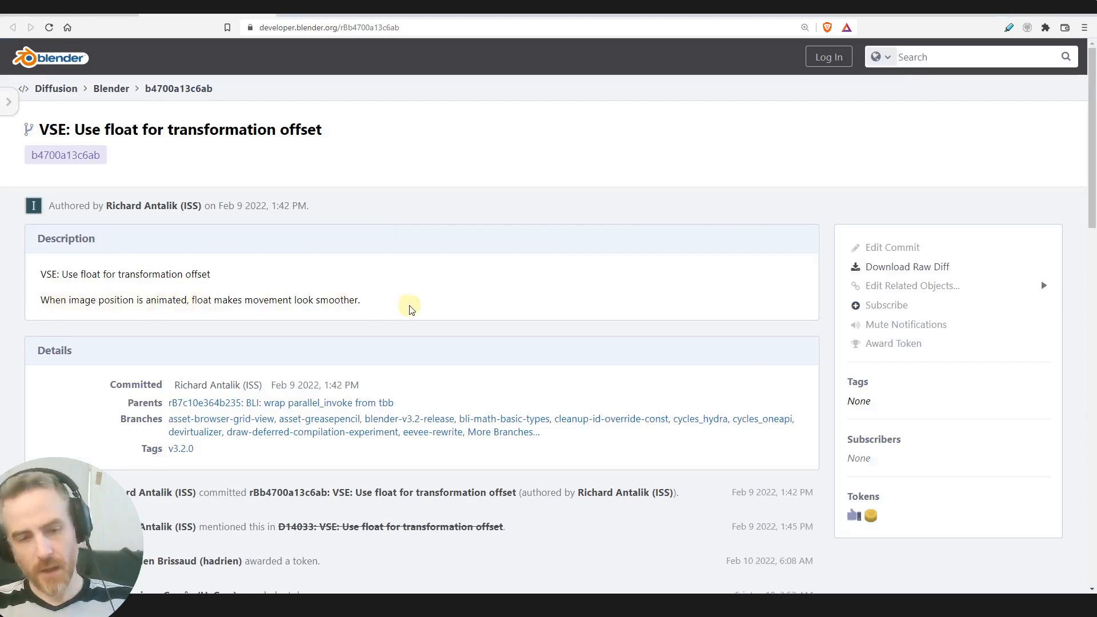
{"action": "middle_click", "coordinate": [206, 9]}
{"action": "left_click_drag", "start_coordinate": [224, 206], "coordinate": [482, 213]}
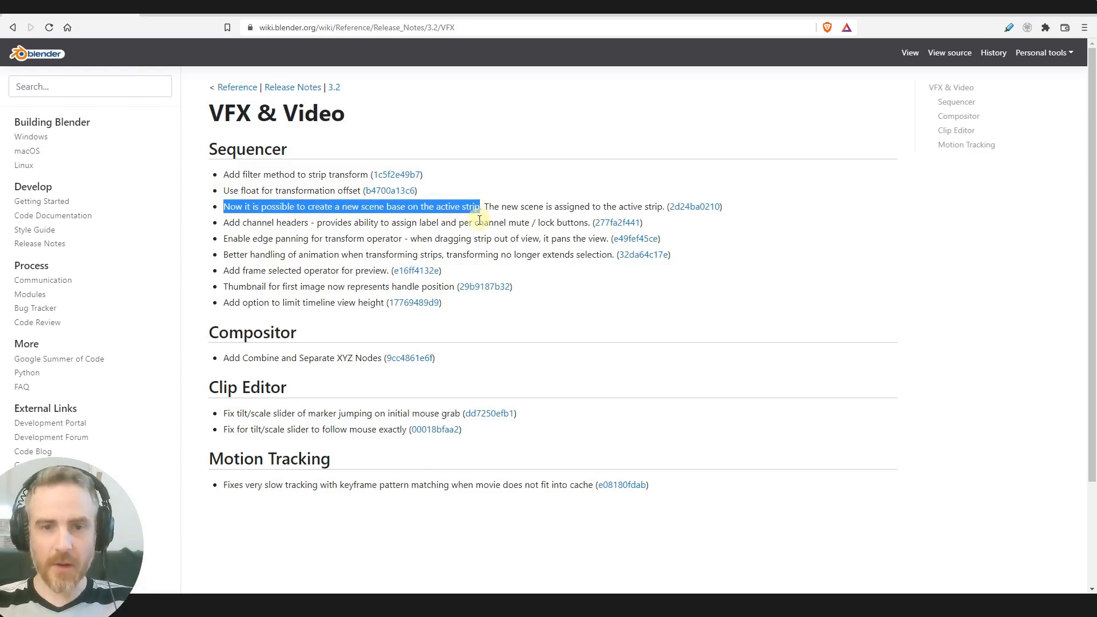
{"action": "left_click_drag", "start_coordinate": [234, 174], "coordinate": [337, 173]}
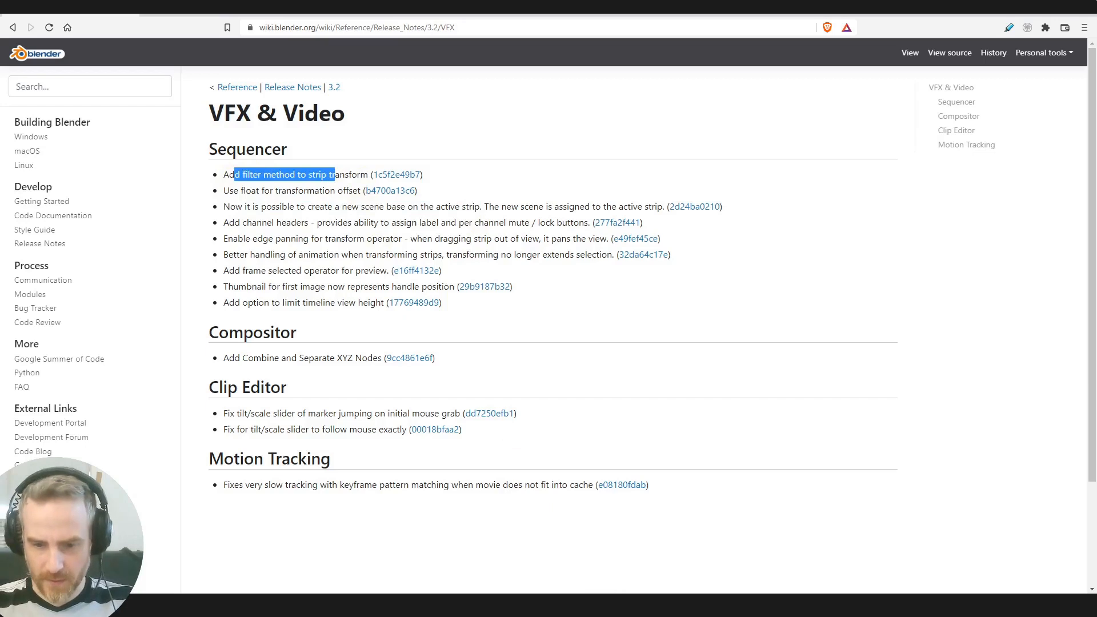
Switch to Blender, create a new Video Editing file and remove the file browser area beside the preview.
{"action": "left_click", "coordinate": [634, 605]}
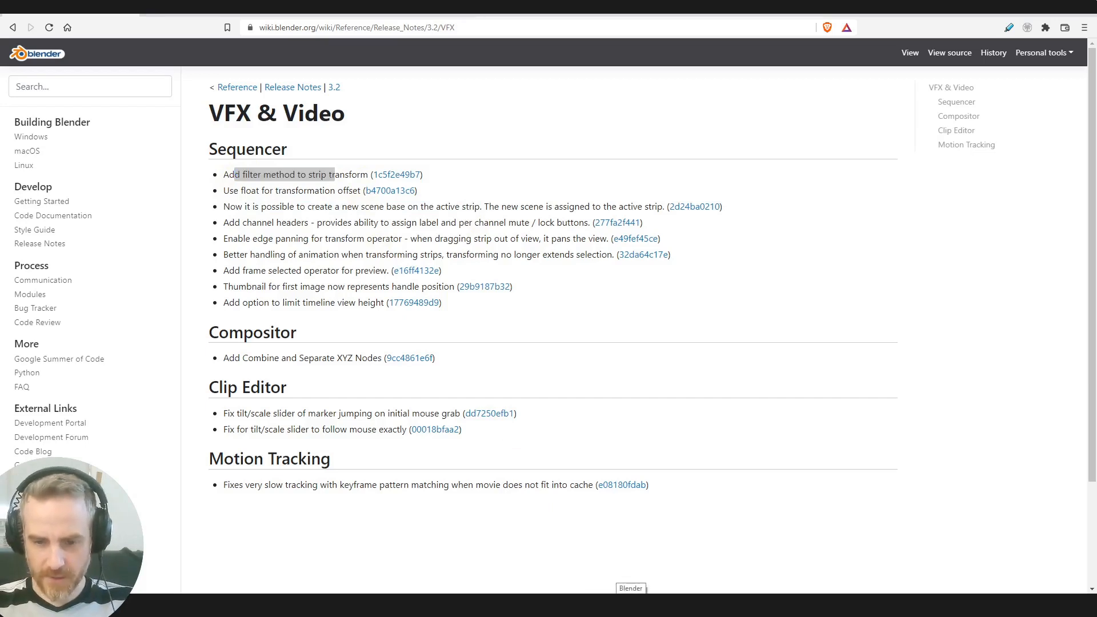
{"action": "left_click", "coordinate": [631, 605]}
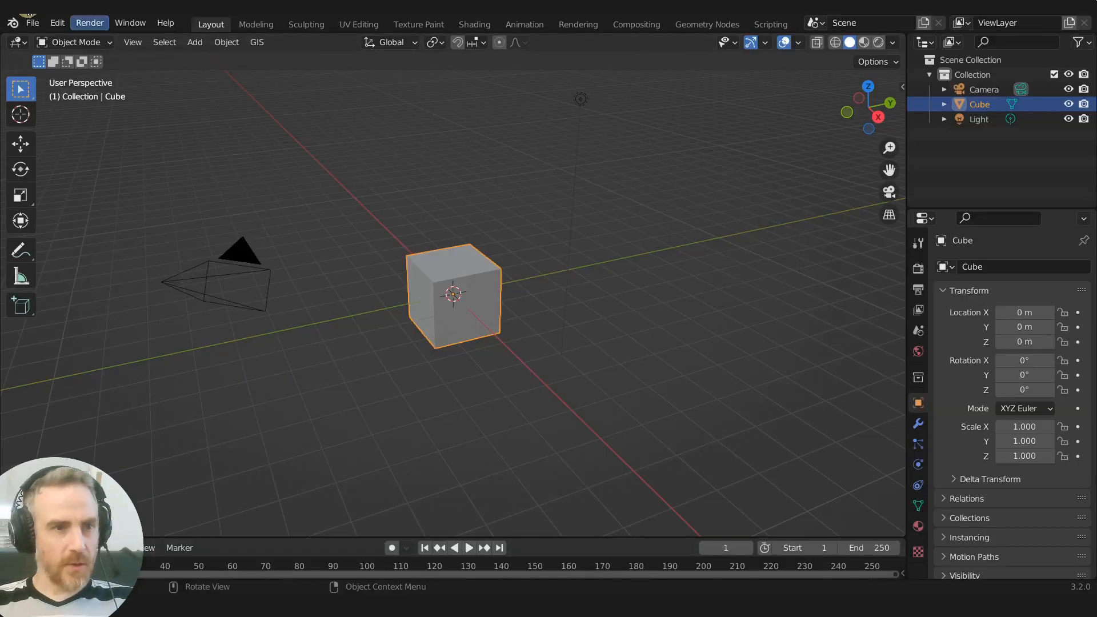
{"action": "left_click", "coordinate": [32, 24]}
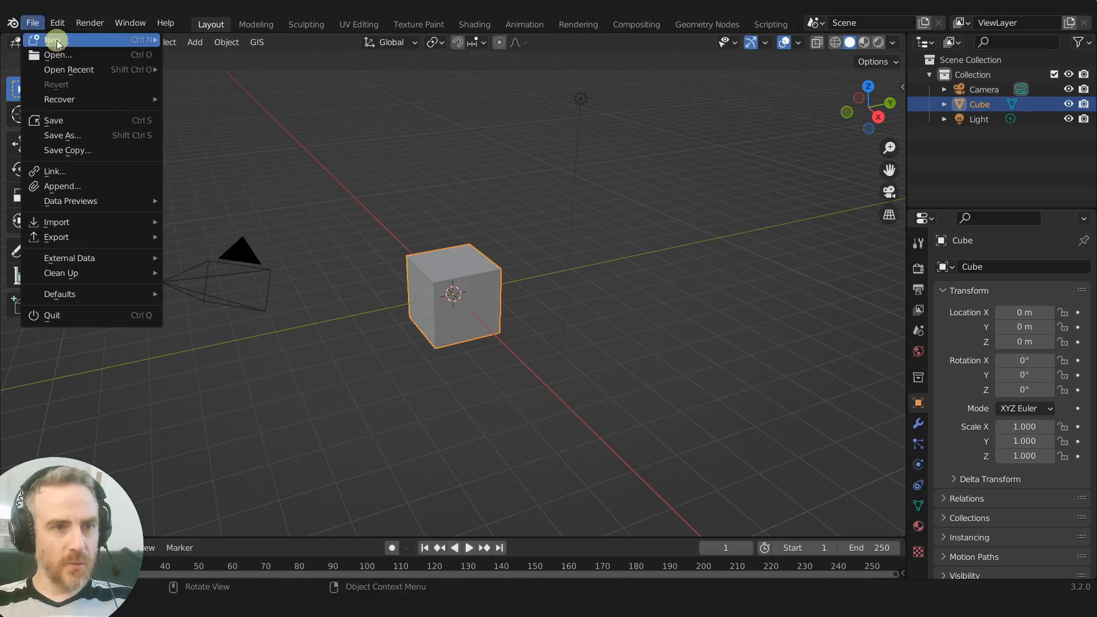
{"action": "mouse_move", "coordinate": [111, 41]}
{"action": "left_click", "coordinate": [211, 98]}
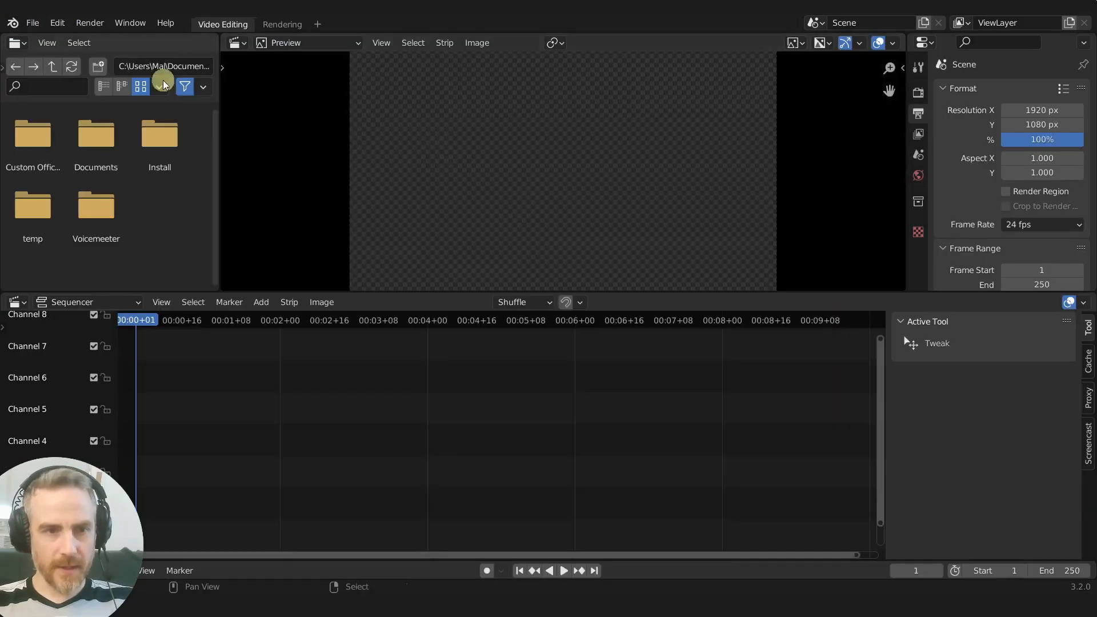
{"action": "left_click", "coordinate": [206, 38]}
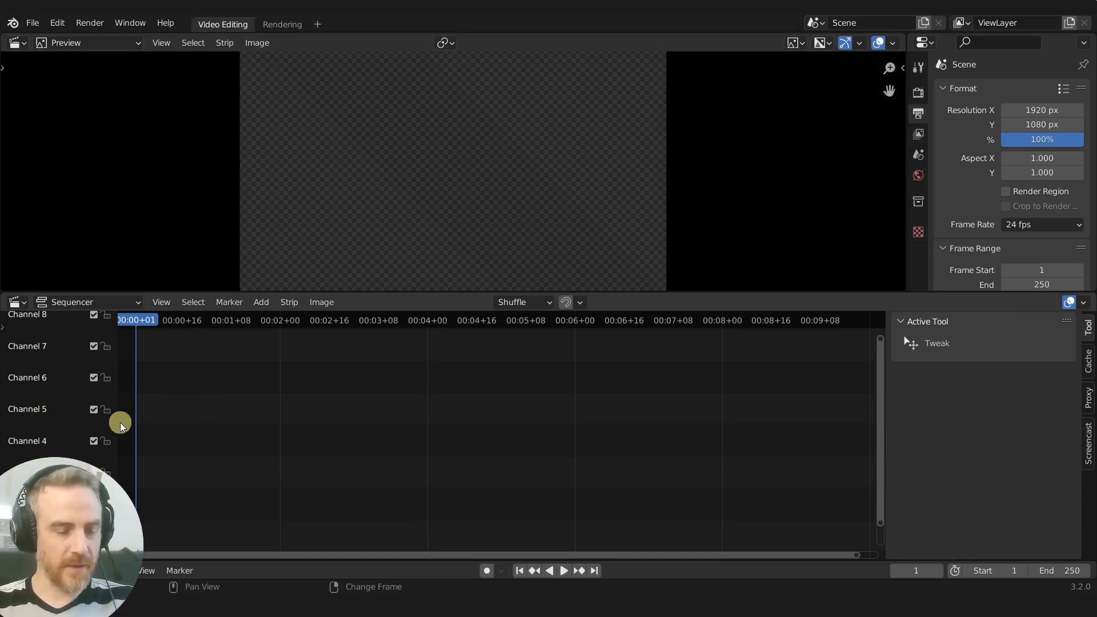
Try out the name, mute and lock controls in the header of Channel 4.
{"action": "double_click", "coordinate": [33, 442]}
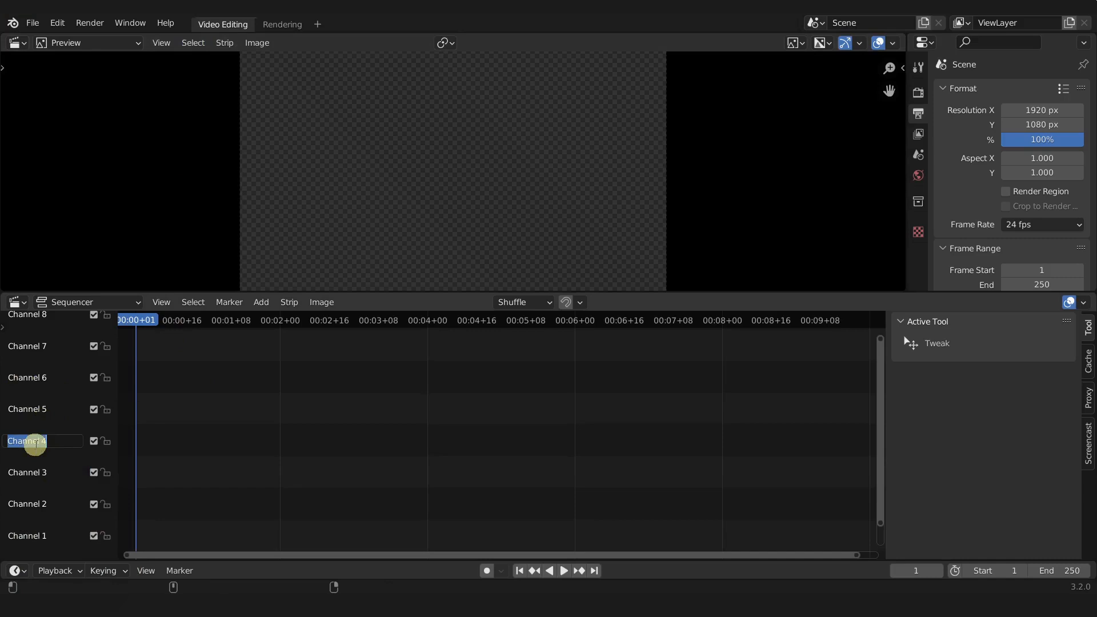
{"action": "left_click", "coordinate": [266, 420]}
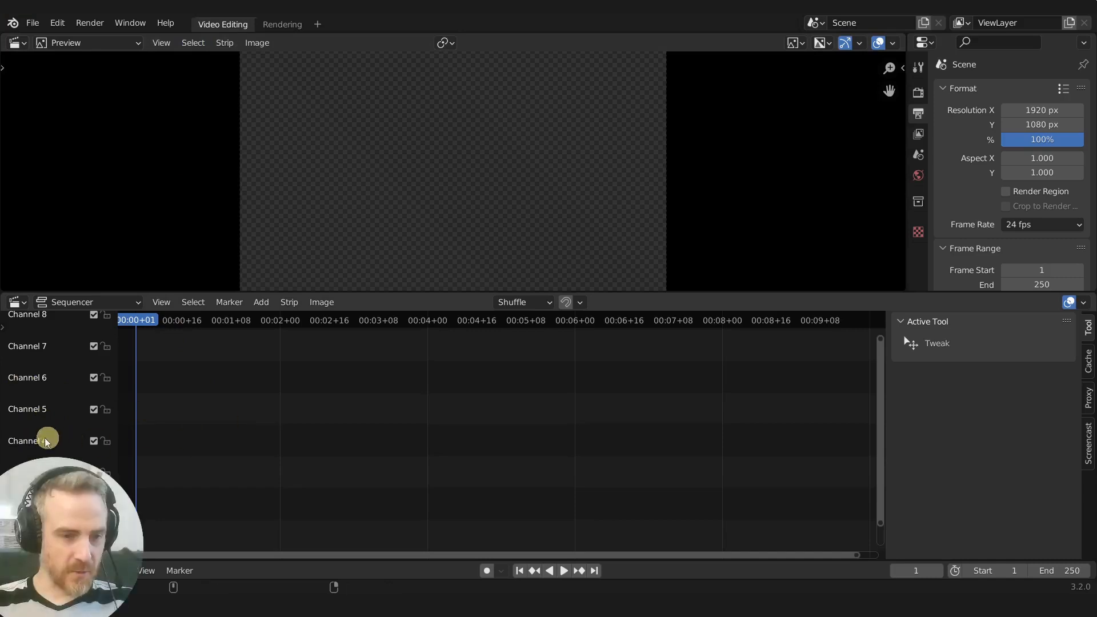
{"action": "left_click", "coordinate": [94, 441]}
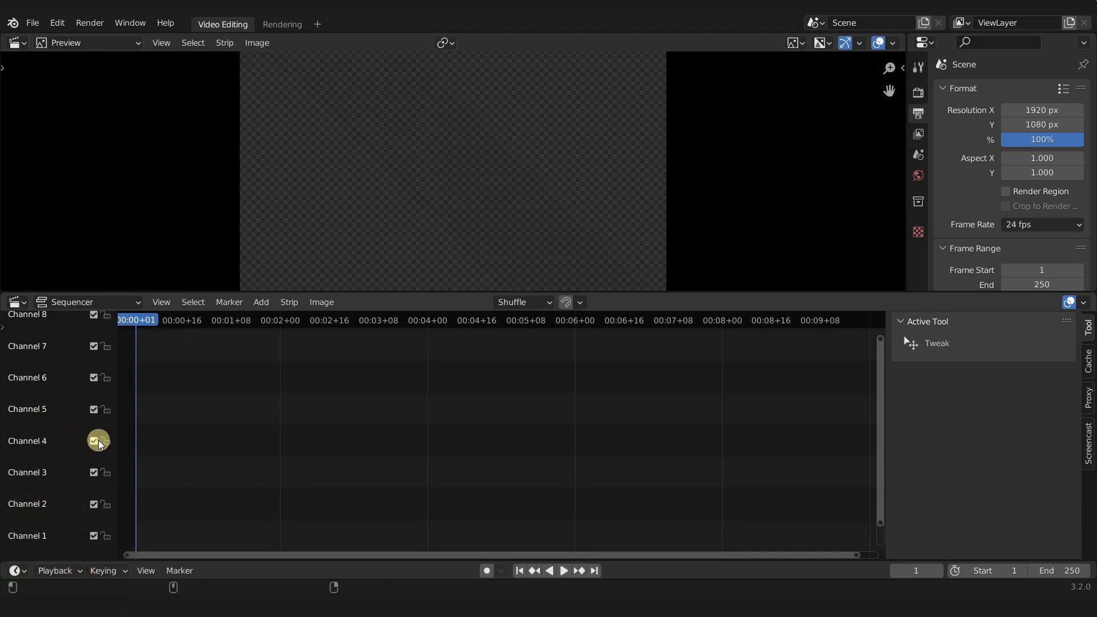
{"action": "left_click", "coordinate": [106, 442]}
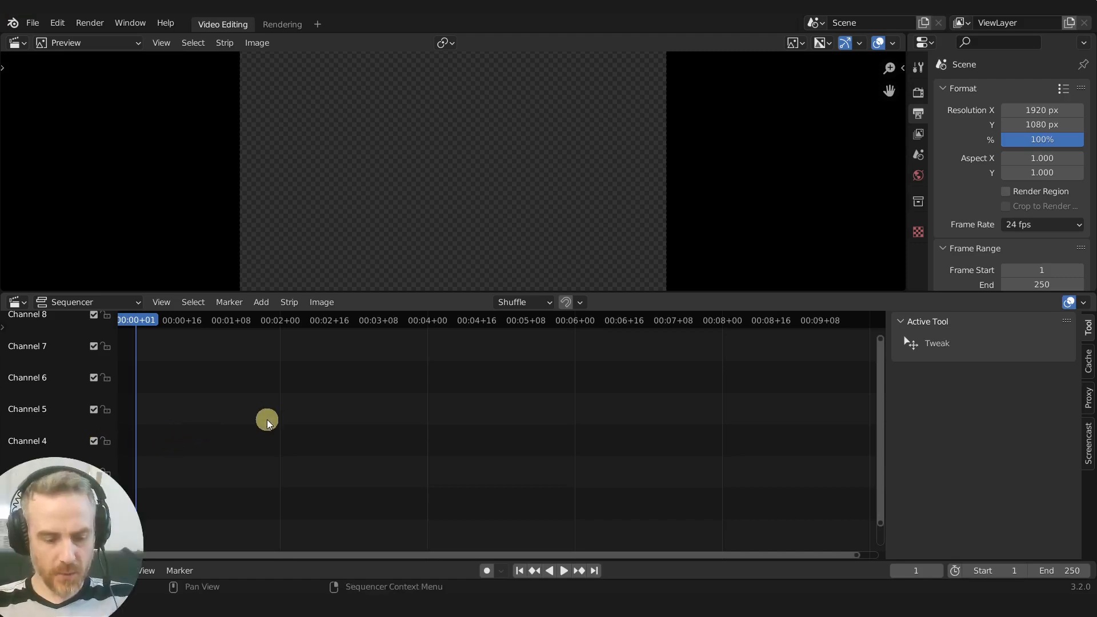
Add a Color strip to the sequencer timeline.
{"action": "key", "text": "shift+a"}
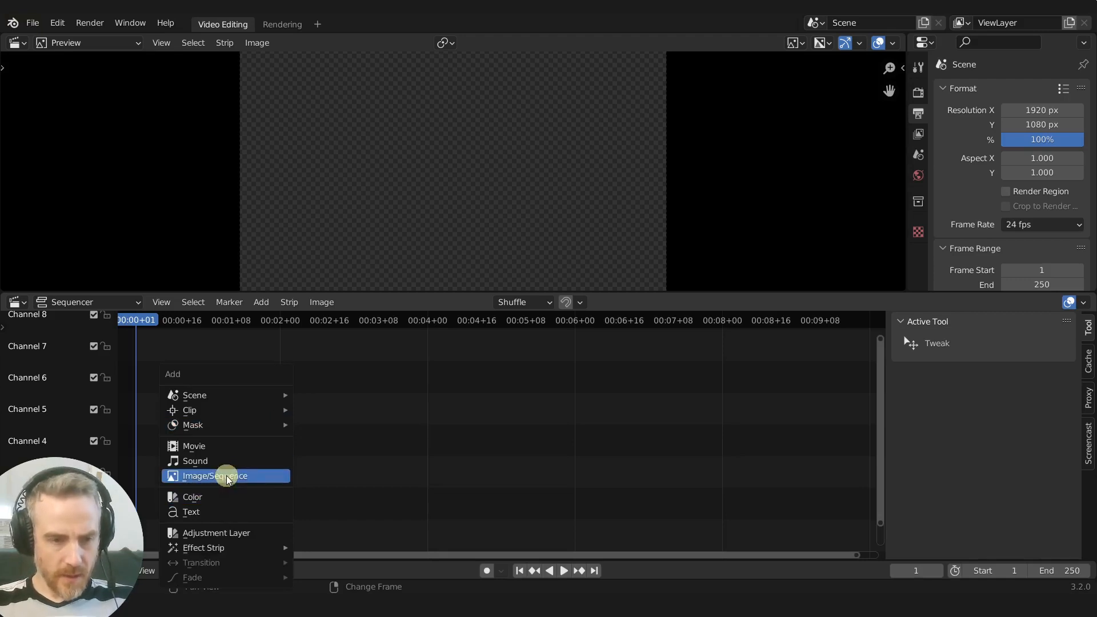
{"action": "left_click", "coordinate": [223, 496]}
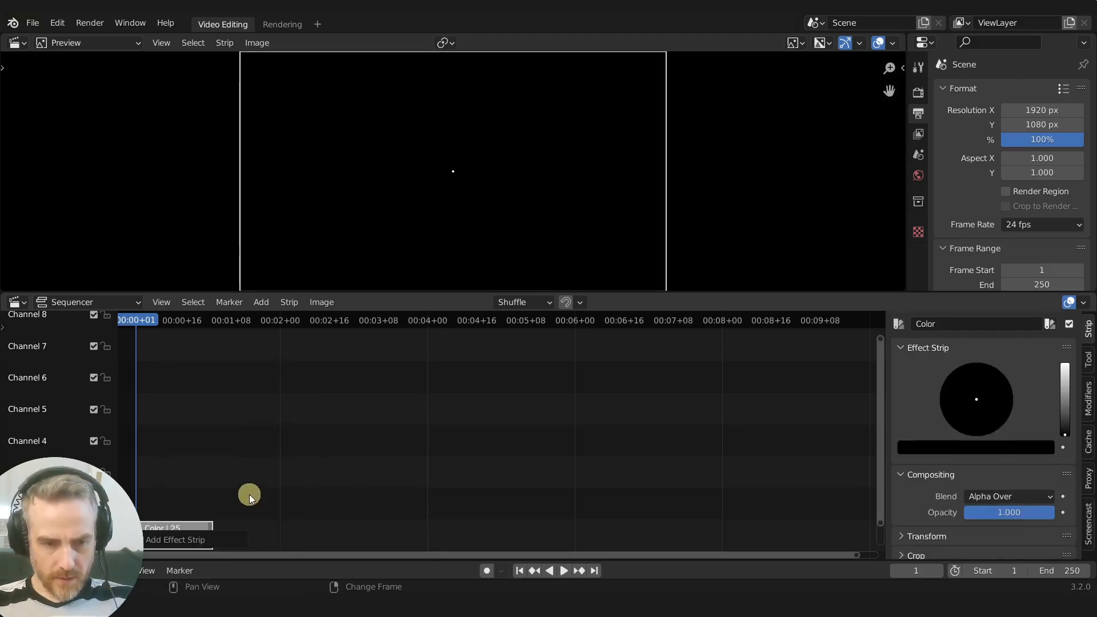
Lengthen the Color strip to 164 frames and set its color to white.
{"action": "left_click_drag", "start_coordinate": [210, 526], "coordinate": [639, 534]}
{"action": "left_click_drag", "start_coordinate": [1063, 416], "coordinate": [1049, 321]}
Duplicate the white Color strip onto the channel directly above, aligned with the original, and color the copy blue.
{"action": "left_click", "coordinate": [294, 537]}
{"action": "key", "text": "shift+d"}
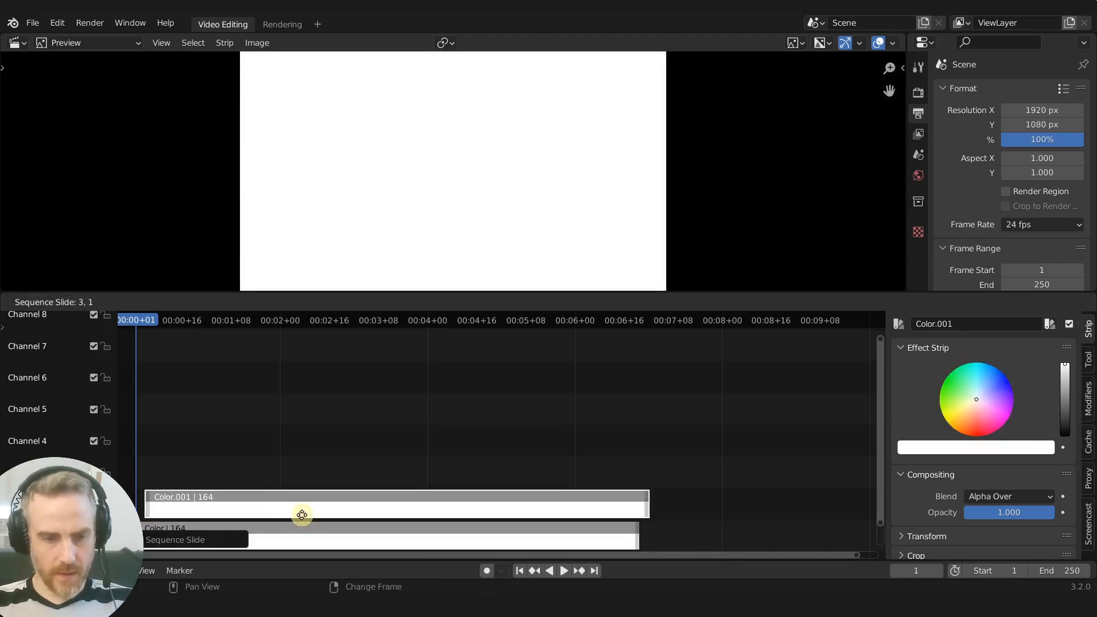
{"action": "left_click", "coordinate": [292, 512]}
{"action": "left_click_drag", "start_coordinate": [1004, 370], "coordinate": [1014, 361]}
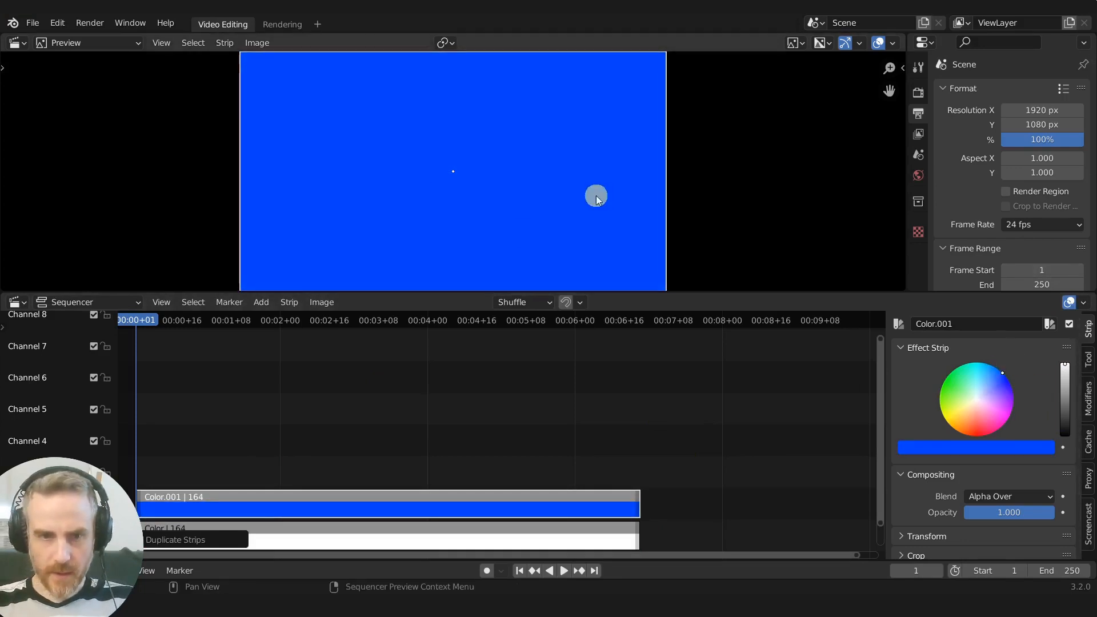
Scale the blue strip down to slightly over half the frame size and render the frame in the Rendering workspace.
{"action": "key", "text": "s"}
{"action": "left_click", "coordinate": [533, 191]}
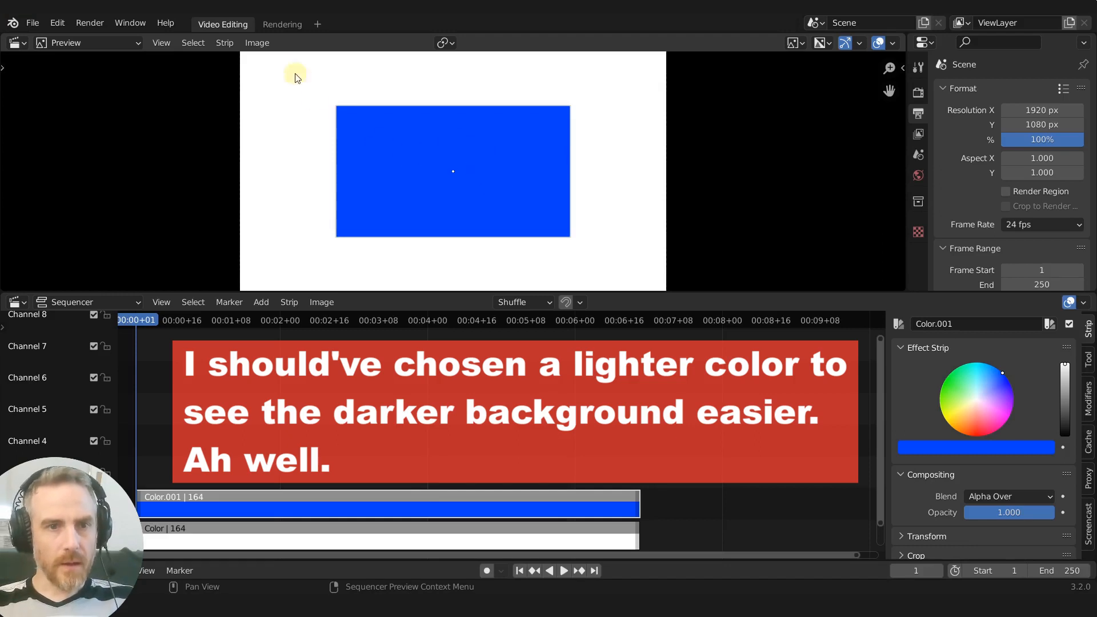
{"action": "left_click", "coordinate": [283, 25]}
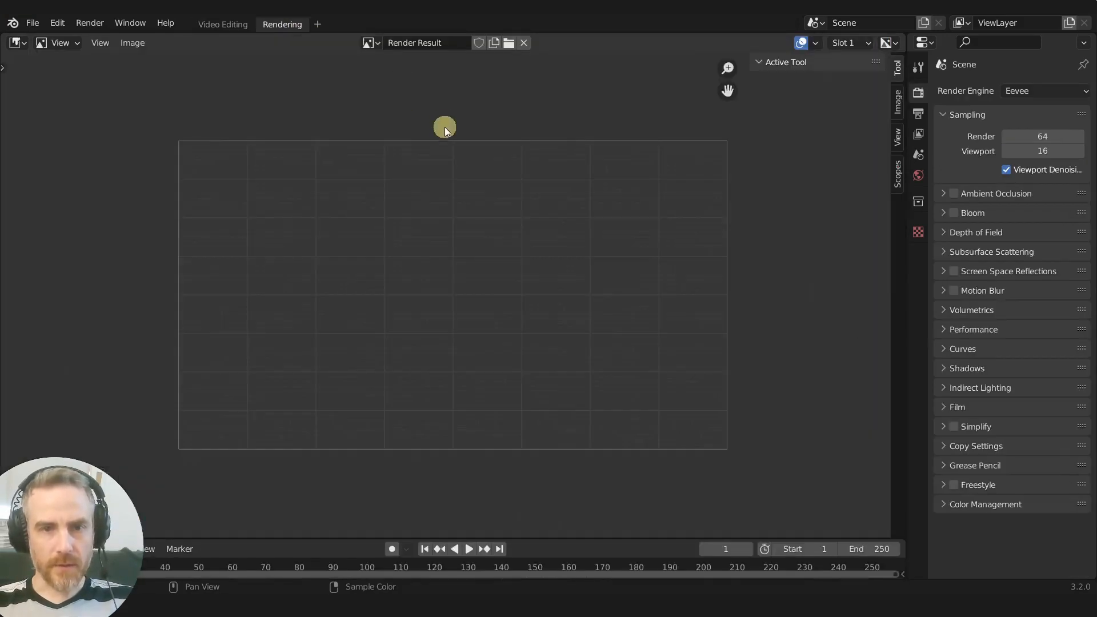
{"action": "key", "text": "F12"}
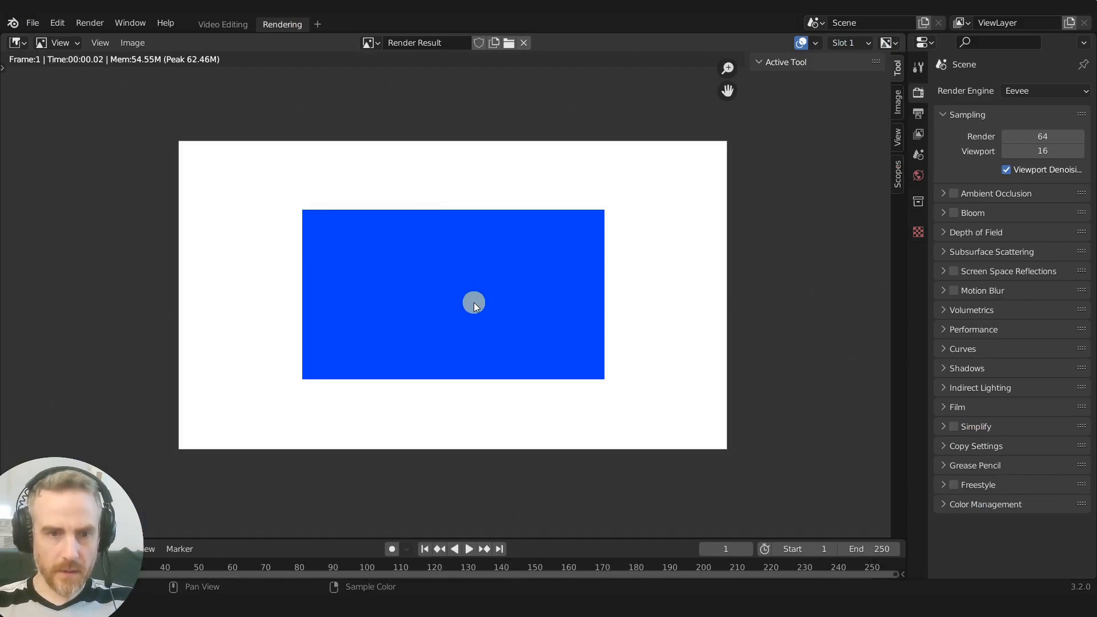
Examine the edges and upper-left corner of the blue rectangle in the render up close.
{"action": "scroll", "coordinate": [291, 213], "scroll_direction": "up", "scroll_amount": 6}
{"action": "scroll", "coordinate": [291, 213], "scroll_direction": "down", "scroll_amount": 2}
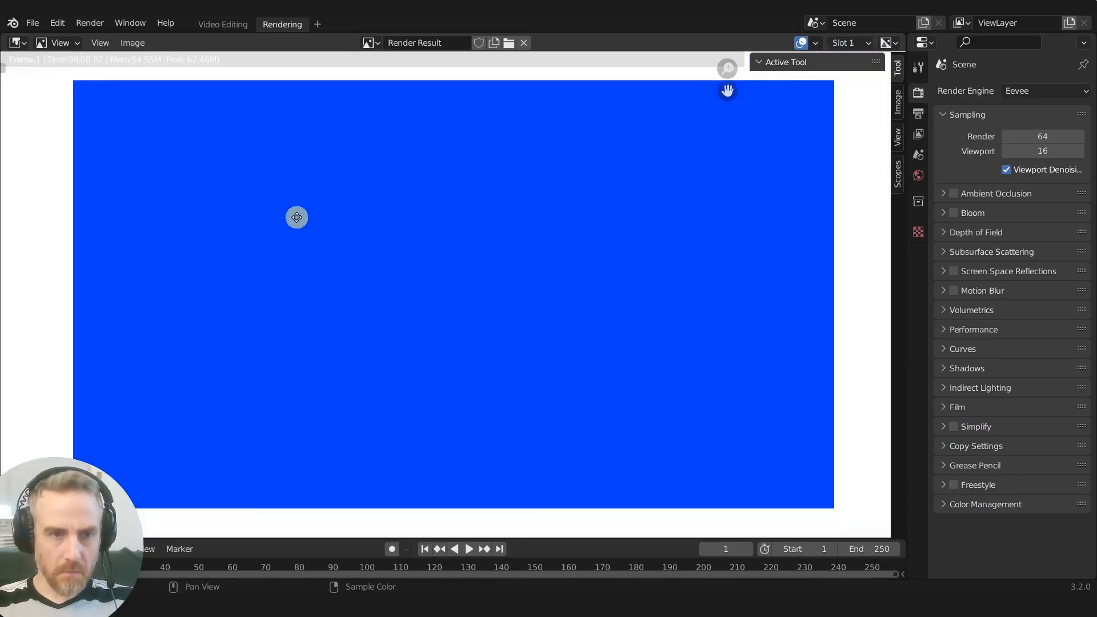
{"action": "middle_click_drag", "start_coordinate": [292, 214], "coordinate": [494, 362]}
{"action": "scroll", "coordinate": [280, 220], "scroll_direction": "up", "scroll_amount": 2}
{"action": "middle_click_drag", "start_coordinate": [279, 218], "coordinate": [424, 315]}
{"action": "scroll", "coordinate": [426, 314], "scroll_direction": "up", "scroll_amount": 3}
{"action": "scroll", "coordinate": [308, 313], "scroll_direction": "up", "scroll_amount": 3}
{"action": "middle_click_drag", "start_coordinate": [279, 309], "coordinate": [515, 318]}
{"action": "scroll", "coordinate": [240, 286], "scroll_direction": "down", "scroll_amount": 4}
{"action": "scroll", "coordinate": [274, 294], "scroll_direction": "up", "scroll_amount": 1}
{"action": "scroll", "coordinate": [322, 302], "scroll_direction": "down", "scroll_amount": 2}
{"action": "scroll", "coordinate": [335, 305], "scroll_direction": "down", "scroll_amount": 1}
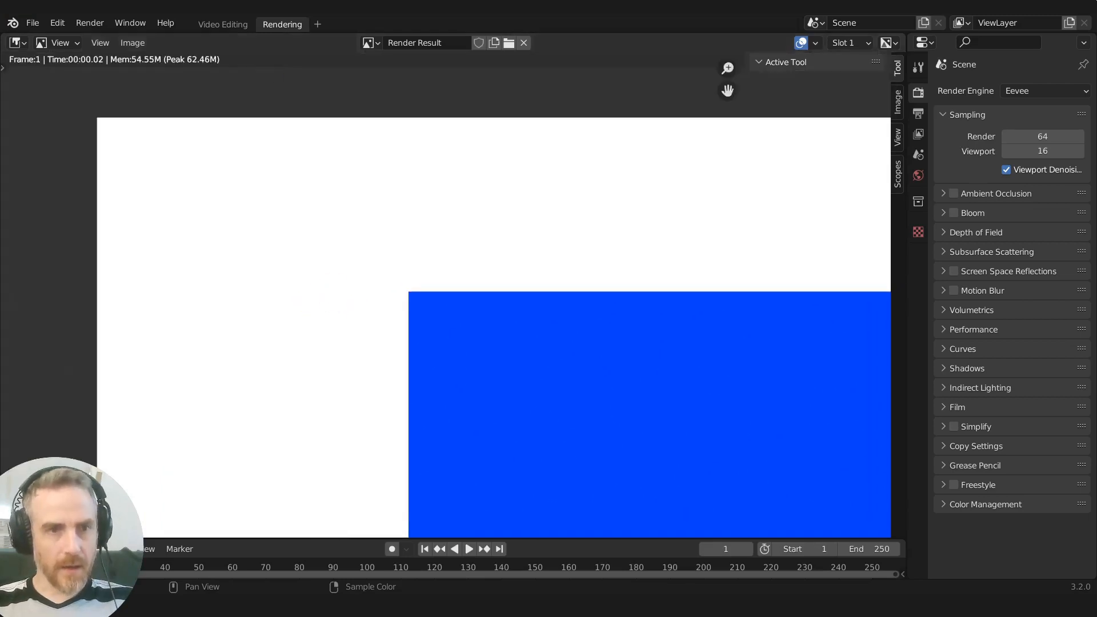
Rotate the blue strip clockwise to 321° in the Video Editing preview and render the frame again.
{"action": "left_click", "coordinate": [223, 24]}
{"action": "key", "text": "r"}
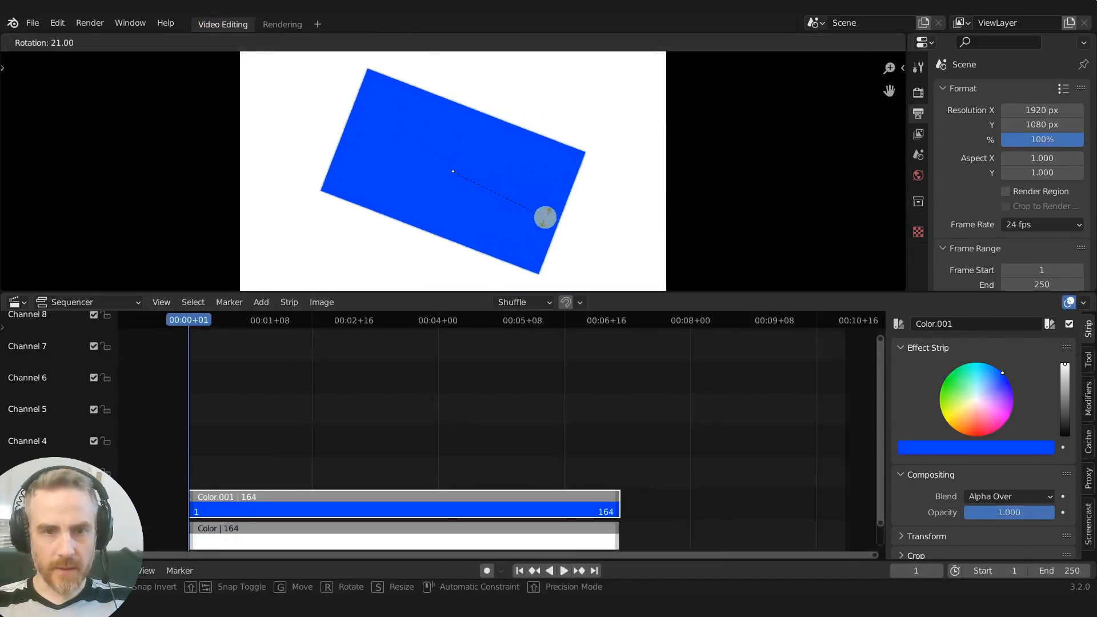
{"action": "left_click", "coordinate": [517, 237]}
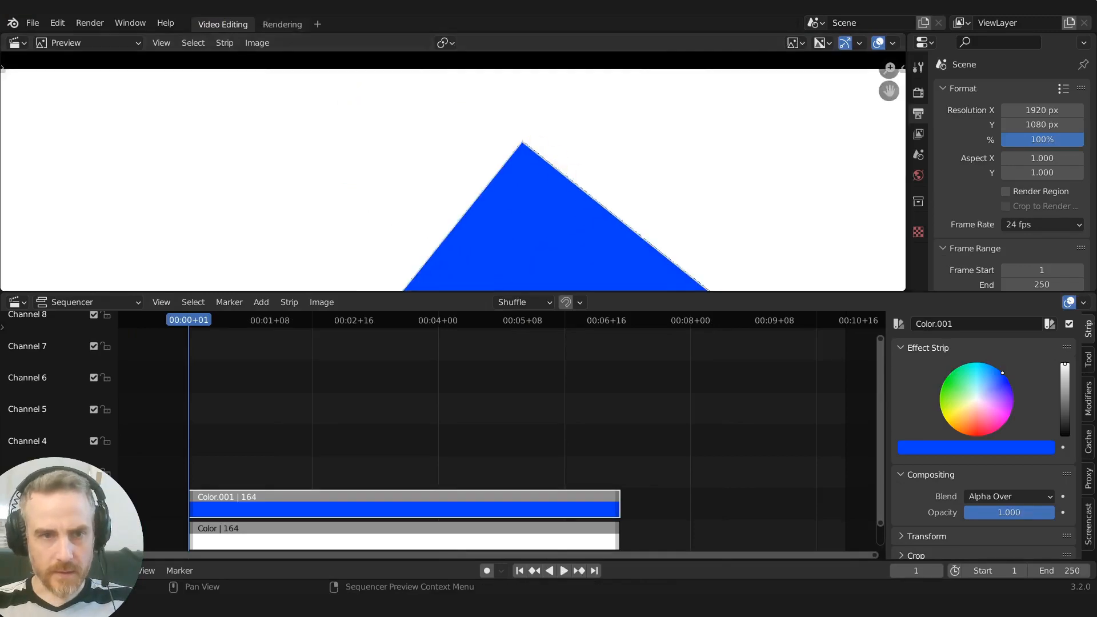
{"action": "left_click", "coordinate": [276, 26]}
{"action": "key", "text": "F12"}
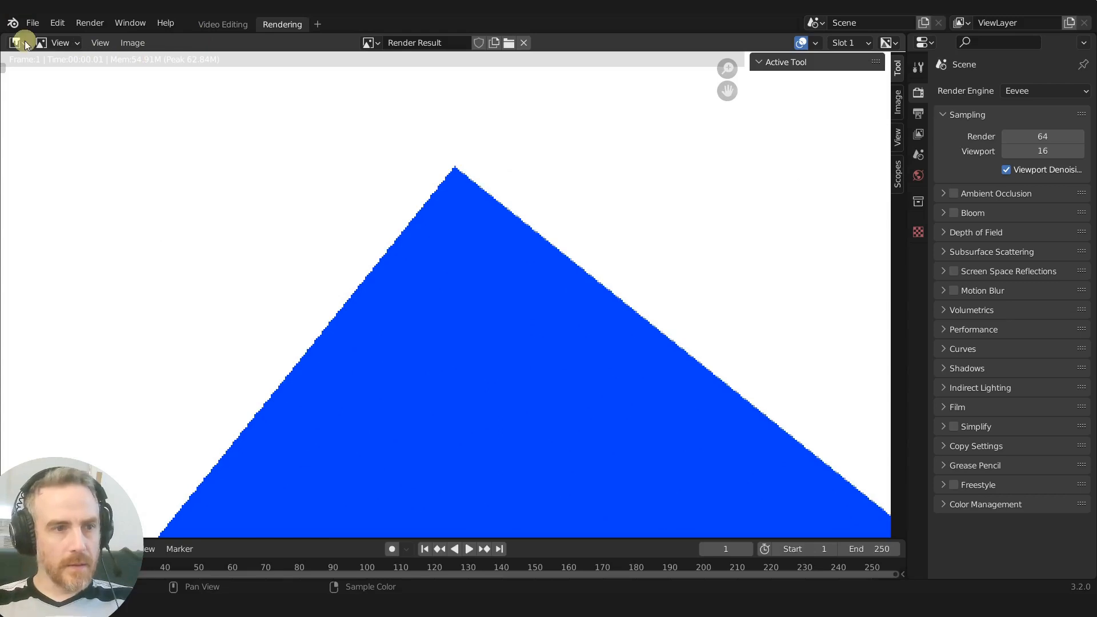
Split the Video Editing preview in two and make the new area an Image Editor showing the Render Result.
{"action": "left_click", "coordinate": [221, 24]}
{"action": "left_click_drag", "start_coordinate": [900, 37], "coordinate": [513, 44]}
{"action": "left_click", "coordinate": [496, 43]}
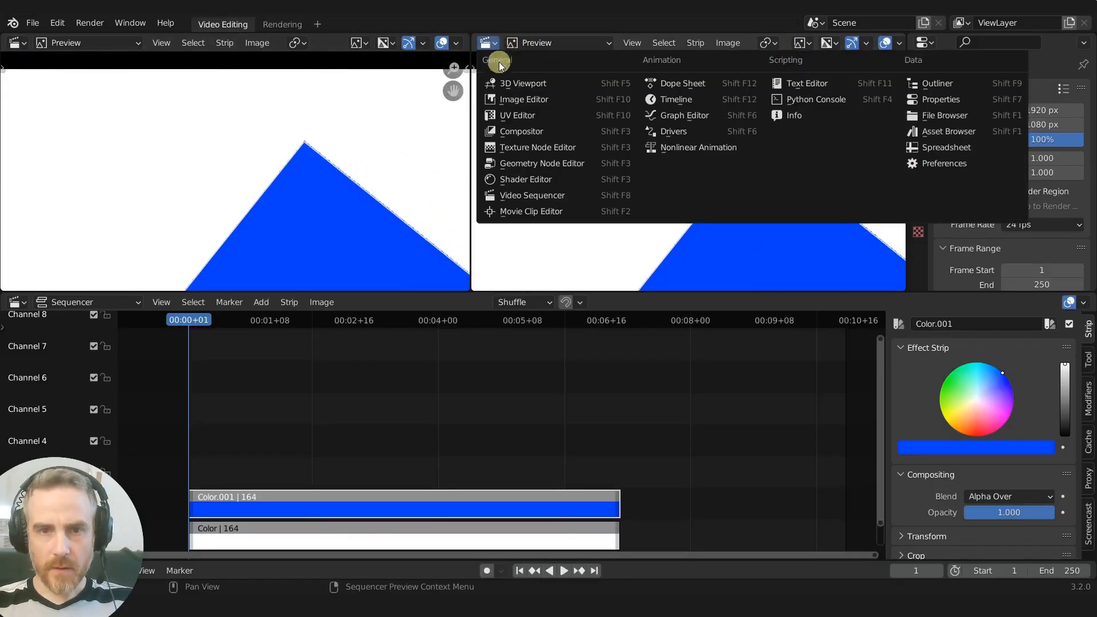
{"action": "left_click", "coordinate": [506, 98]}
{"action": "left_click", "coordinate": [648, 44]}
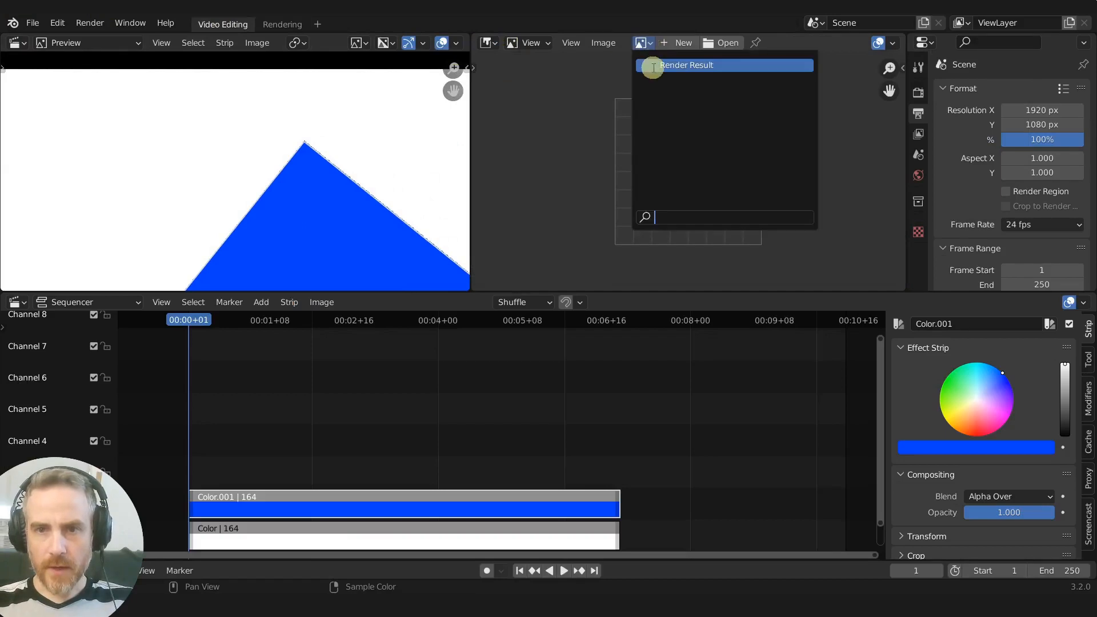
{"action": "left_click", "coordinate": [651, 65]}
{"action": "middle_click_drag", "start_coordinate": [634, 169], "coordinate": [659, 271]}
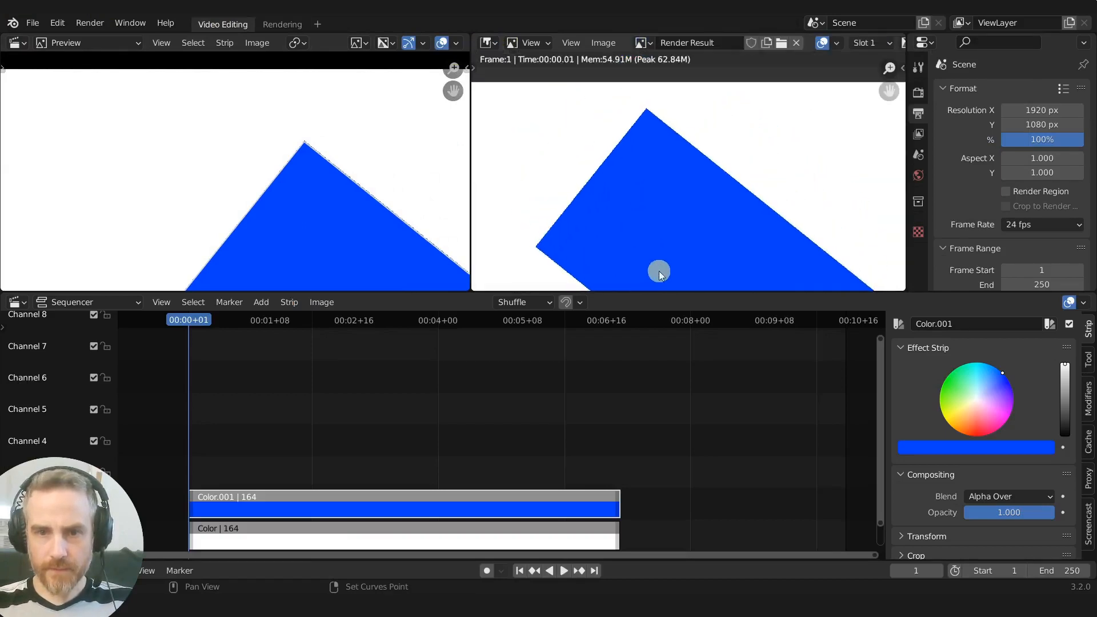
{"action": "scroll", "coordinate": [639, 115], "scroll_direction": "up", "scroll_amount": 3}
{"action": "middle_click_drag", "start_coordinate": [664, 140], "coordinate": [755, 245]}
{"action": "scroll", "coordinate": [706, 212], "scroll_direction": "up", "scroll_amount": 1}
{"action": "scroll", "coordinate": [707, 213], "scroll_direction": "up", "scroll_amount": 4}
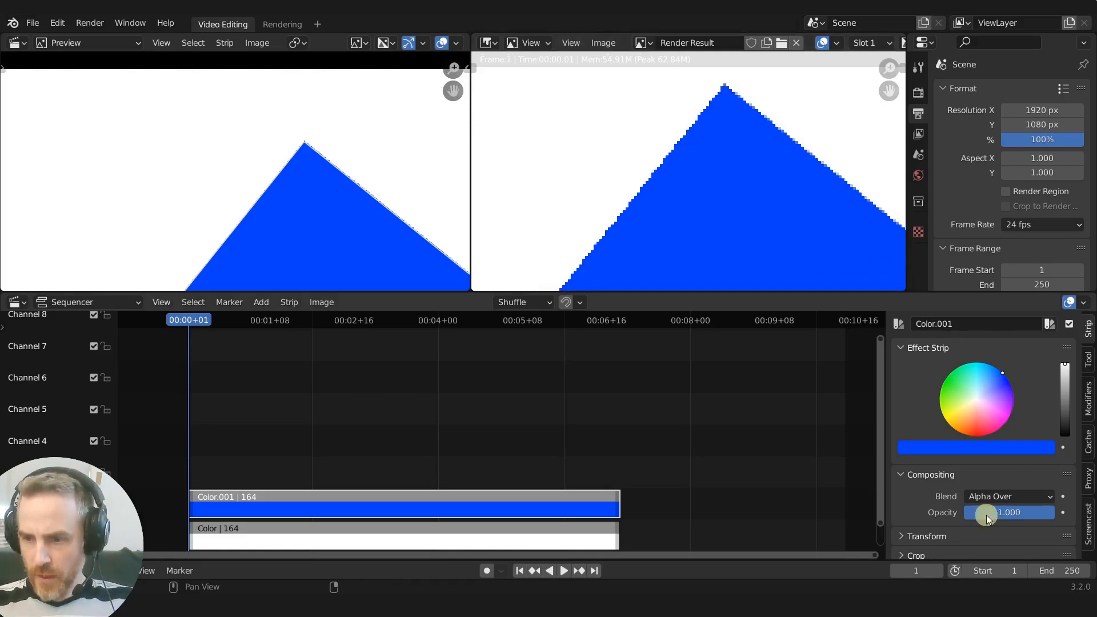
Set the blue strip's transform filter to Nearest.
{"action": "scroll", "coordinate": [971, 497], "scroll_direction": "down", "scroll_amount": 4}
{"action": "left_click", "coordinate": [934, 450]}
{"action": "scroll", "coordinate": [990, 441], "scroll_direction": "down", "scroll_amount": 2}
{"action": "left_click", "coordinate": [997, 428]}
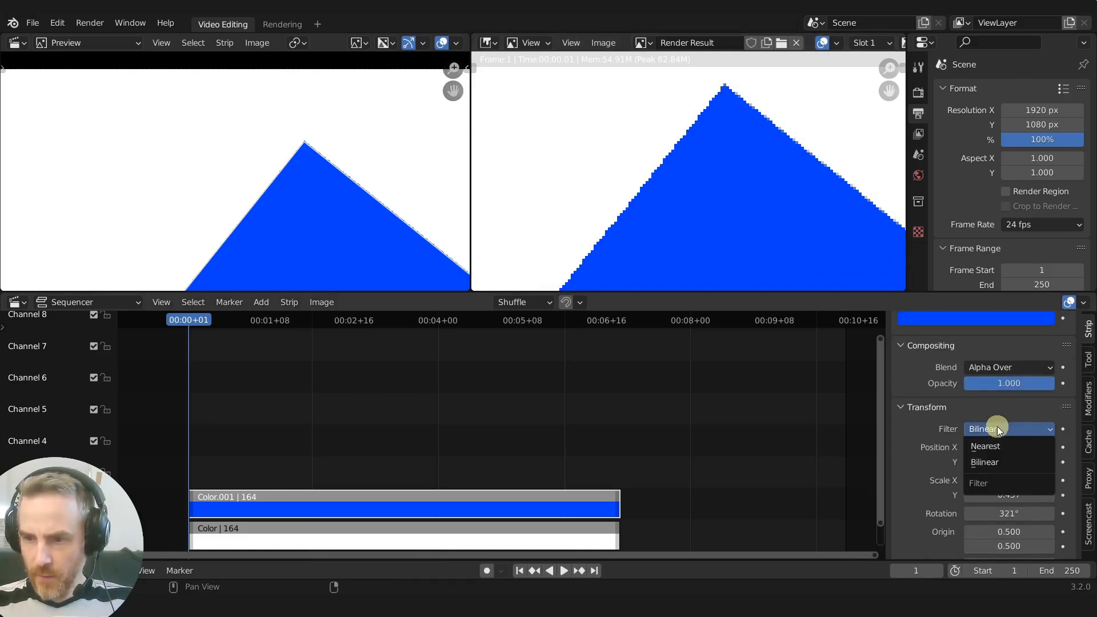
{"action": "left_click", "coordinate": [997, 443]}
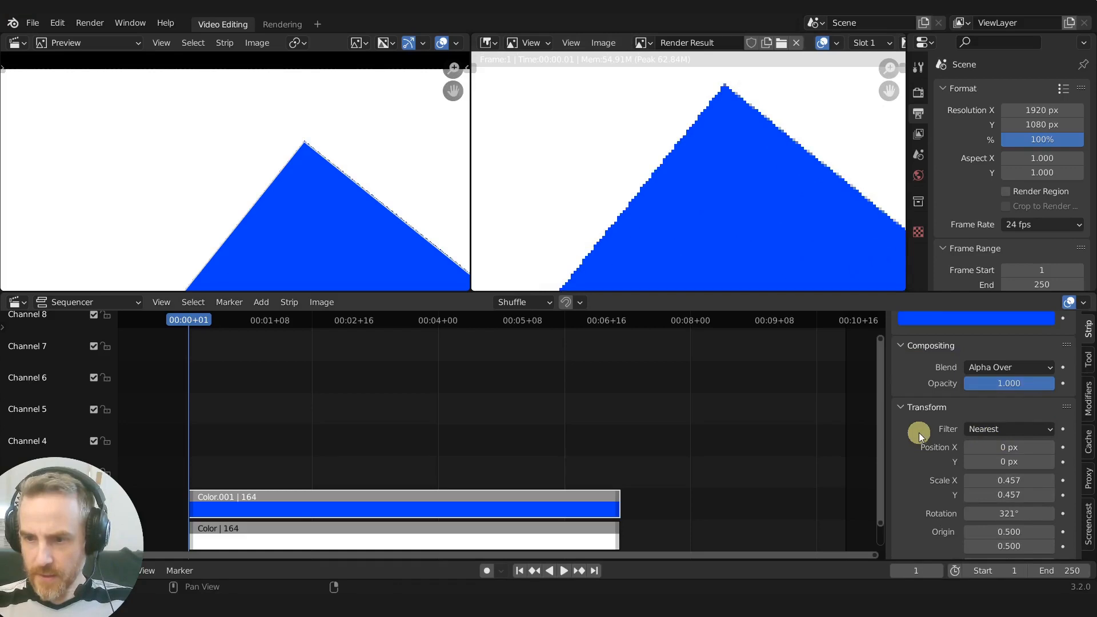
{"action": "scroll", "coordinate": [919, 432], "scroll_direction": "down", "scroll_amount": 5}
{"action": "scroll", "coordinate": [918, 433], "scroll_direction": "up", "scroll_amount": 5}
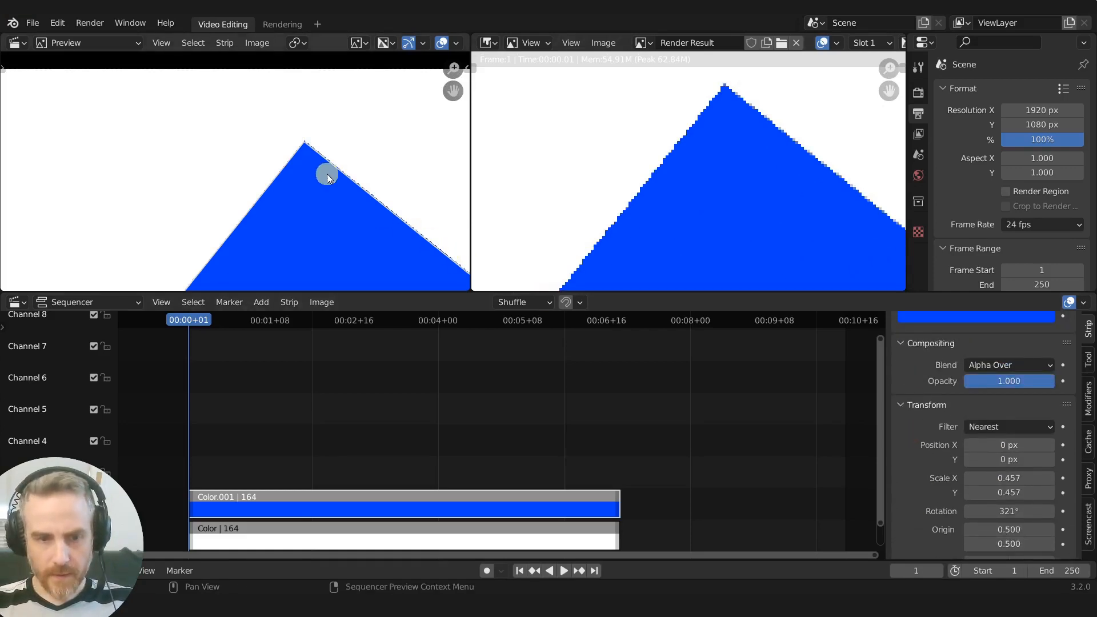
Render the frame with the Nearest filter and compare the rotated strip's edges with the preview.
{"action": "key", "text": "F12"}
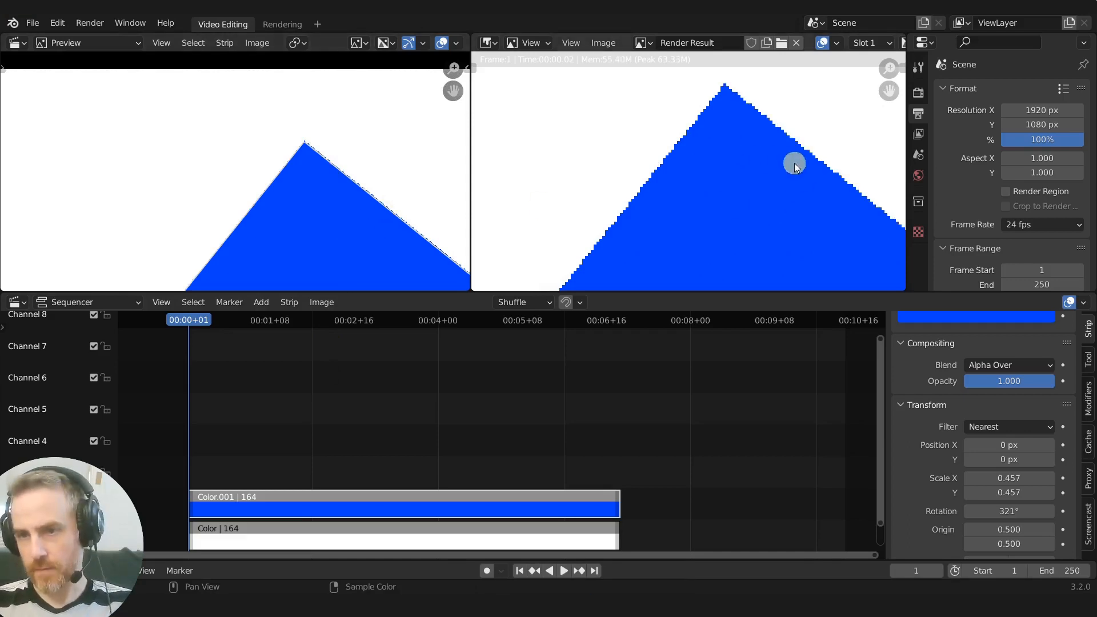
{"action": "key", "text": "F12"}
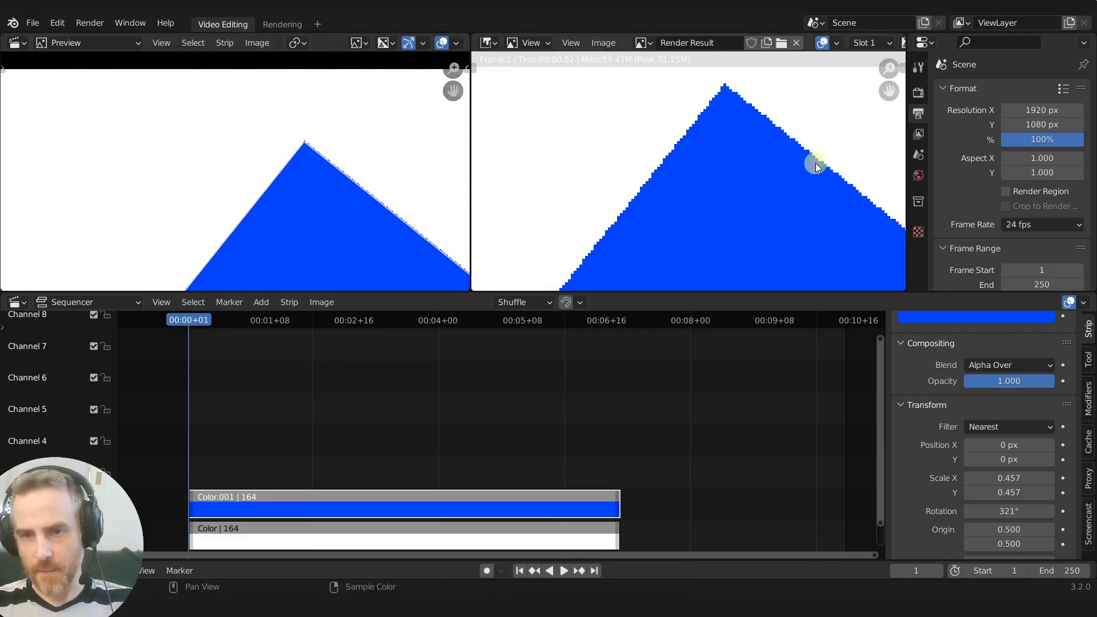
{"action": "middle_click_drag", "start_coordinate": [682, 194], "coordinate": [490, 260]}
{"action": "scroll", "coordinate": [607, 240], "scroll_direction": "up", "scroll_amount": 3}
{"action": "middle_click_drag", "start_coordinate": [613, 241], "coordinate": [860, 163]}
{"action": "middle_click_drag", "start_coordinate": [670, 214], "coordinate": [683, 222]}
{"action": "scroll", "coordinate": [683, 222], "scroll_direction": "down", "scroll_amount": 2}
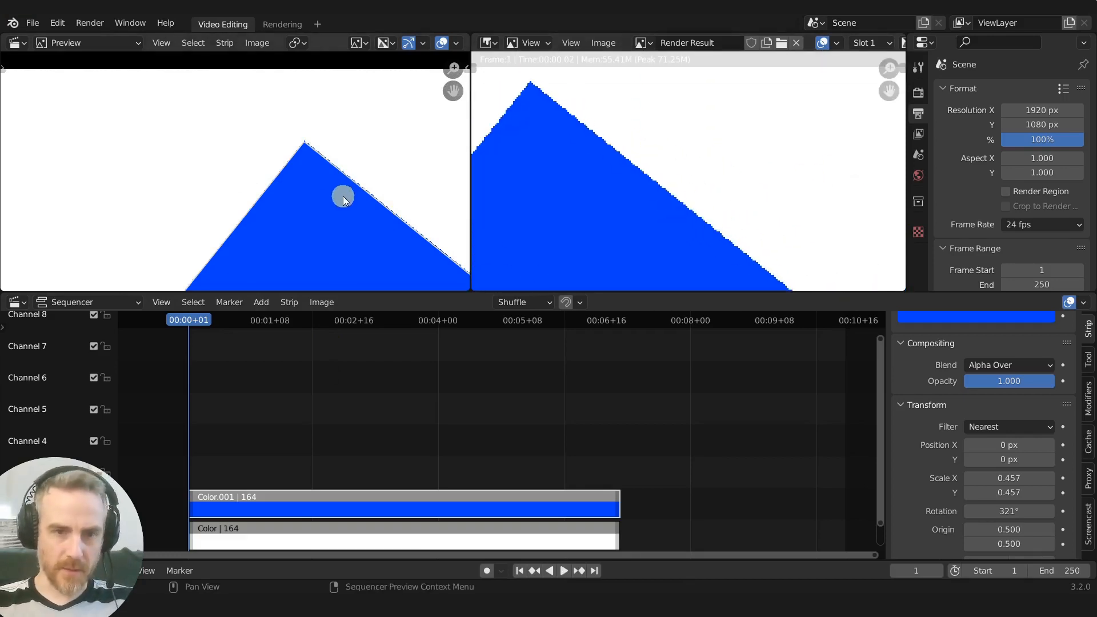
{"action": "scroll", "coordinate": [343, 194], "scroll_direction": "down", "scroll_amount": 1}
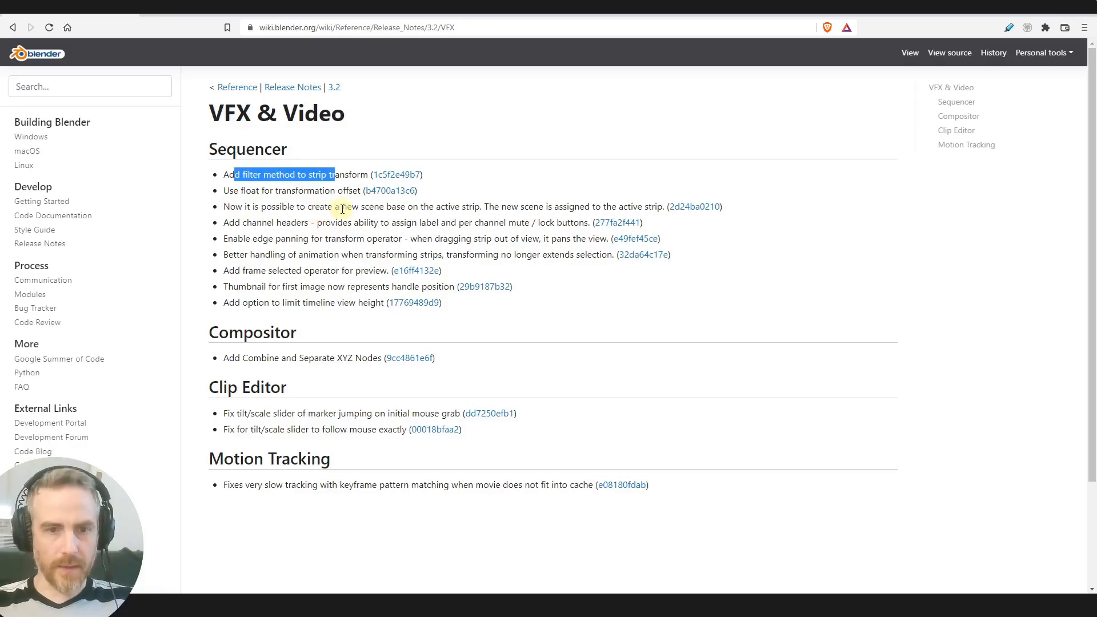
Switch to the browser, reread the release note on creating a scene from the active strip and open commit 2d24ba0210.
{"action": "left_click_drag", "start_coordinate": [341, 208], "coordinate": [621, 206]}
{"action": "left_click", "coordinate": [635, 206]}
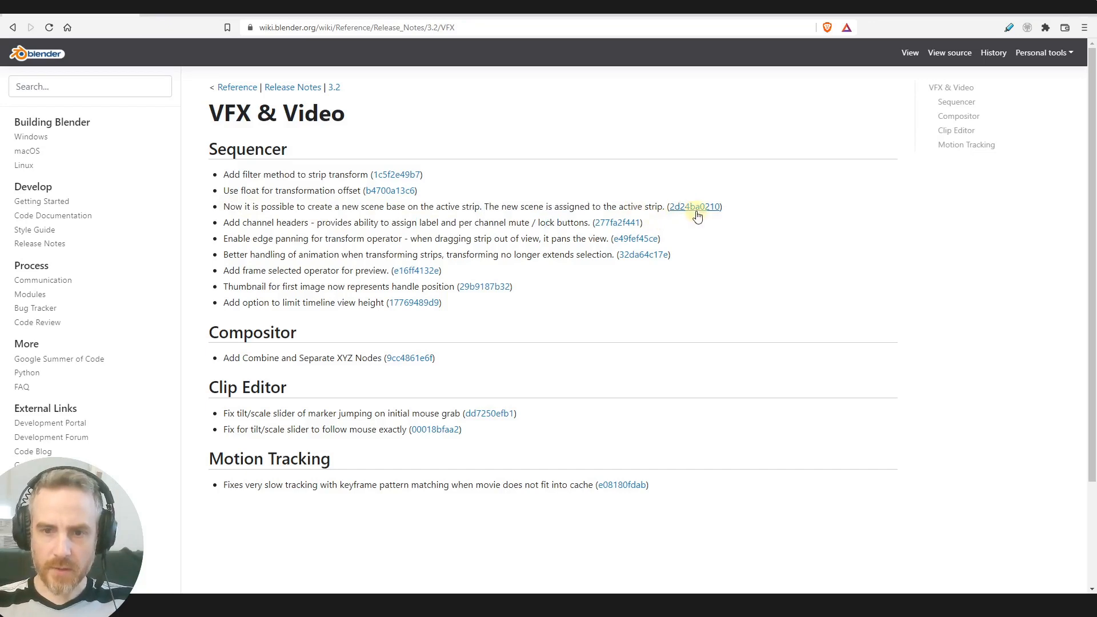
{"action": "left_click", "coordinate": [693, 208]}
{"action": "left_click_drag", "start_coordinate": [45, 301], "coordinate": [702, 299]}
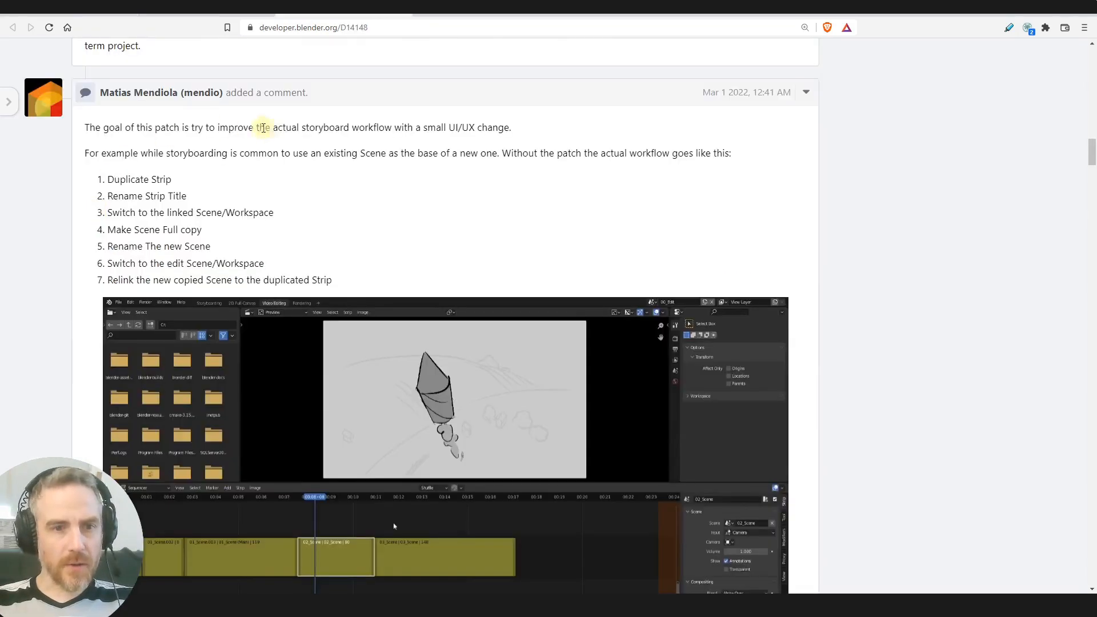
Read the storyboard workflow comment in revision D14148 and play the video of the workflow without the patch.
{"action": "left_click_drag", "start_coordinate": [205, 128], "coordinate": [513, 128]}
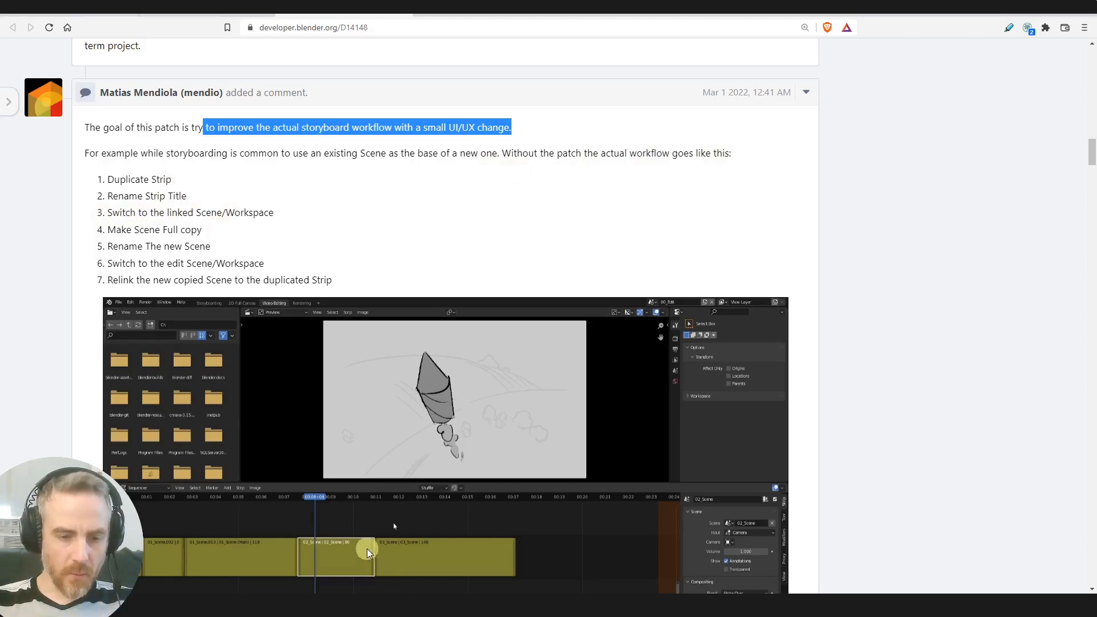
{"action": "scroll", "coordinate": [367, 558], "scroll_direction": "down", "scroll_amount": 1}
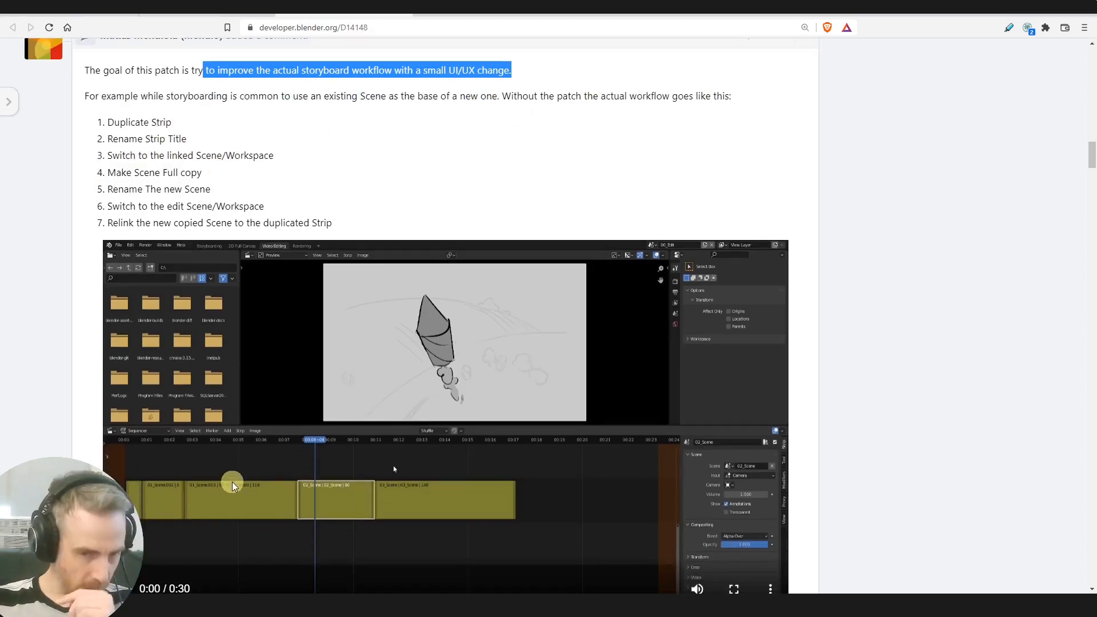
{"action": "scroll", "coordinate": [120, 304], "scroll_direction": "down", "scroll_amount": 5}
{"action": "left_click", "coordinate": [118, 303]}
{"action": "scroll", "coordinate": [109, 300], "scroll_direction": "up", "scroll_amount": 2}
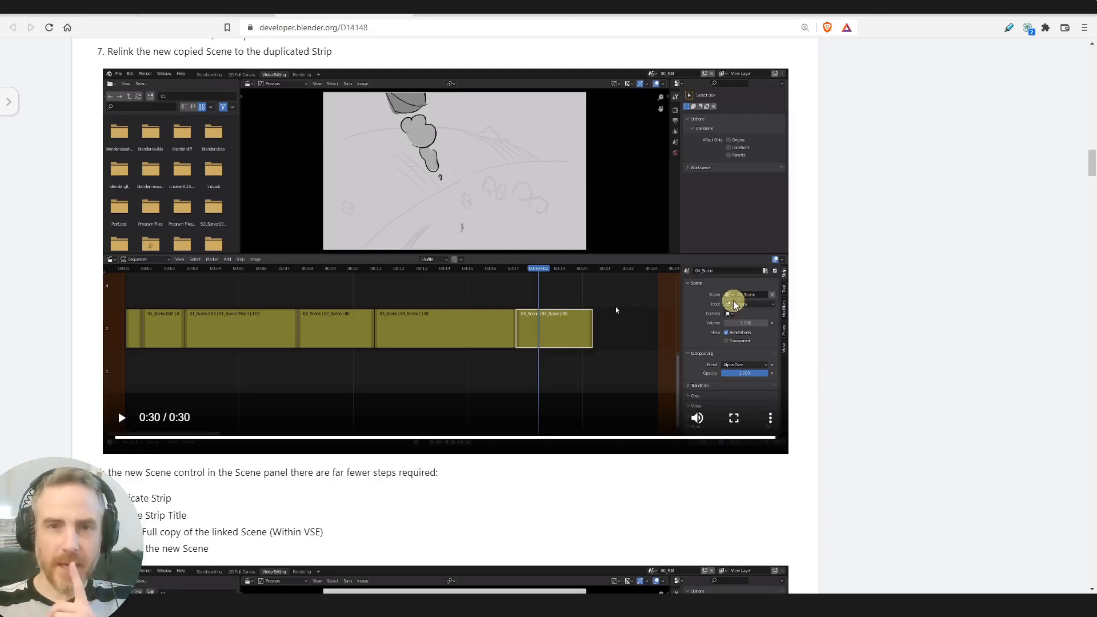
Review the shortened workflow with the new Scene control and watch its demonstration video.
{"action": "scroll", "coordinate": [331, 349], "scroll_direction": "down", "scroll_amount": 4}
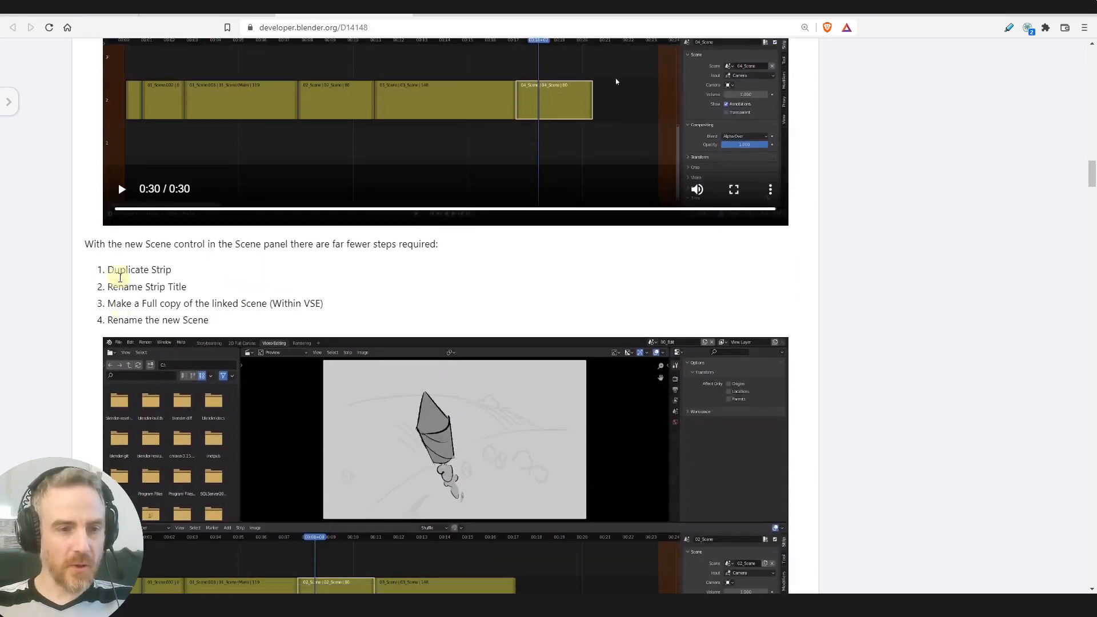
{"action": "scroll", "coordinate": [120, 279], "scroll_direction": "down", "scroll_amount": 2}
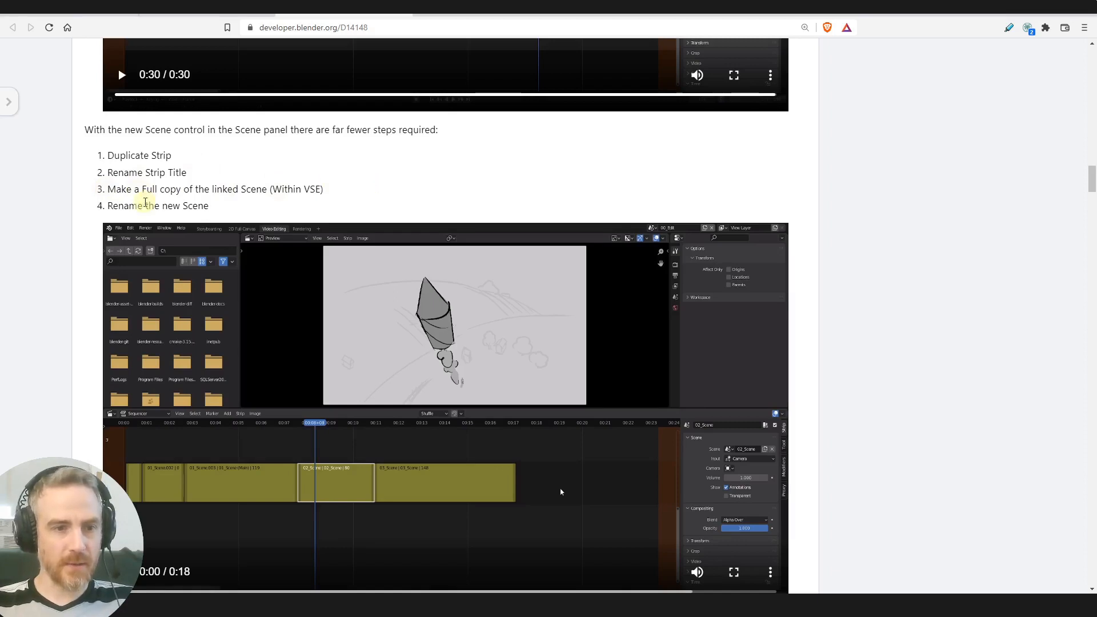
{"action": "scroll", "coordinate": [217, 291], "scroll_direction": "down", "scroll_amount": 1}
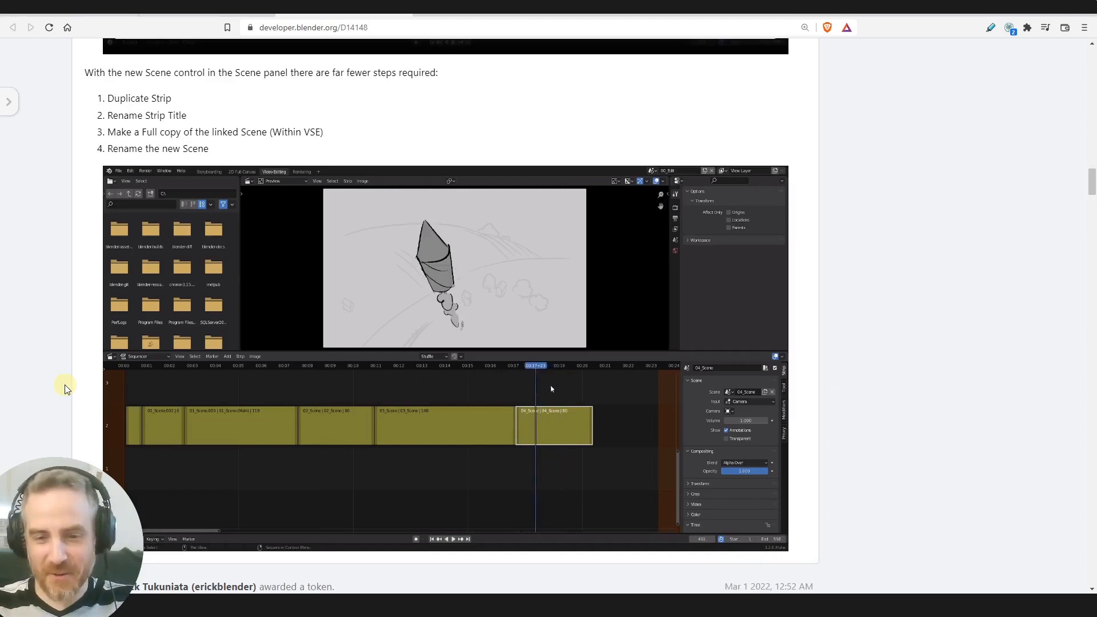
{"action": "scroll", "coordinate": [264, 398], "scroll_direction": "down", "scroll_amount": 2}
{"action": "scroll", "coordinate": [262, 405], "scroll_direction": "up", "scroll_amount": 2}
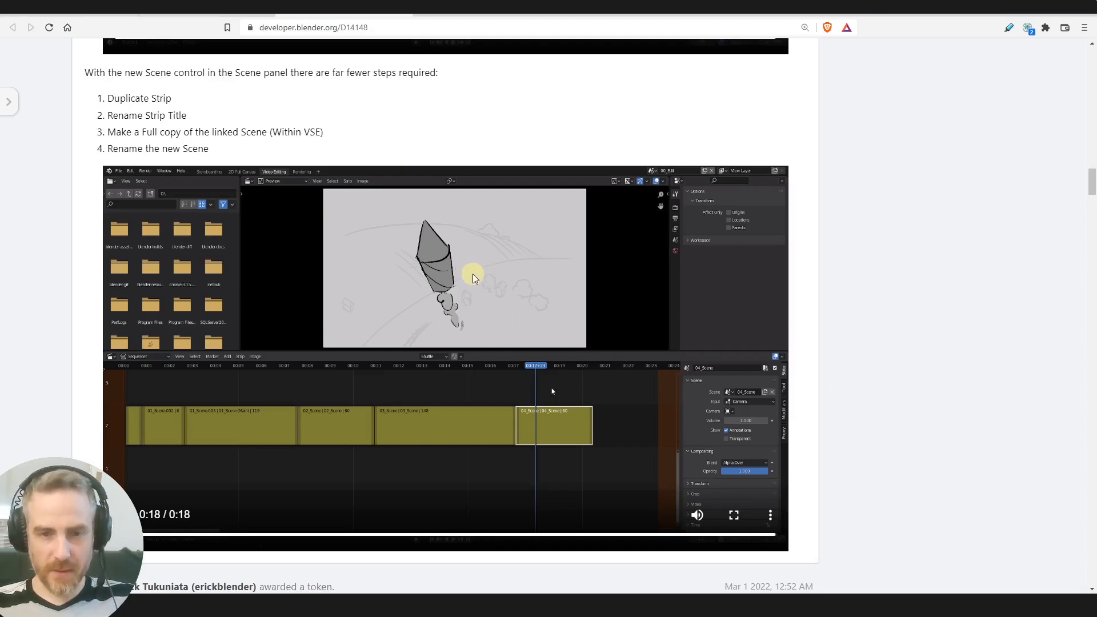
Return to the VFX & Video release notes, read the channel headers entry and view commit 277fa2f441.
{"action": "left_click", "coordinate": [115, 10]}
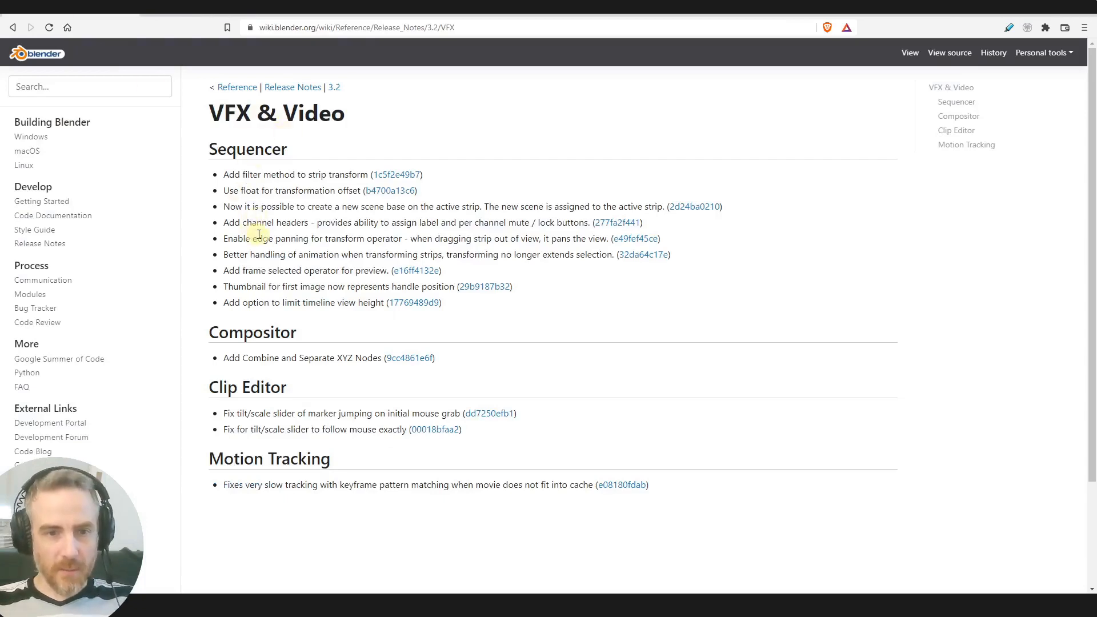
{"action": "left_click_drag", "start_coordinate": [222, 222], "coordinate": [584, 220]}
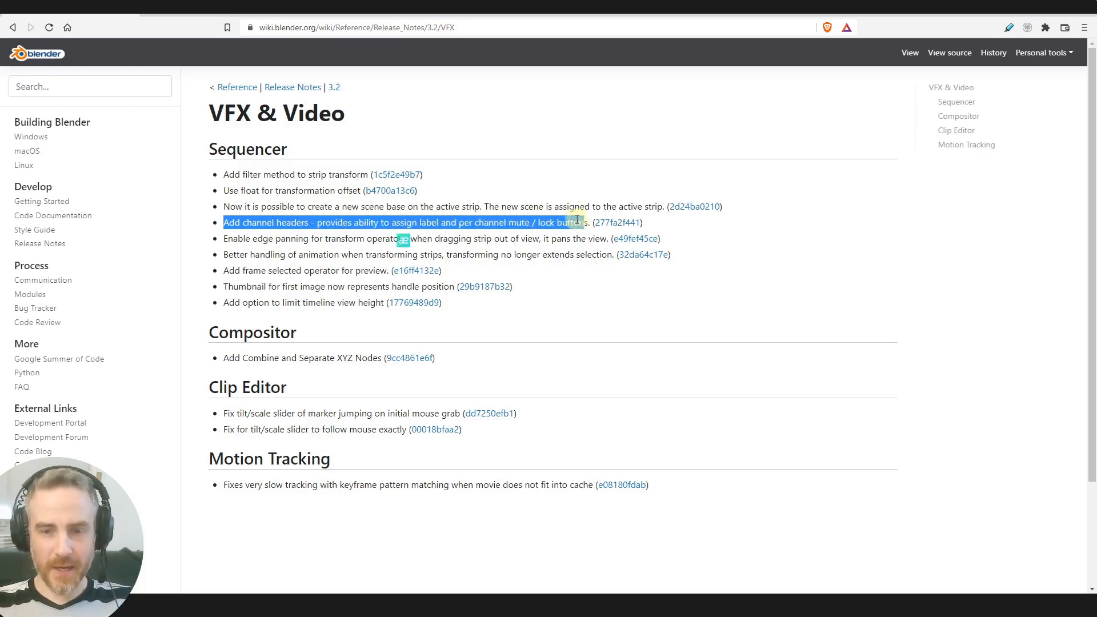
{"action": "left_click", "coordinate": [228, 8]}
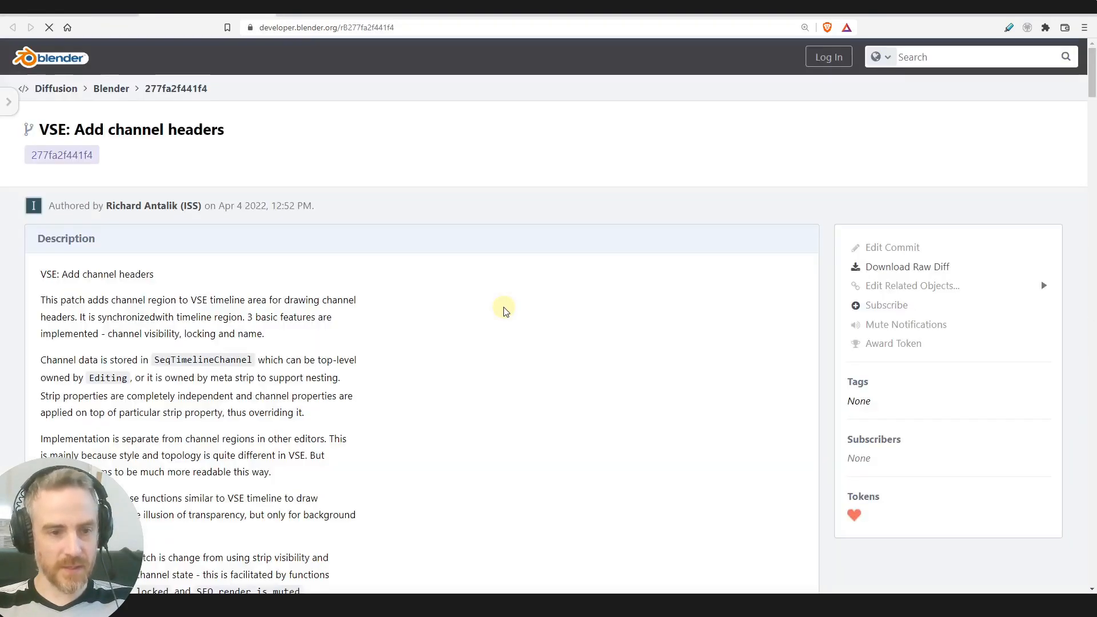
Go through the channel headers commit and revision D13836, and view the revision's attached sequencer screenshot.
{"action": "scroll", "coordinate": [428, 307], "scroll_direction": "down", "scroll_amount": 5}
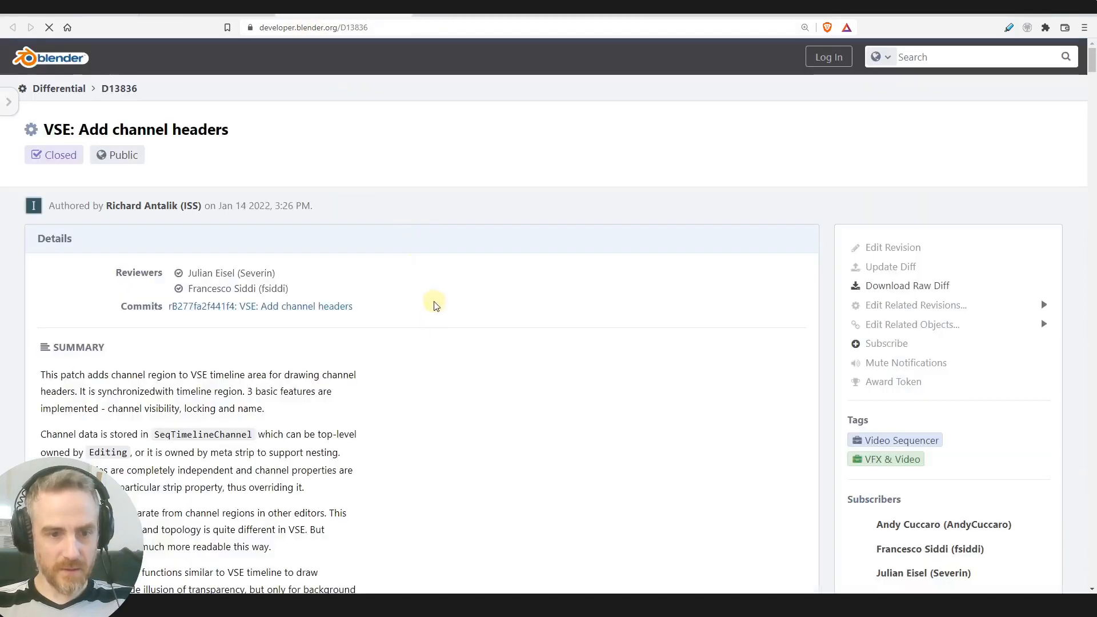
{"action": "scroll", "coordinate": [429, 289], "scroll_direction": "down", "scroll_amount": 7}
{"action": "scroll", "coordinate": [401, 321], "scroll_direction": "down", "scroll_amount": 2}
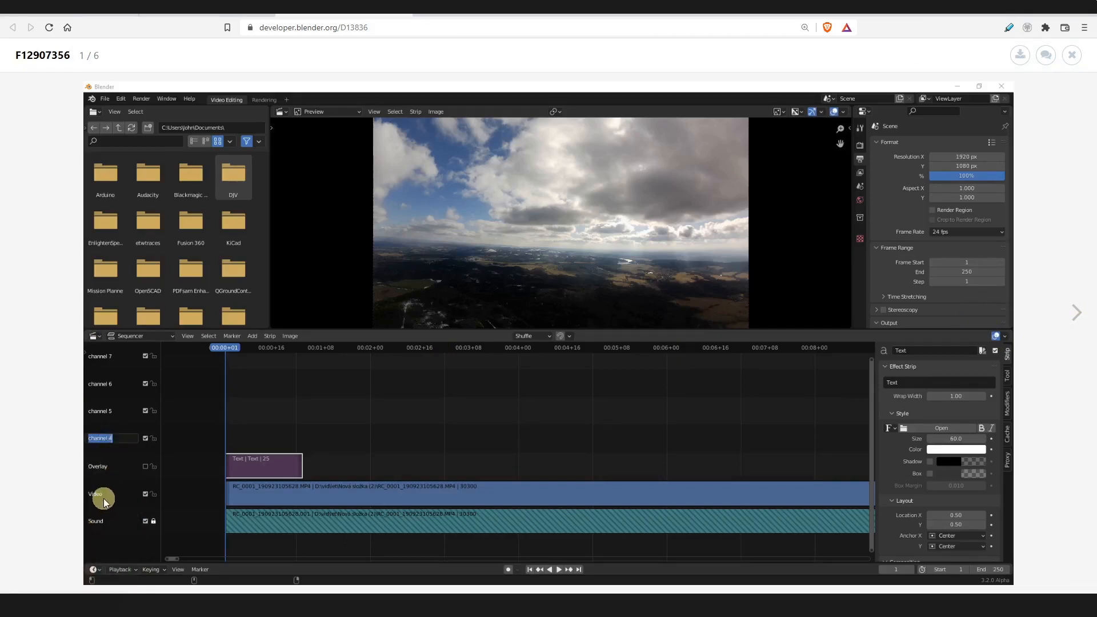
View the remaining screenshots attached to revision D13836, through image 6 of 6, and close the image viewer.
{"action": "left_click", "coordinate": [1074, 313]}
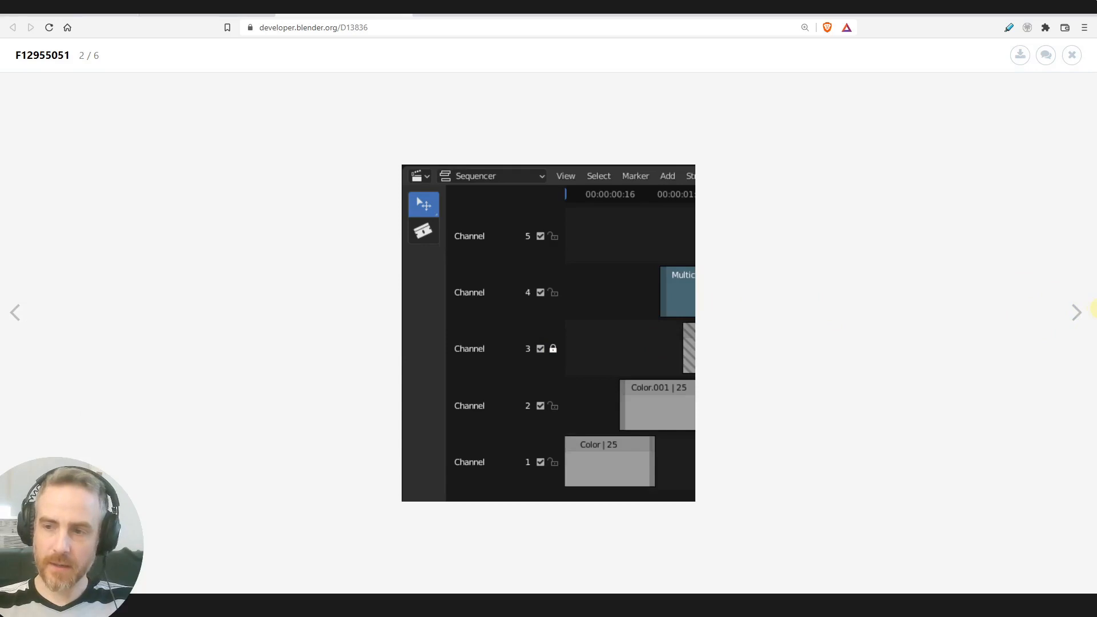
{"action": "left_click", "coordinate": [1076, 312]}
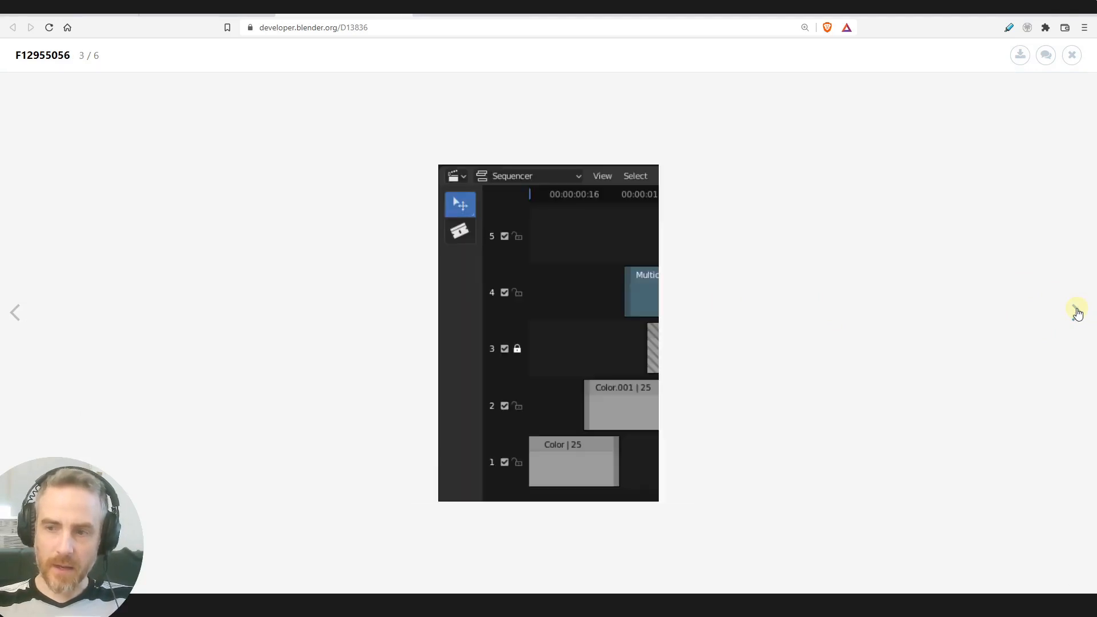
{"action": "left_click", "coordinate": [1076, 313]}
{"action": "left_click", "coordinate": [1076, 313]}
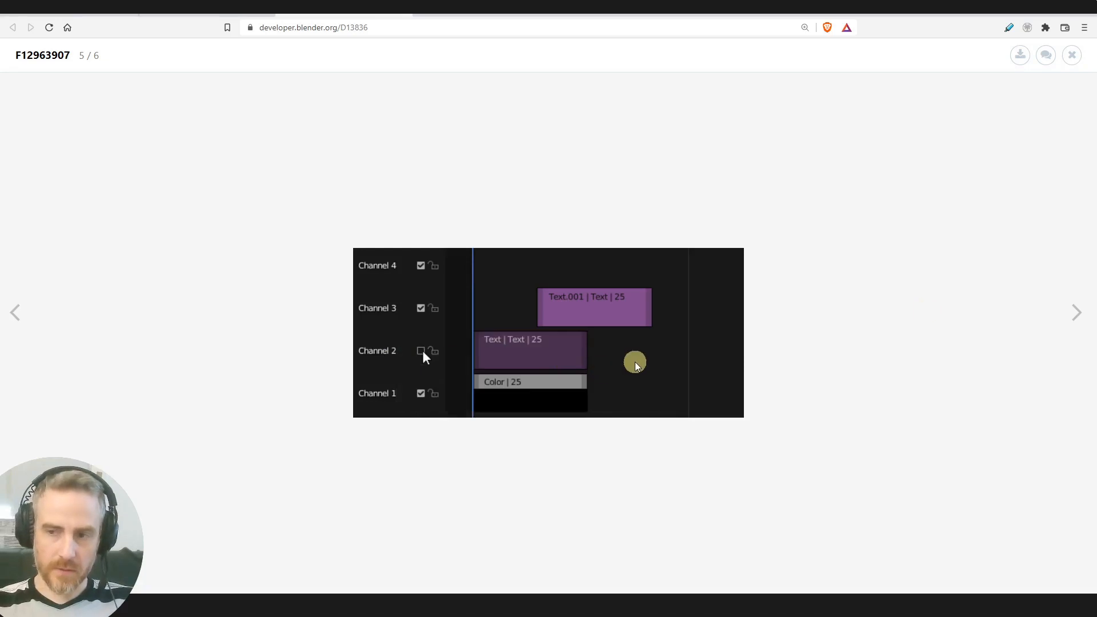
{"action": "left_click", "coordinate": [1076, 313]}
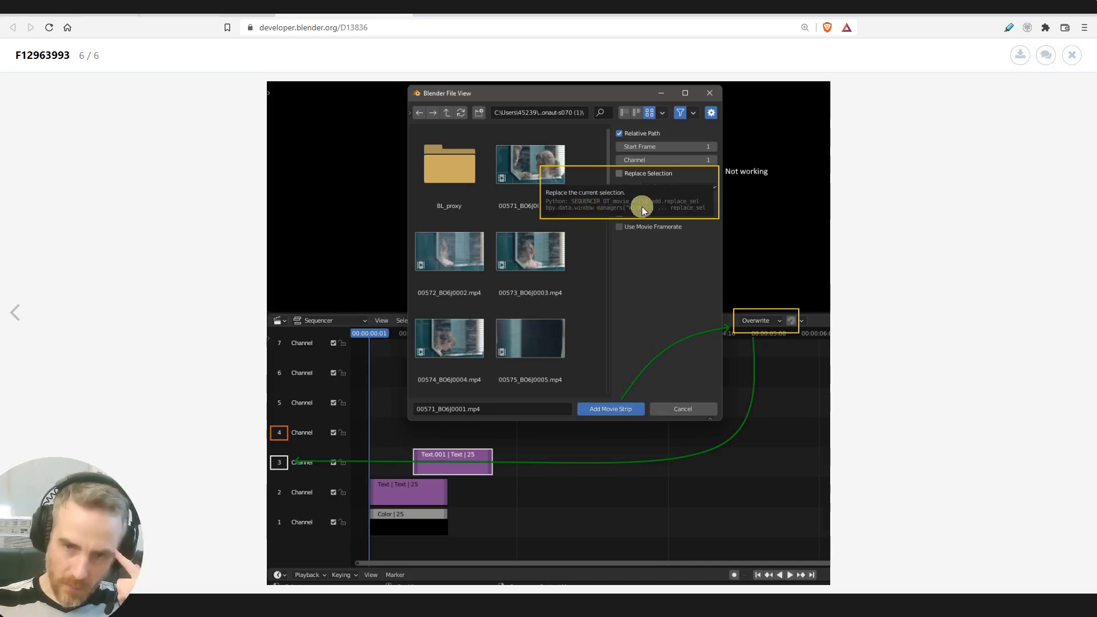
{"action": "left_click", "coordinate": [163, 385]}
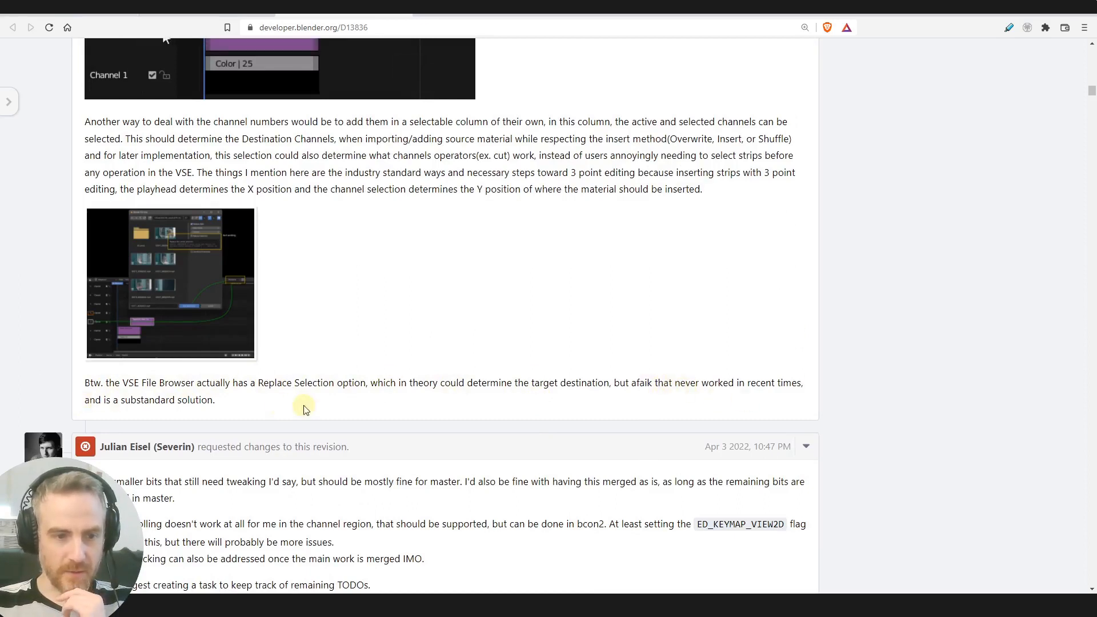
Read the revision comments on channel locking, channel selection and requested changes, and return to the VFX & Video release notes.
{"action": "scroll", "coordinate": [303, 406], "scroll_direction": "up", "scroll_amount": 3}
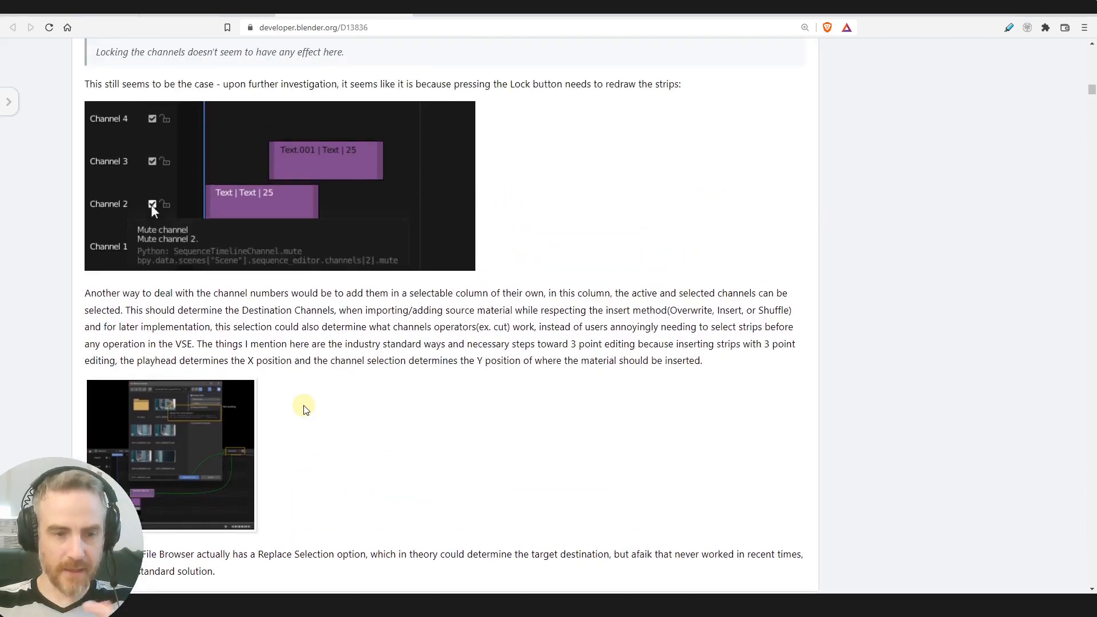
{"action": "scroll", "coordinate": [308, 405], "scroll_direction": "down", "scroll_amount": 2}
{"action": "scroll", "coordinate": [308, 406], "scroll_direction": "down", "scroll_amount": 9}
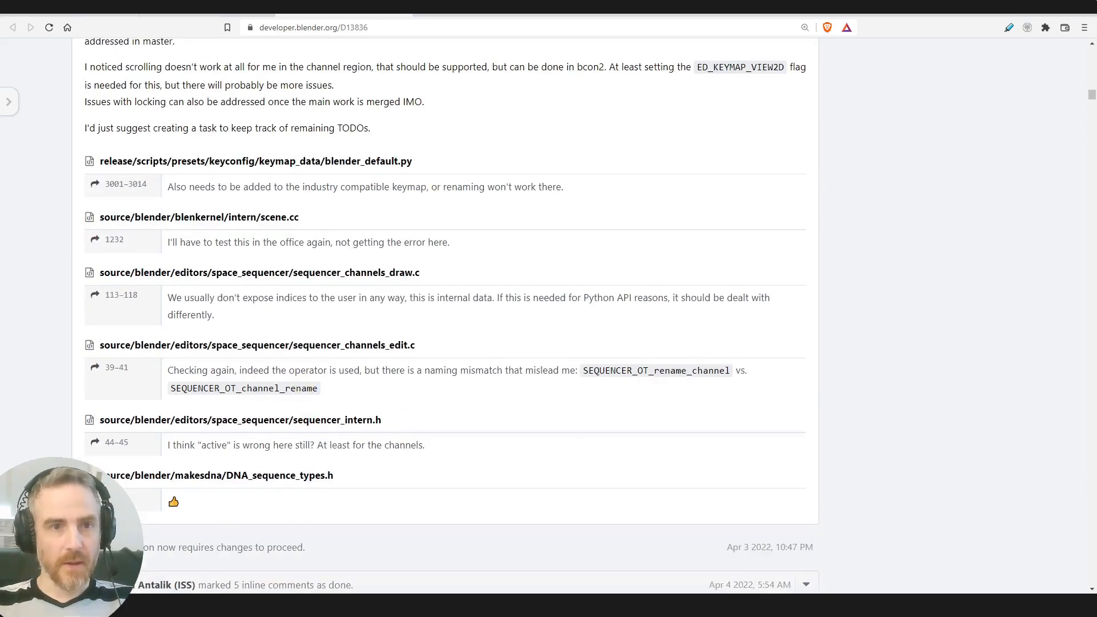
{"action": "scroll", "coordinate": [446, 285], "scroll_direction": "down", "scroll_amount": 5}
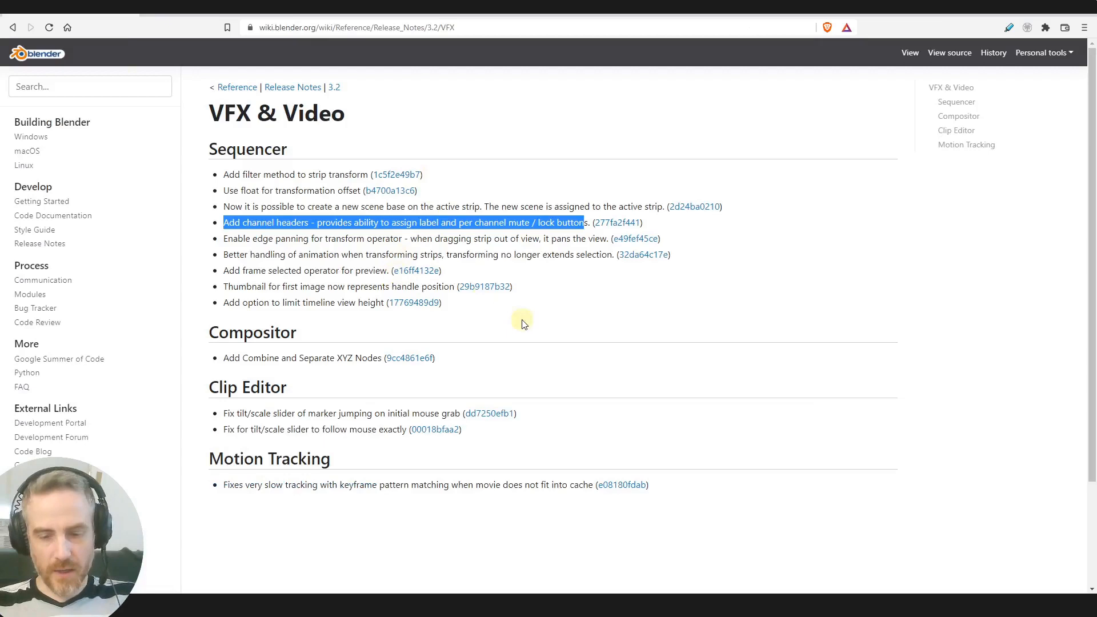
Switch to Blender and rename sequencer channel 1 to Base Color and channel 2 to Shapes.
{"action": "left_click", "coordinate": [621, 604]}
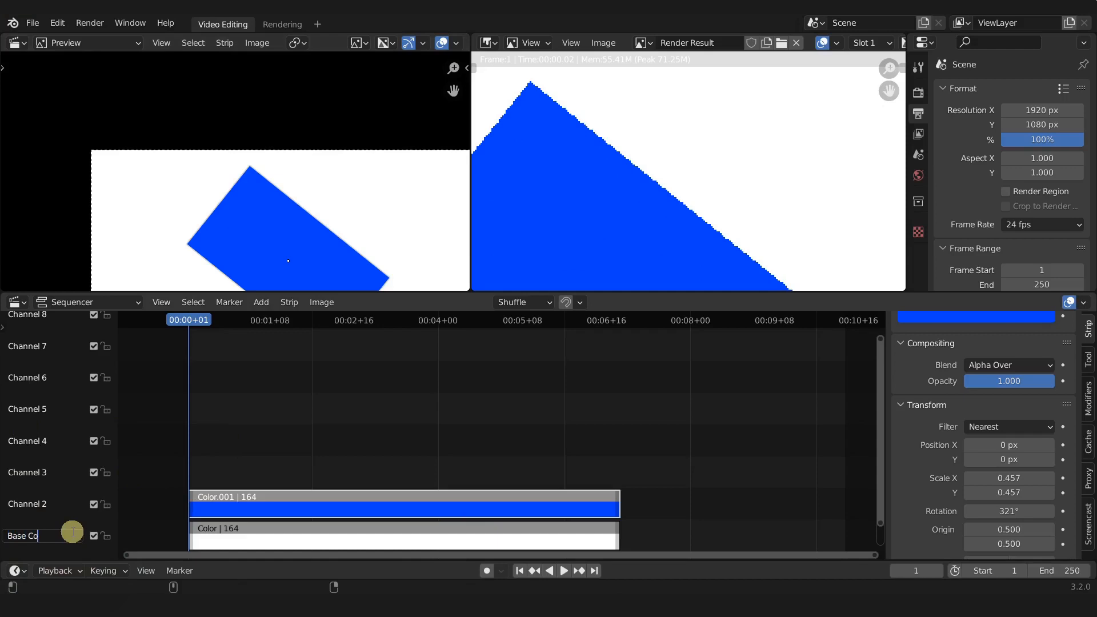
{"action": "key", "text": "Return"}
{"action": "double_click", "coordinate": [44, 503]}
{"action": "type", "text": "Shapes"}
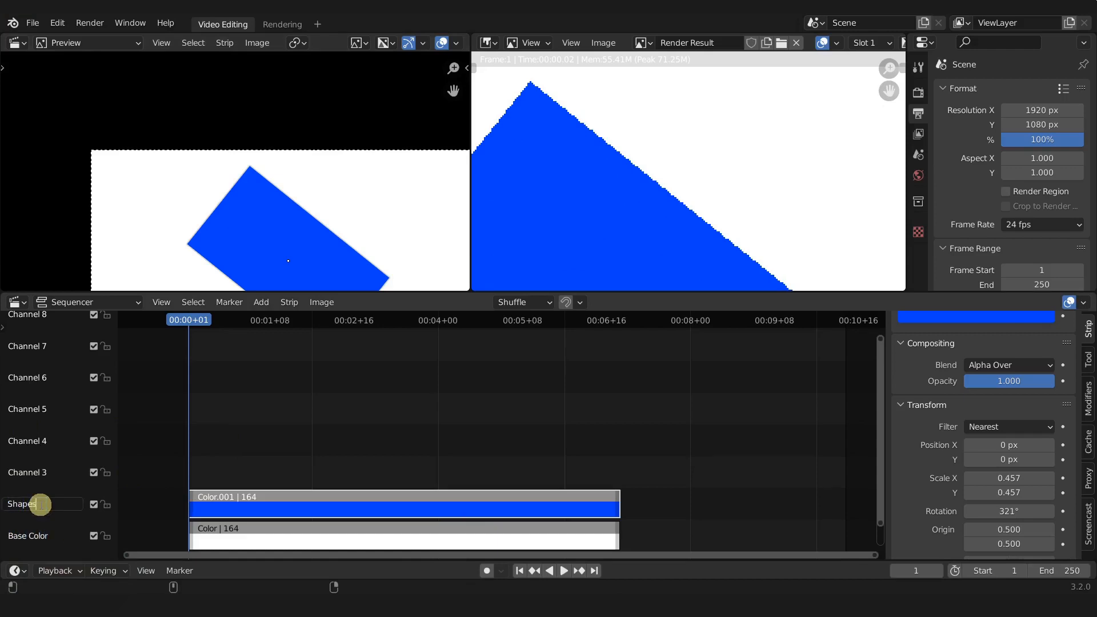
{"action": "key", "text": "Return"}
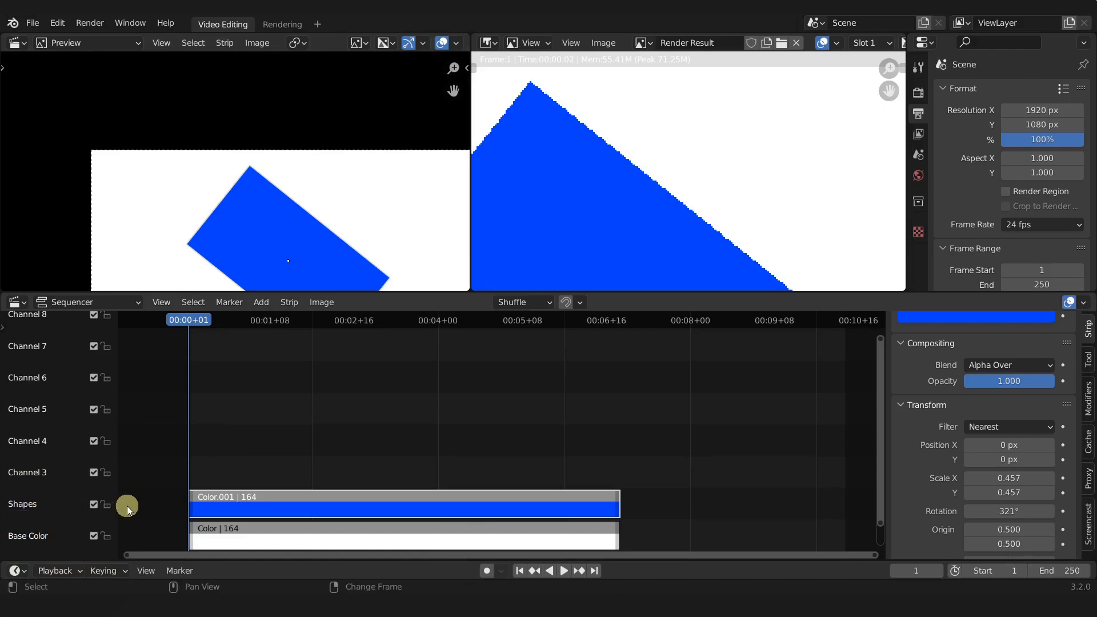
Briefly mute and unmute the Shapes channel, expand the Preview over the render result area and frame the whole canvas.
{"action": "left_click", "coordinate": [94, 505]}
{"action": "left_click", "coordinate": [94, 505]}
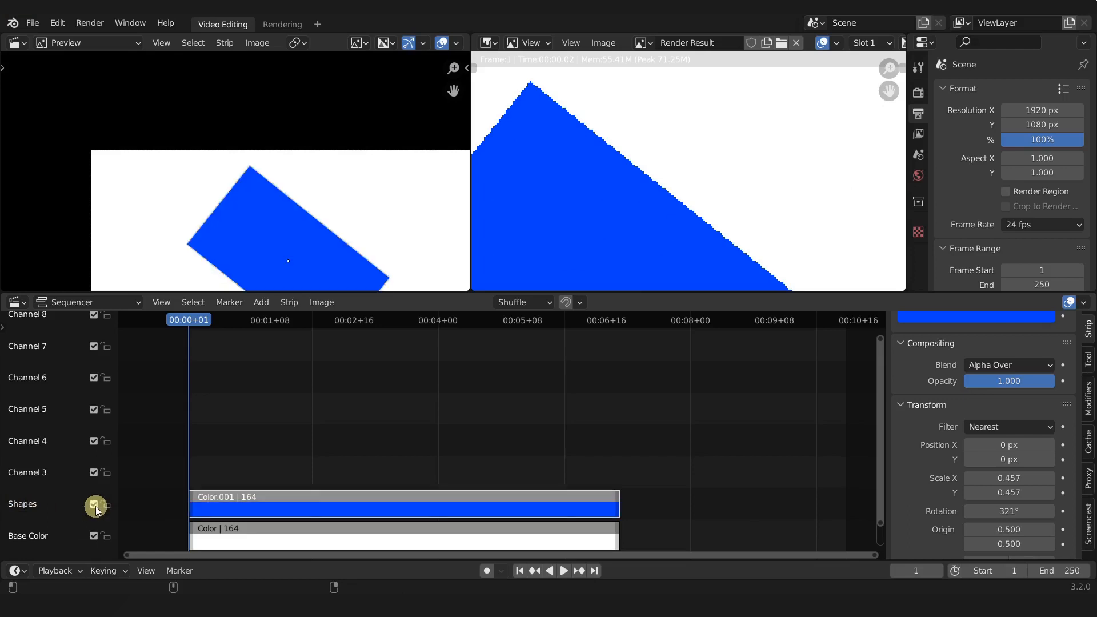
{"action": "left_click_drag", "start_coordinate": [466, 39], "coordinate": [492, 72]}
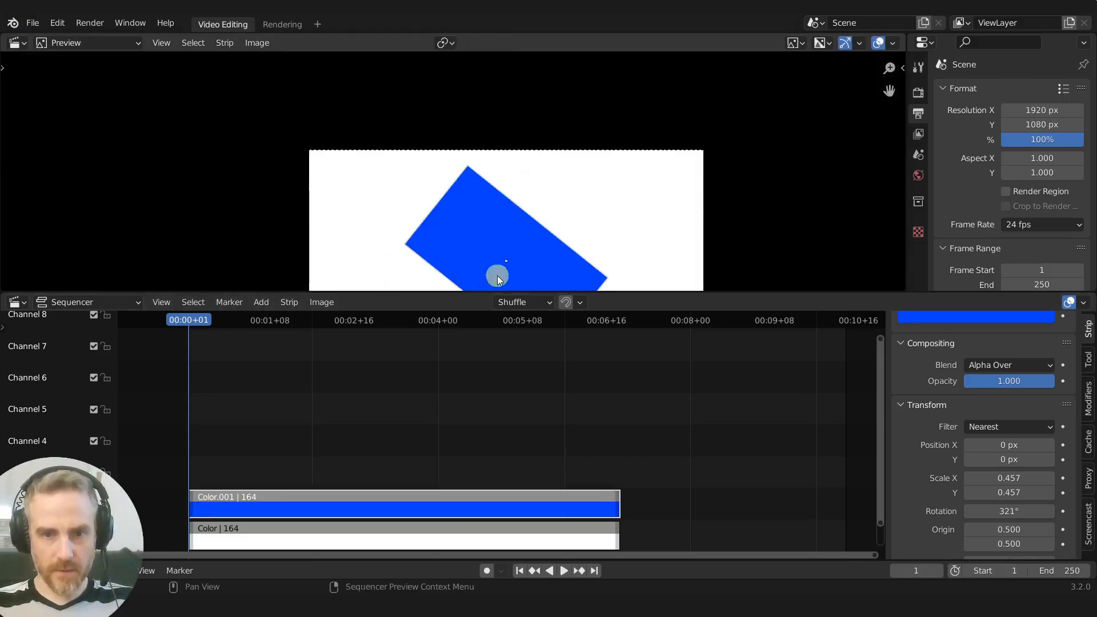
{"action": "scroll", "coordinate": [497, 263], "scroll_direction": "down", "scroll_amount": 1}
{"action": "middle_click_drag", "start_coordinate": [499, 237], "coordinate": [482, 147]}
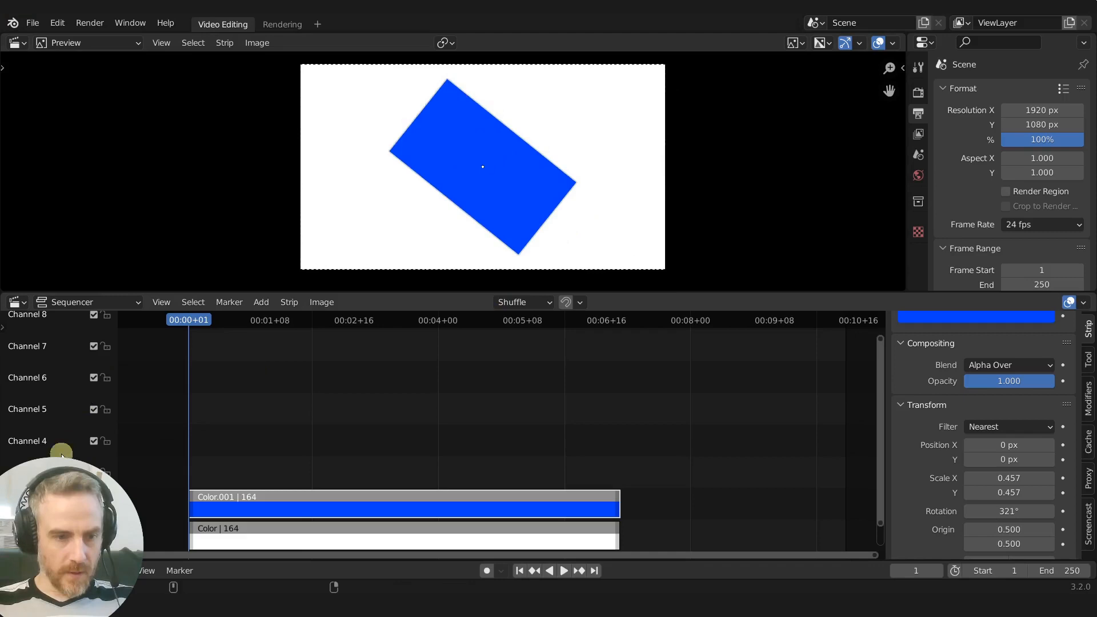
Toggle the Shapes channel's mute state several times to check its effect on the preview.
{"action": "left_click", "coordinate": [93, 505]}
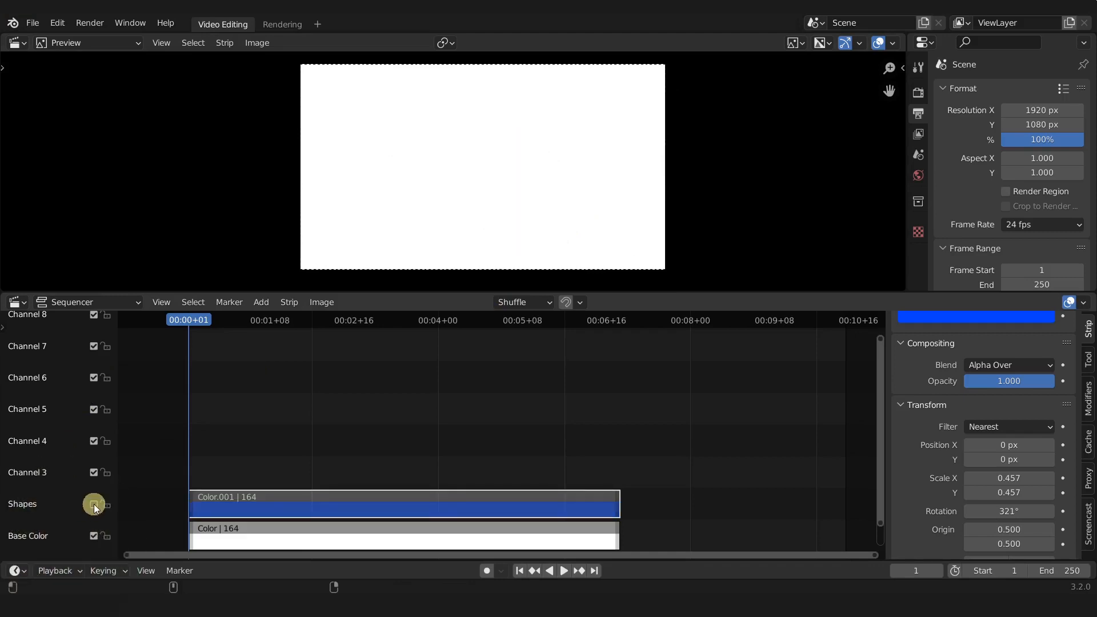
{"action": "left_click", "coordinate": [94, 505]}
{"action": "left_click", "coordinate": [94, 505]}
{"action": "left_click", "coordinate": [94, 505]}
{"action": "left_click", "coordinate": [94, 505]}
Lock the Shapes channel, scrub the playhead to 00:01+01, and toggle its muting until the channel is enabled.
{"action": "left_click", "coordinate": [106, 505]}
{"action": "left_click_drag", "start_coordinate": [186, 331], "coordinate": [232, 345]}
{"action": "key", "text": "space"}
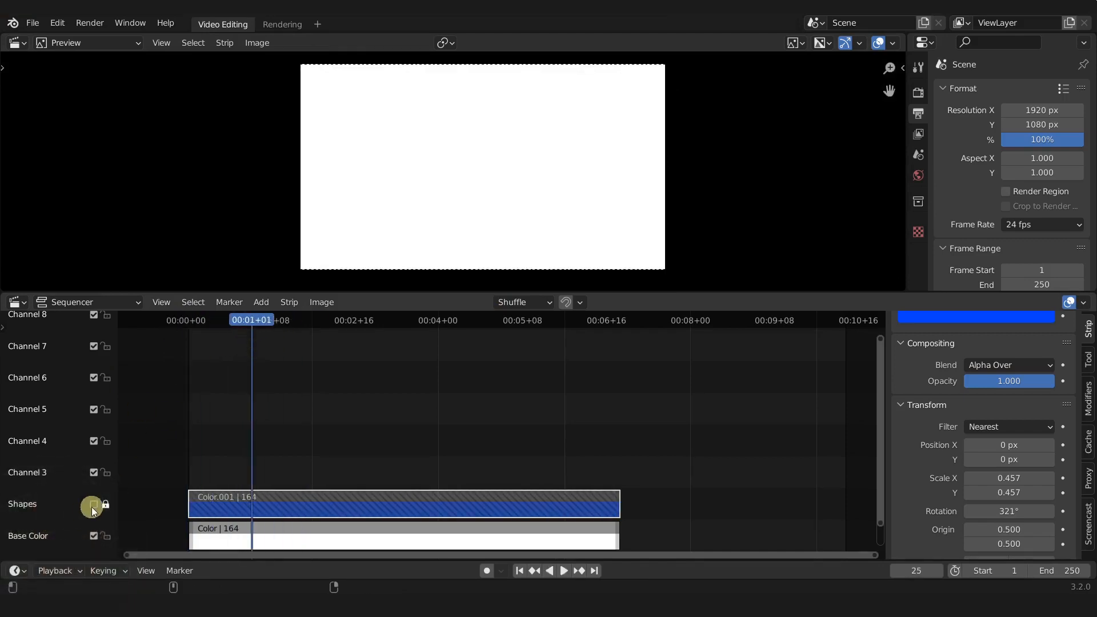
{"action": "left_click", "coordinate": [93, 505]}
{"action": "left_click", "coordinate": [93, 505]}
{"action": "left_click", "coordinate": [94, 505]}
Split the blue strip on the locked Shapes channel at 00:01+12 and try selecting the resulting pieces.
{"action": "left_click_drag", "start_coordinate": [255, 322], "coordinate": [281, 337]}
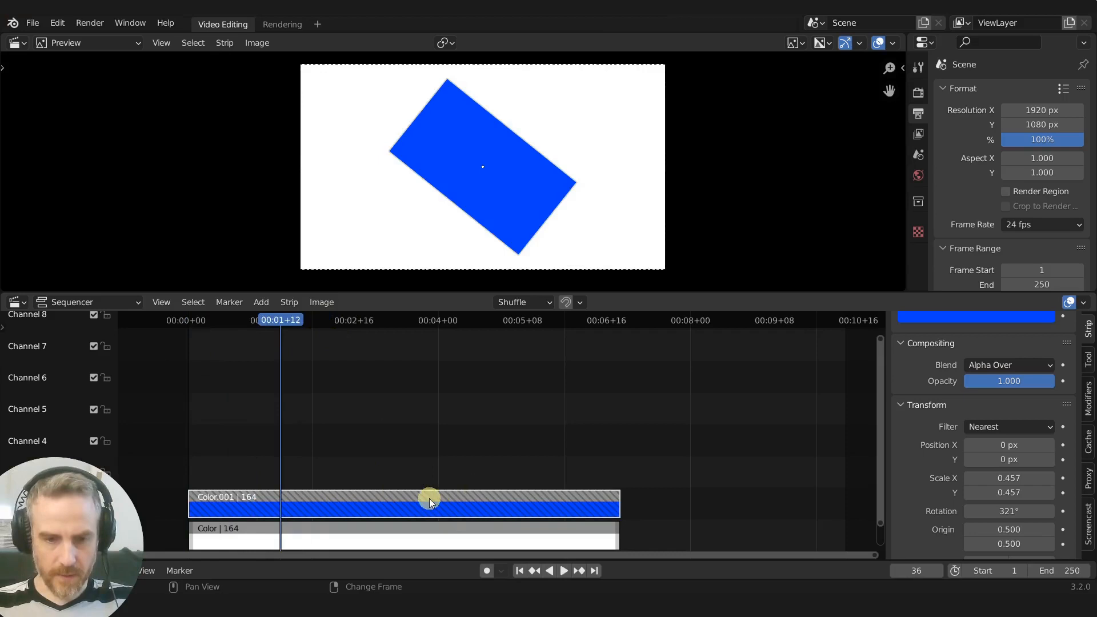
{"action": "key", "text": "k"}
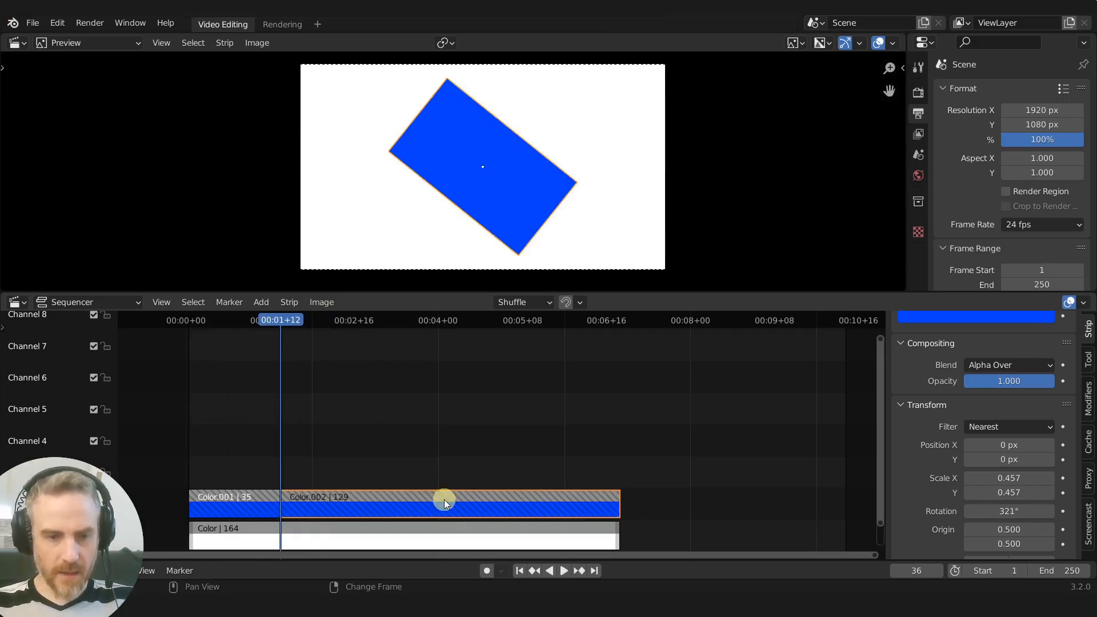
{"action": "left_click_drag", "start_coordinate": [281, 329], "coordinate": [252, 329]}
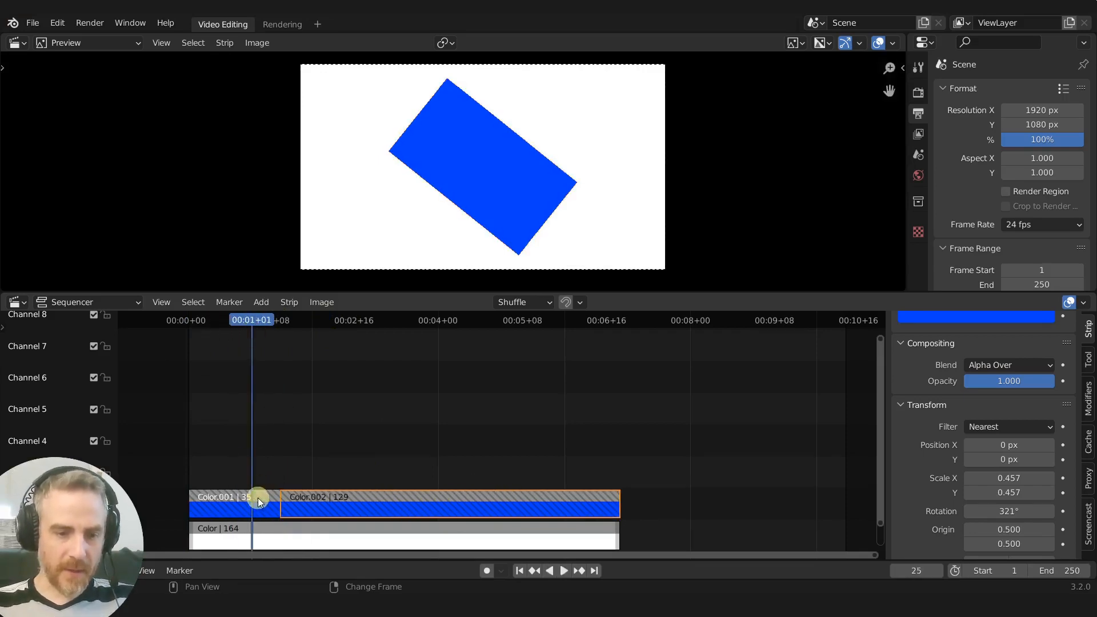
{"action": "left_click", "coordinate": [273, 500]}
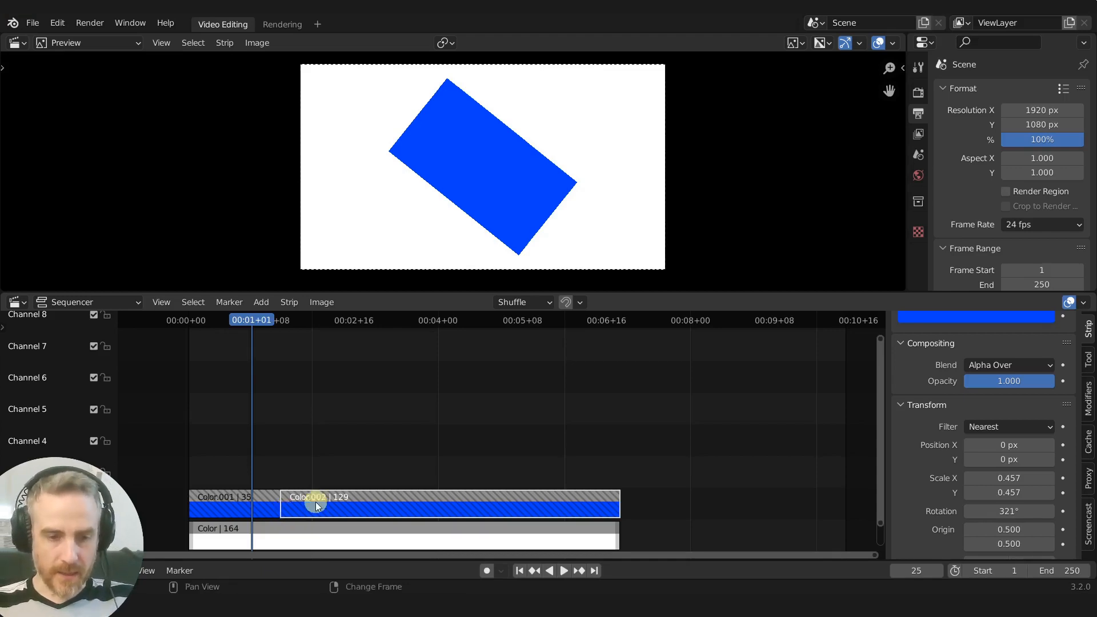
Undo the split of the blue strip and the selection changes made around it.
{"action": "key", "text": "ctrl+z"}
{"action": "key", "text": "ctrl+z"}
{"action": "key", "text": "ctrl+z"}
{"action": "key", "text": "ctrl+z"}
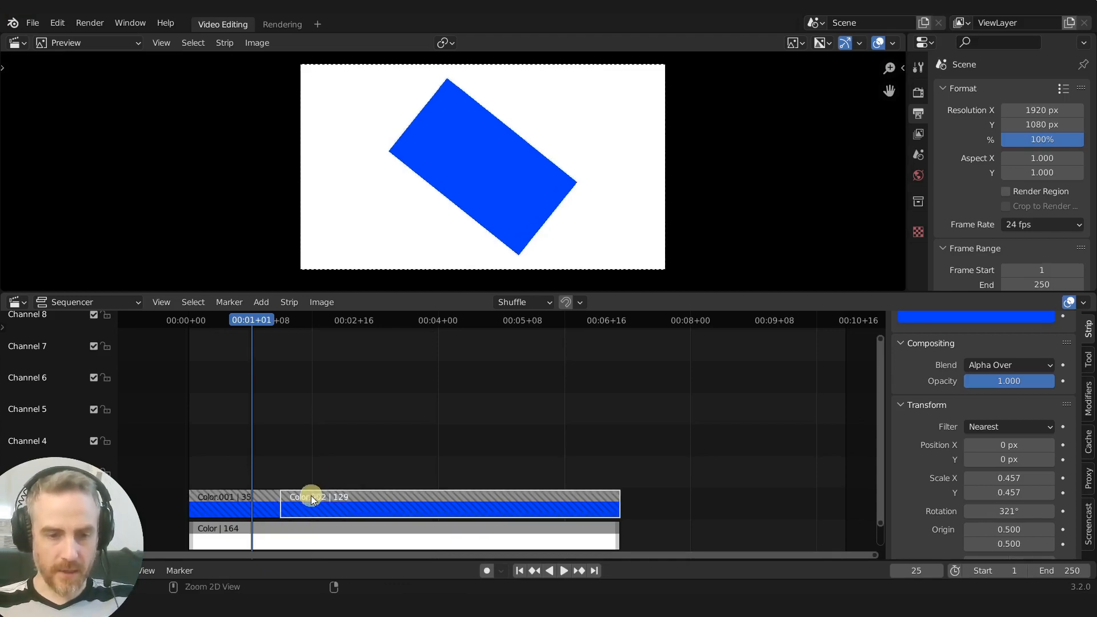
{"action": "key", "text": "ctrl+z"}
{"action": "key", "text": "ctrl+z"}
{"action": "key", "text": "ctrl+z"}
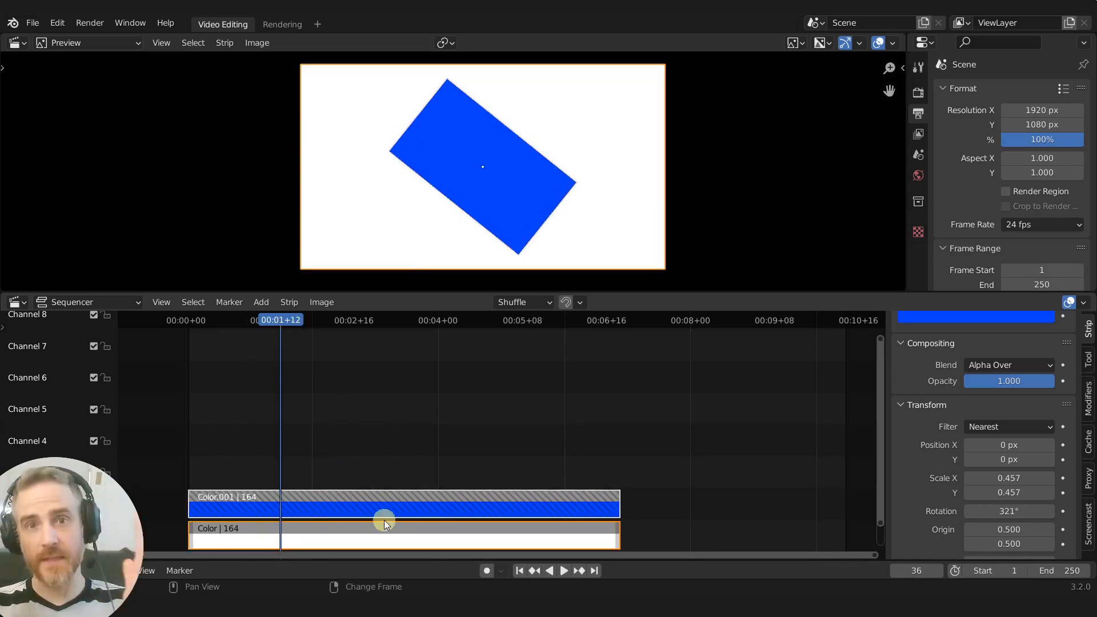
Test selecting and deselecting the strips with Shapes locked, leave both color strips selected, and unlock the Shapes channel.
{"action": "left_click", "coordinate": [382, 482]}
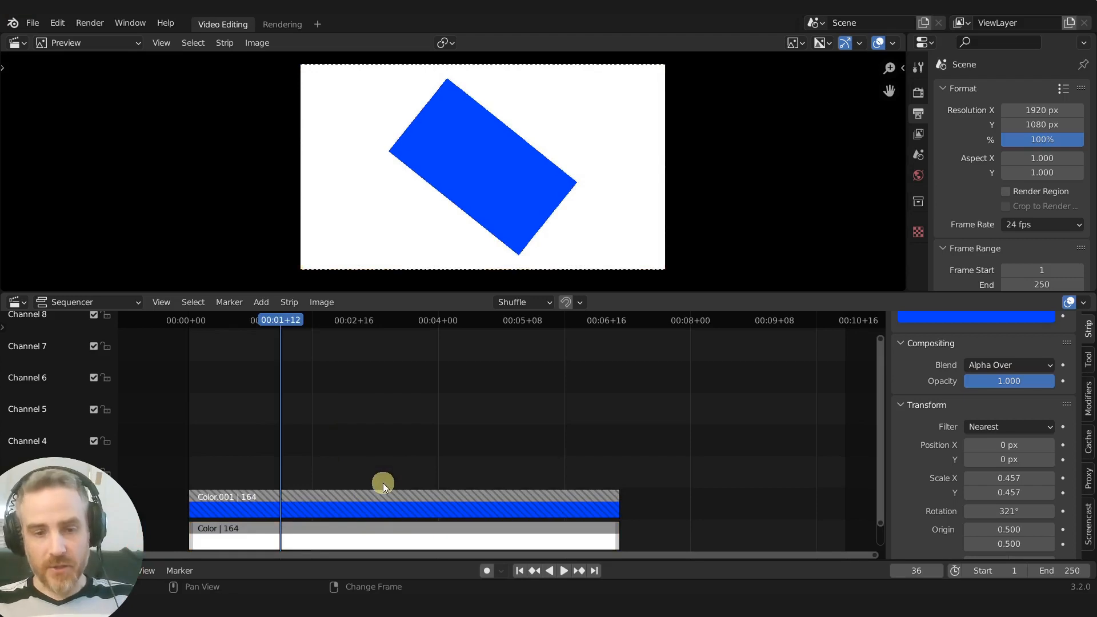
{"action": "left_click", "coordinate": [386, 505]}
{"action": "left_click", "coordinate": [392, 465]}
{"action": "left_click", "coordinate": [381, 506]}
{"action": "left_click", "coordinate": [386, 466]}
{"action": "left_click", "coordinate": [380, 498], "text": "ctrl"}
{"action": "left_click", "coordinate": [393, 458]}
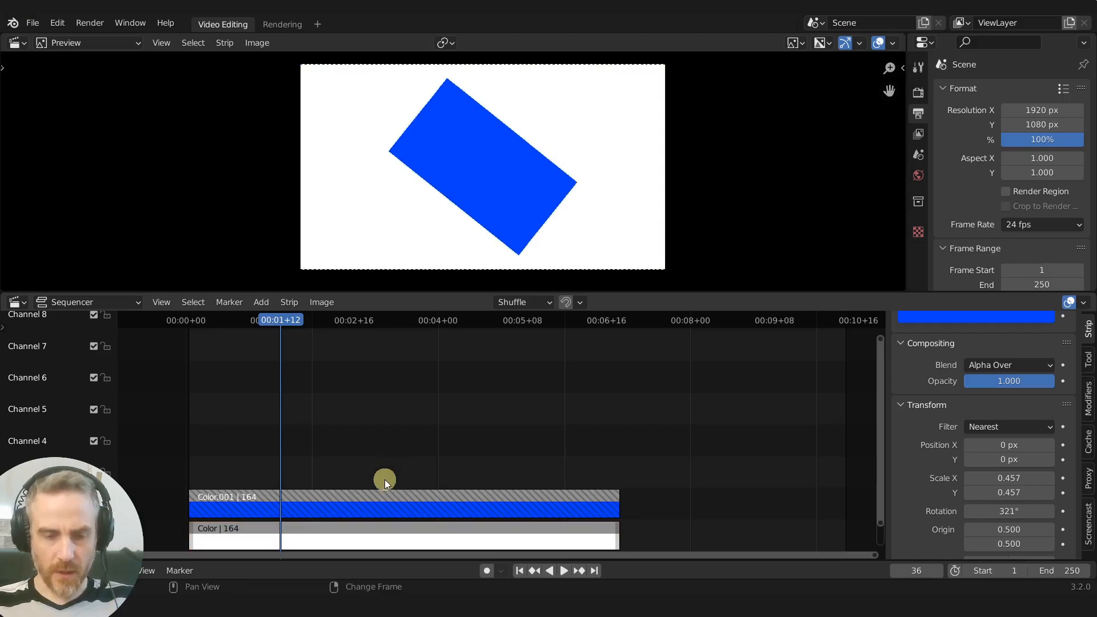
{"action": "left_click", "coordinate": [372, 505], "text": "ctrl"}
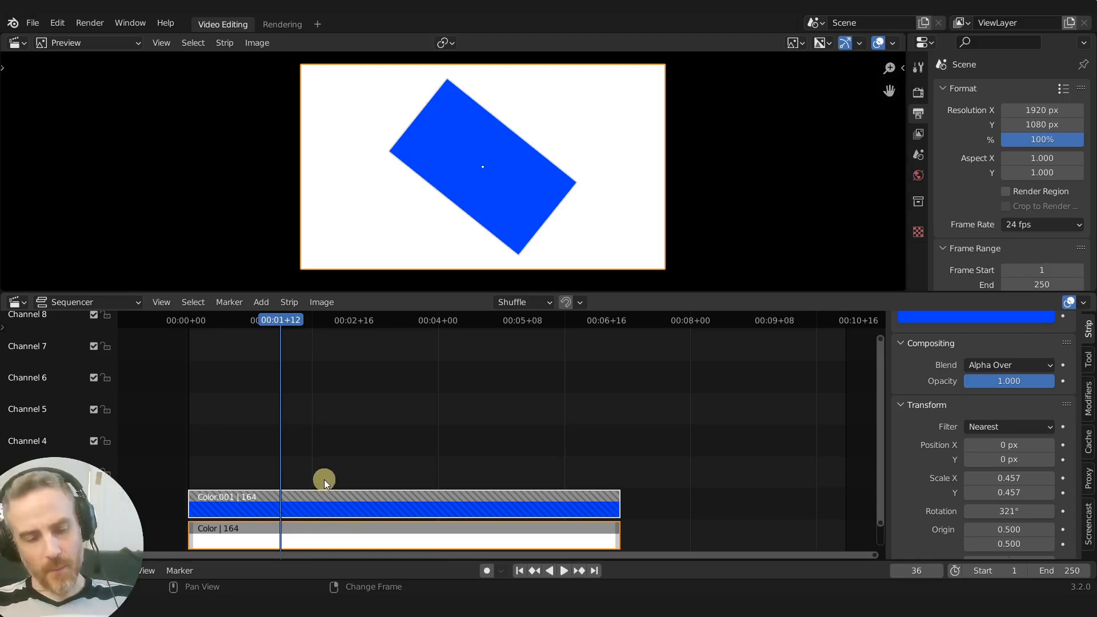
{"action": "left_click", "coordinate": [106, 504]}
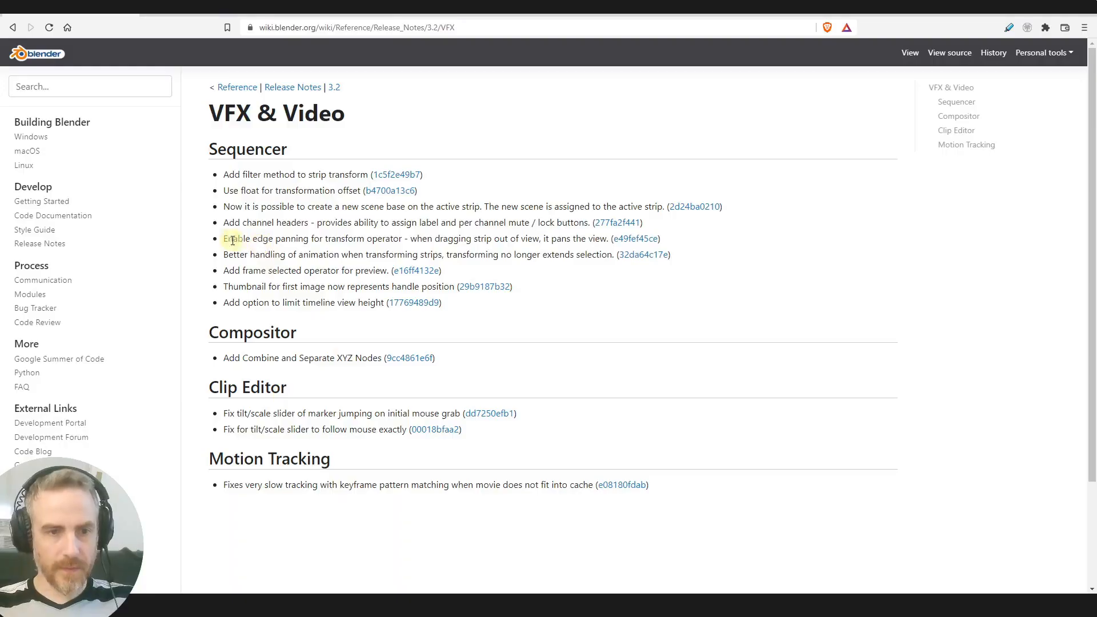
Return to the release notes, highlight the edge panning entry and open commit e49fef45ce.
{"action": "left_click_drag", "start_coordinate": [225, 238], "coordinate": [402, 240]}
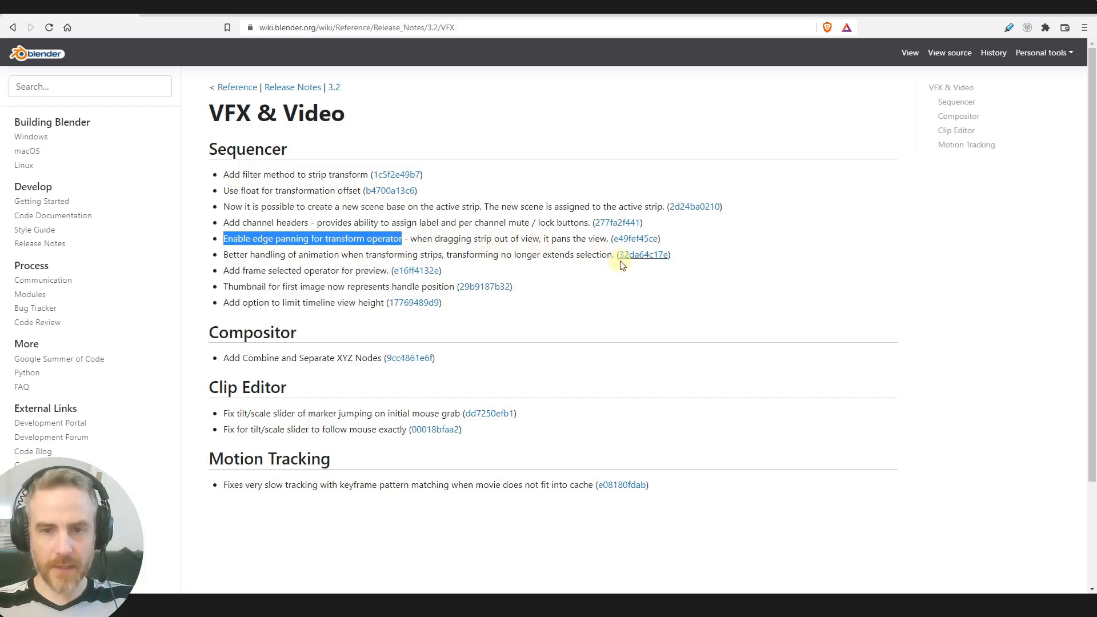
{"action": "left_click", "coordinate": [632, 240]}
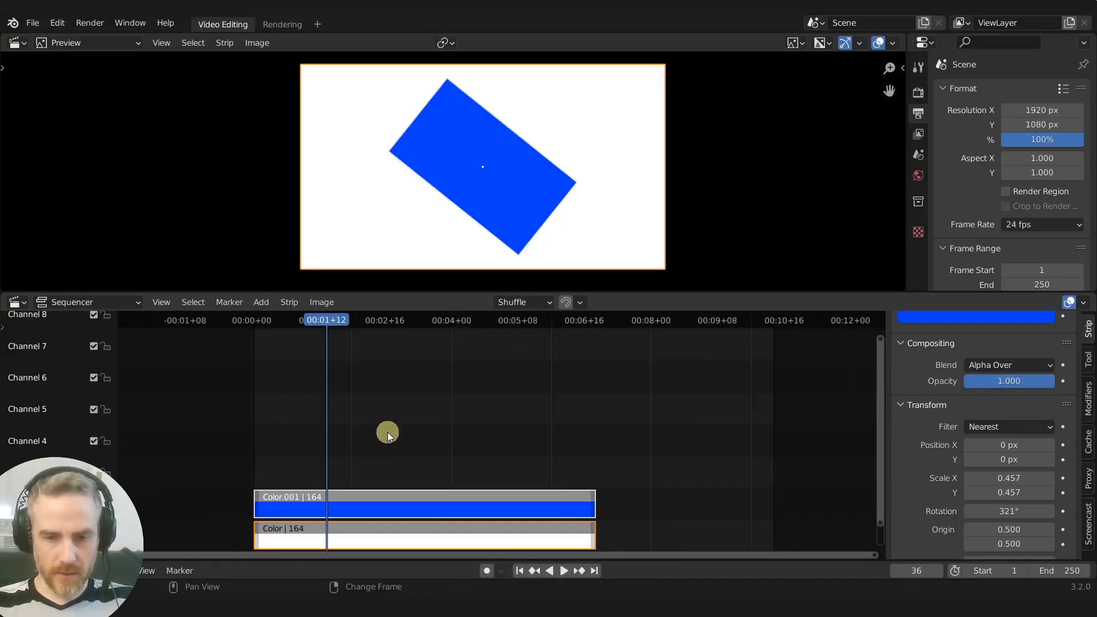
Switch to Blender and try sliding both color strips 48 frames later and one channel up.
{"action": "scroll", "coordinate": [387, 432], "scroll_direction": "up", "scroll_amount": 3}
{"action": "scroll", "coordinate": [403, 432], "scroll_direction": "down", "scroll_amount": 5}
{"action": "scroll", "coordinate": [413, 429], "scroll_direction": "up", "scroll_amount": 6}
{"action": "left_click_drag", "start_coordinate": [385, 506], "coordinate": [523, 458]}
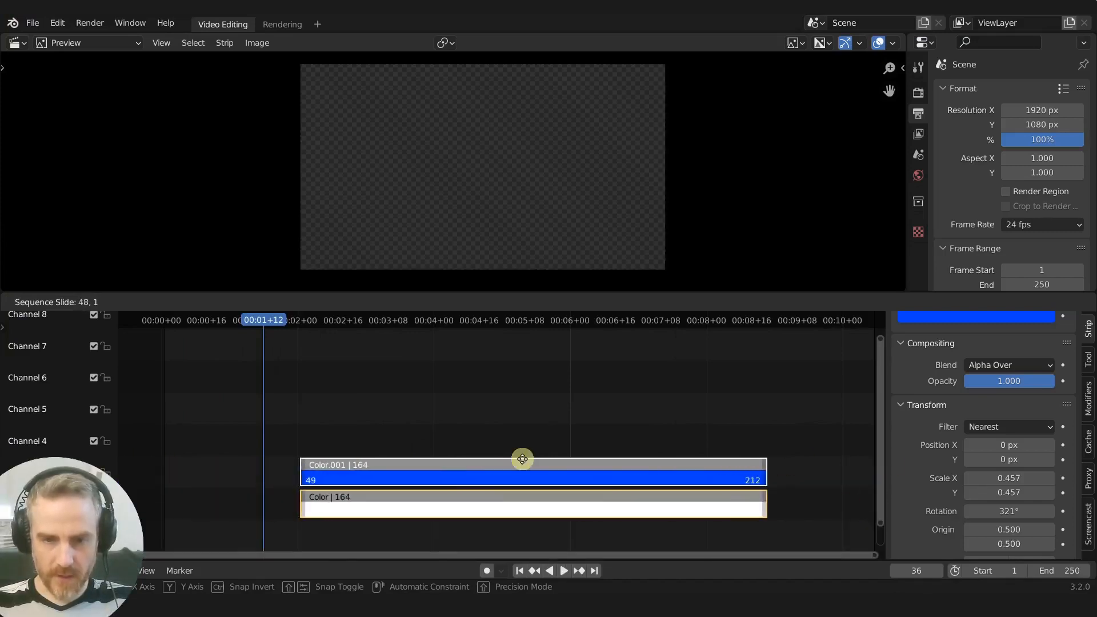
{"action": "right_click", "coordinate": [522, 459]}
Go through the edge panning commit and revision D14310, highlight its node editor remark, and return to the release notes.
{"action": "key", "text": "alt+Tab"}
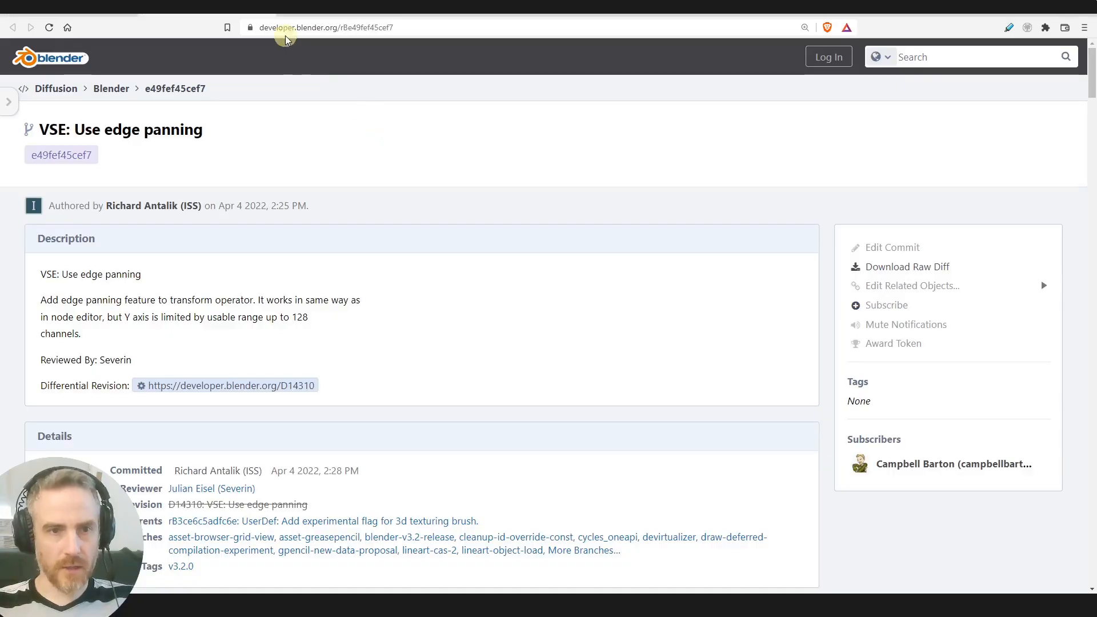
{"action": "left_click", "coordinate": [255, 386]}
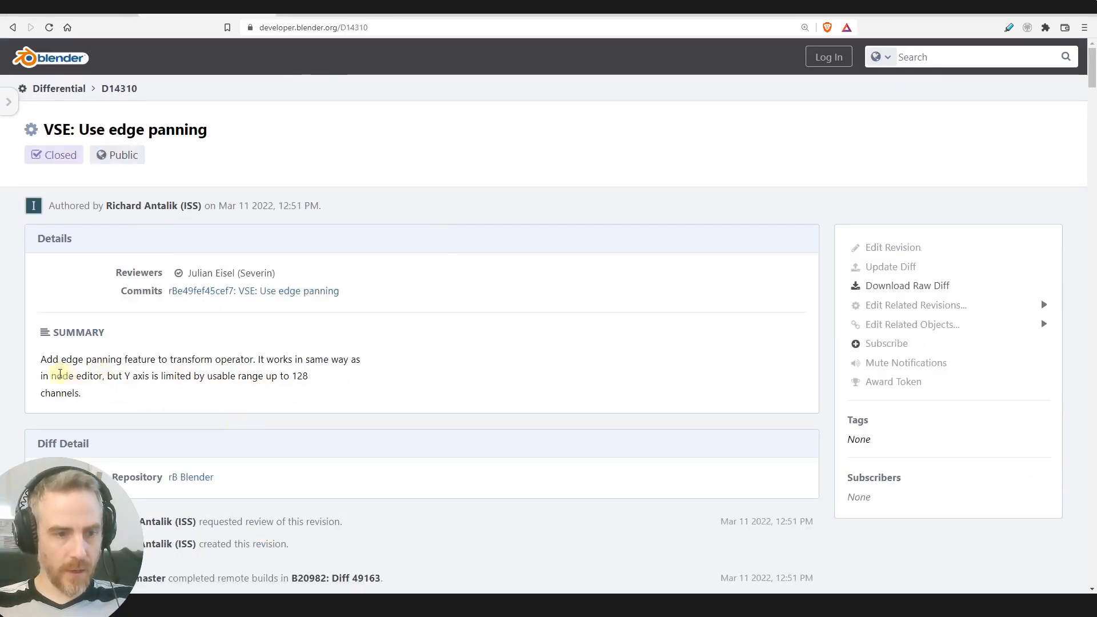
{"action": "left_click_drag", "start_coordinate": [42, 376], "coordinate": [109, 377]}
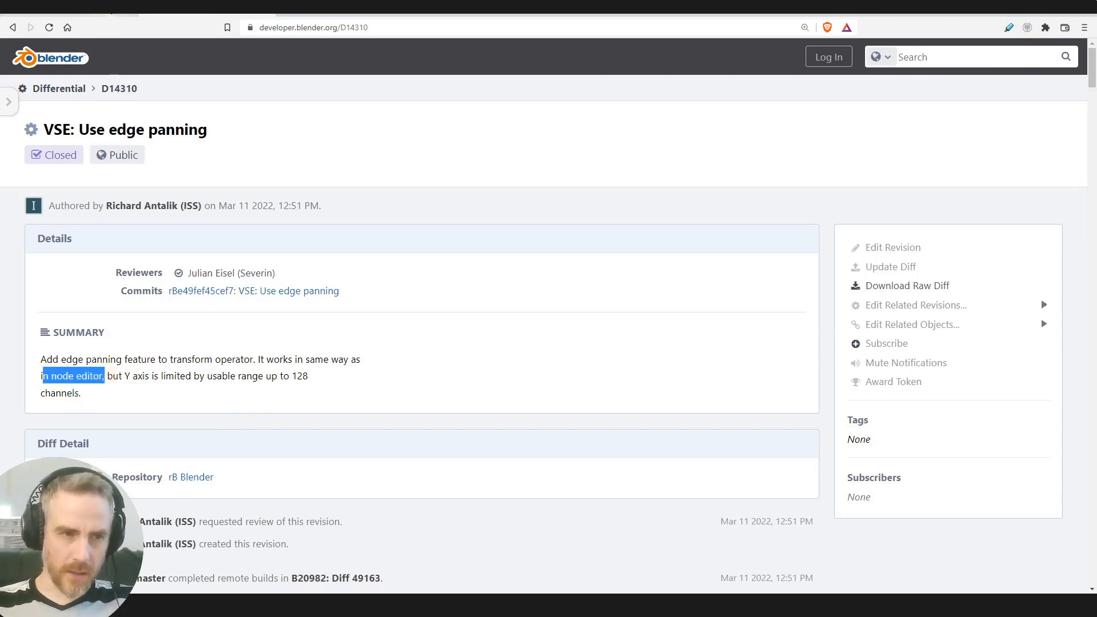
{"action": "left_click", "coordinate": [106, 16]}
Switch to Blender and test edge panning by moving both strips, placing them on channels 4 and 5 about 22 frames later.
{"action": "key", "text": "alt+Tab"}
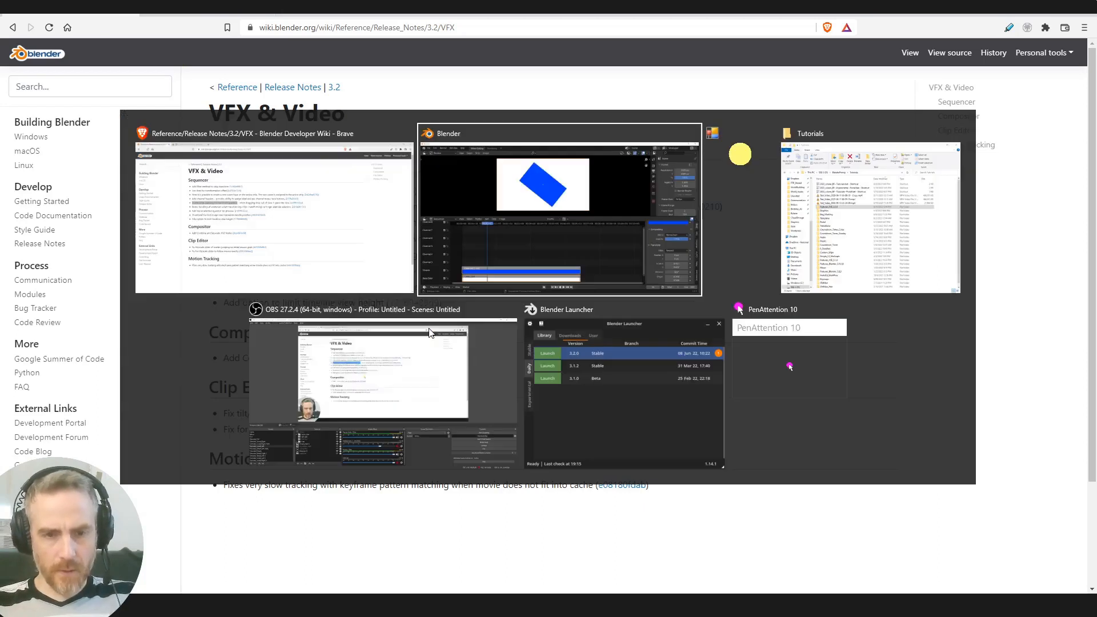
{"action": "key", "text": "g"}
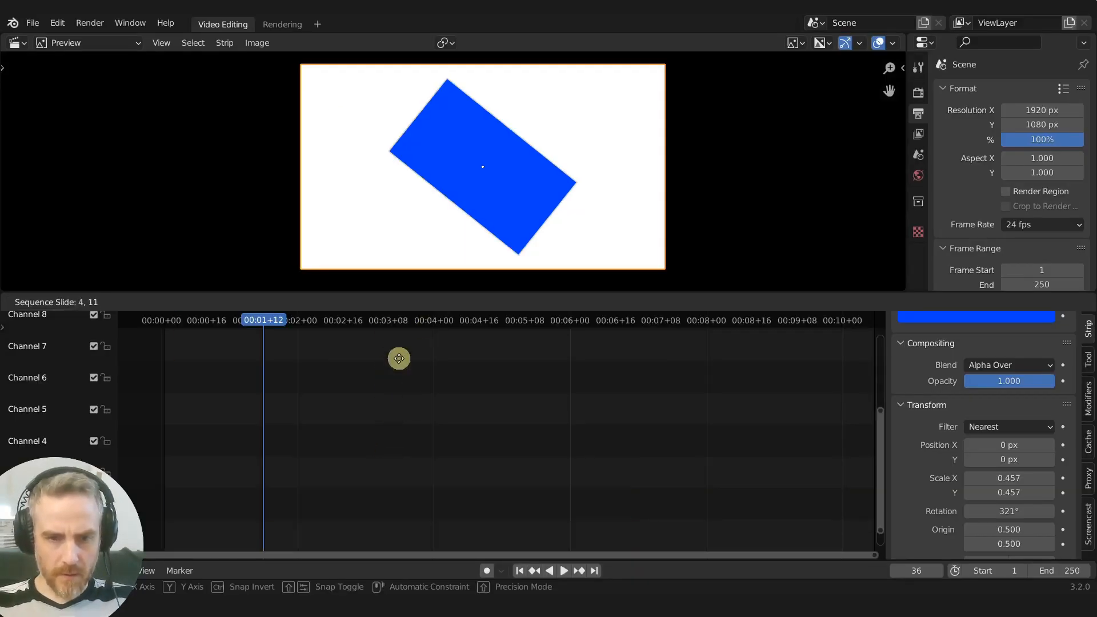
{"action": "left_click", "coordinate": [403, 395]}
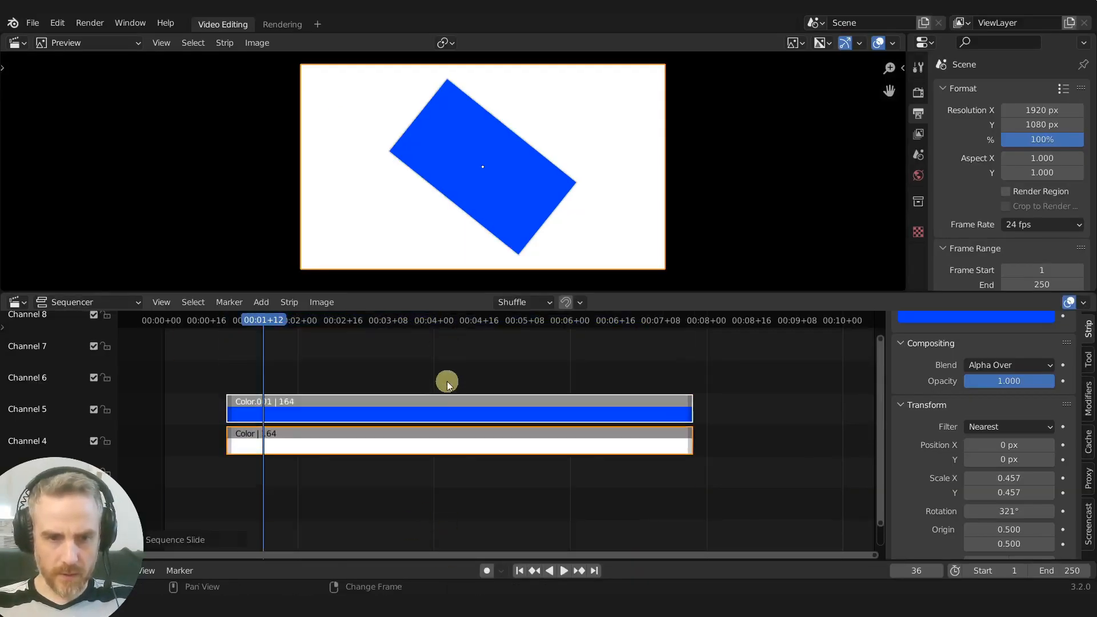
Deselect the strips, check the sequencer's tools, and glance back at the edge panning entry in the release notes.
{"action": "mouse_move", "coordinate": [399, 407]}
{"action": "left_mouse_down"}
{"action": "mouse_move", "coordinate": [399, 358]}
{"action": "mouse_move", "coordinate": [411, 482]}
{"action": "mouse_move", "coordinate": [418, 373]}
{"action": "mouse_move", "coordinate": [395, 404]}
{"action": "left_mouse_up"}
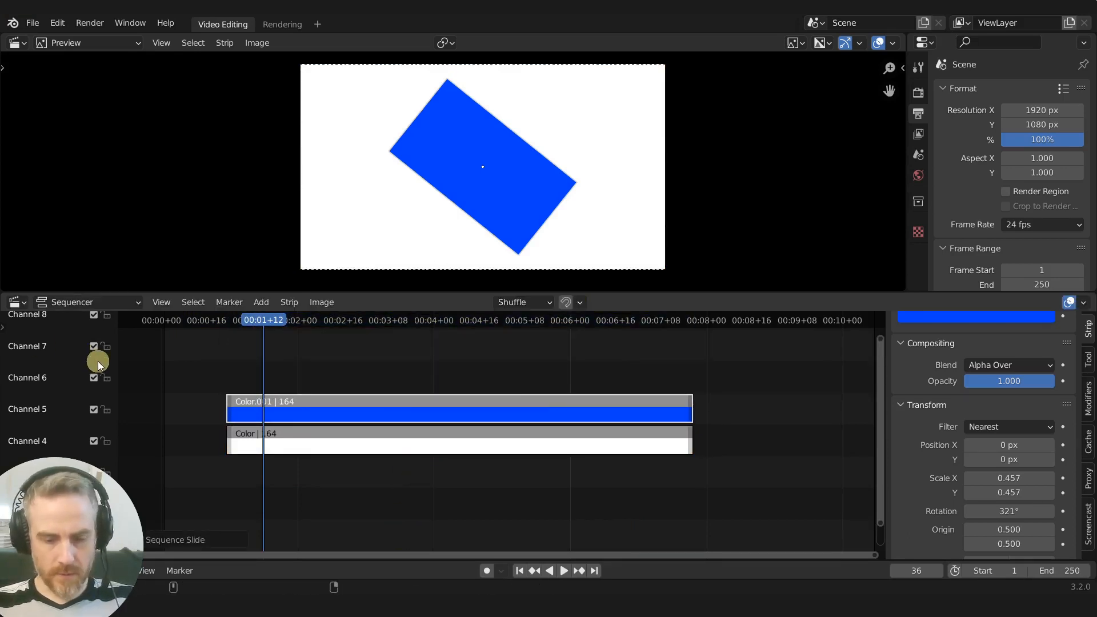
{"action": "left_click", "coordinate": [184, 377]}
{"action": "key", "text": "t"}
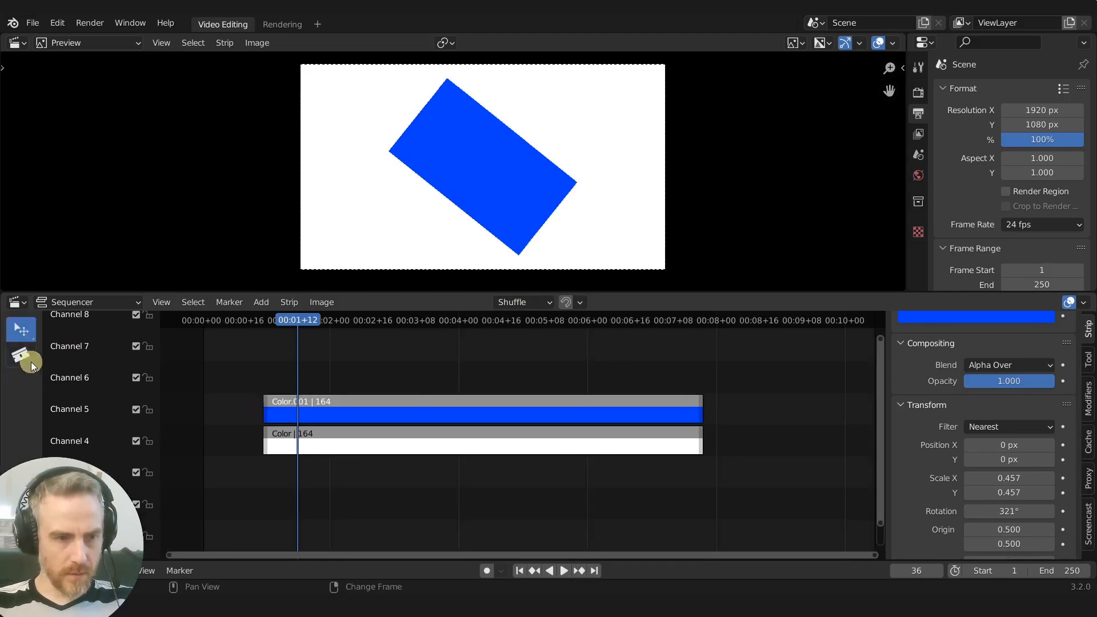
{"action": "key", "text": "t"}
{"action": "key", "text": "alt+Tab"}
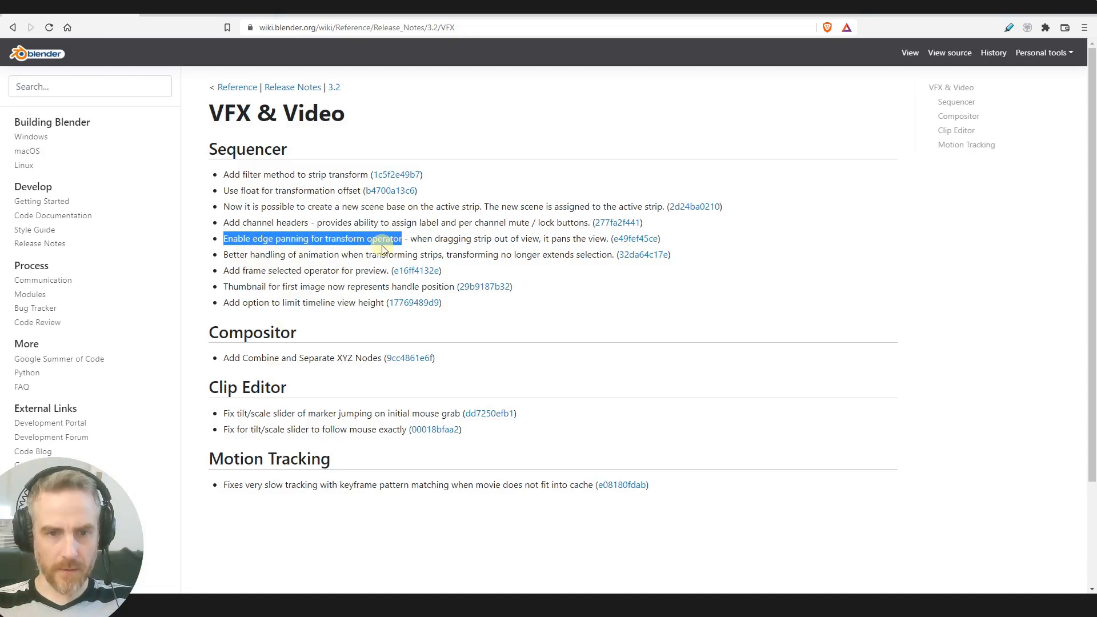
{"action": "key", "text": "alt+Tab"}
{"action": "left_click", "coordinate": [161, 303]}
{"action": "left_click", "coordinate": [210, 292]}
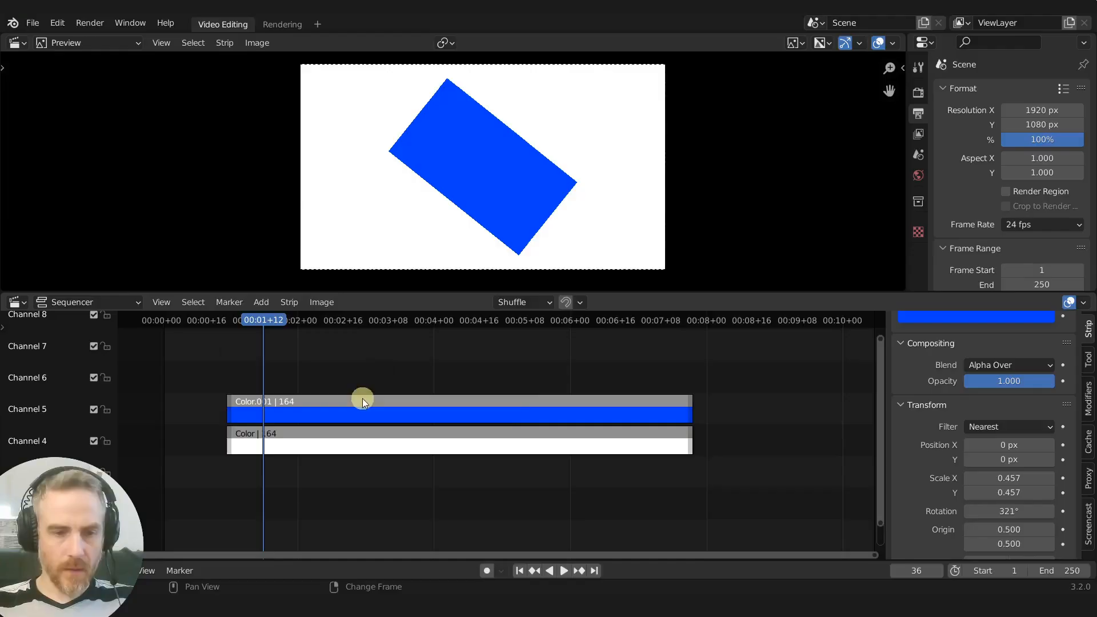
Select both color strips and slide them about 60 frames later, keeping them on channels 4 and 5.
{"action": "left_click_drag", "start_coordinate": [362, 397], "coordinate": [475, 423]}
{"action": "left_click_drag", "start_coordinate": [462, 382], "coordinate": [502, 461]}
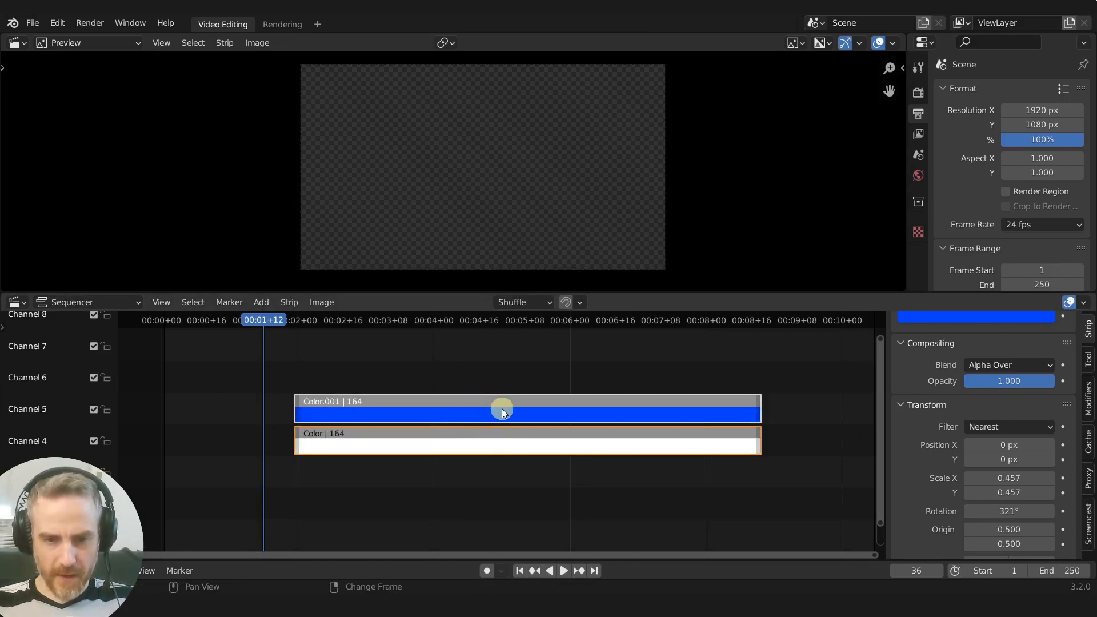
{"action": "mouse_move", "coordinate": [502, 409]}
{"action": "left_mouse_down"}
{"action": "mouse_move", "coordinate": [539, 409]}
{"action": "mouse_move", "coordinate": [517, 412]}
{"action": "left_mouse_up"}
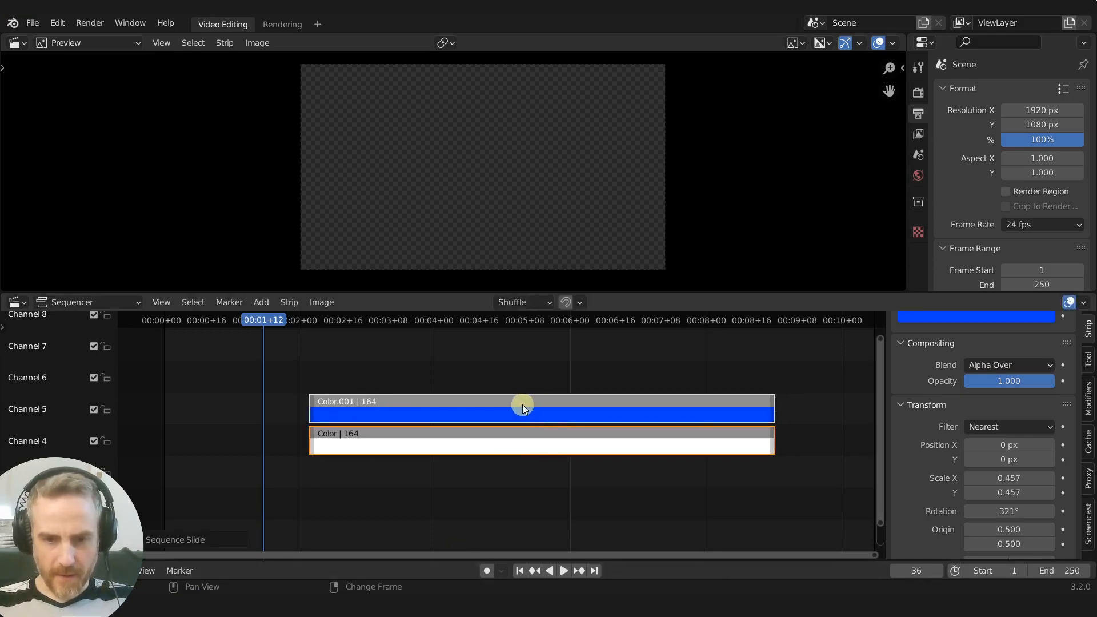
{"action": "mouse_move", "coordinate": [522, 404]}
{"action": "left_mouse_down"}
{"action": "mouse_move", "coordinate": [565, 400]}
{"action": "mouse_move", "coordinate": [482, 409]}
{"action": "mouse_move", "coordinate": [503, 410]}
{"action": "left_mouse_up"}
{"action": "middle_click_drag", "start_coordinate": [504, 410], "coordinate": [503, 443]}
{"action": "left_click_drag", "start_coordinate": [503, 444], "coordinate": [612, 422]}
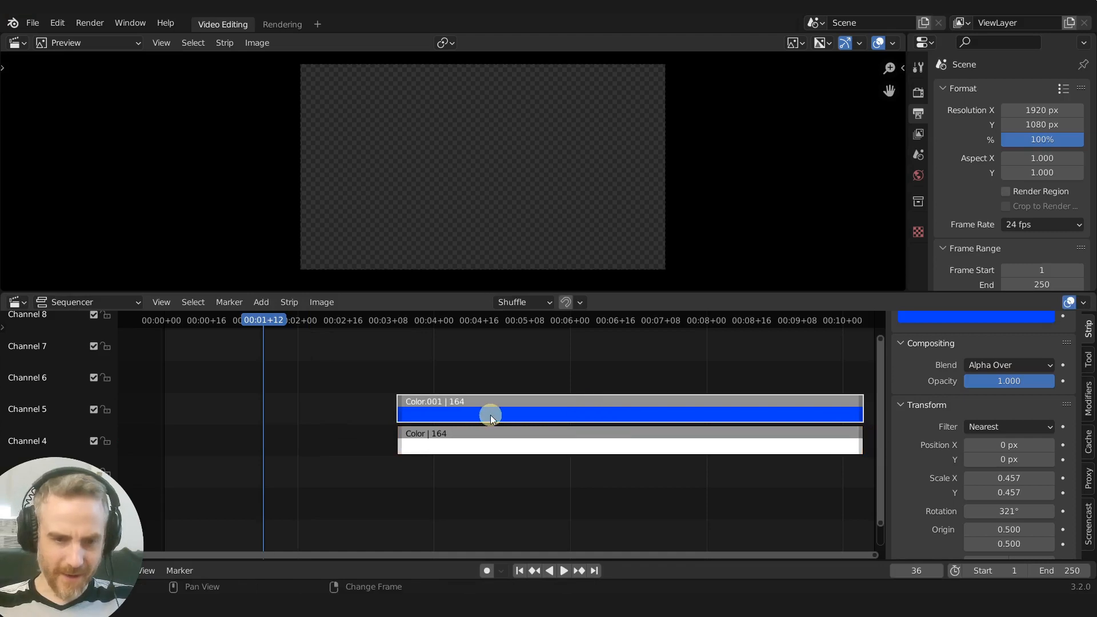
Reselect both strips and slide them about 6 frames earlier while shifting the timeline view.
{"action": "left_click", "coordinate": [537, 453]}
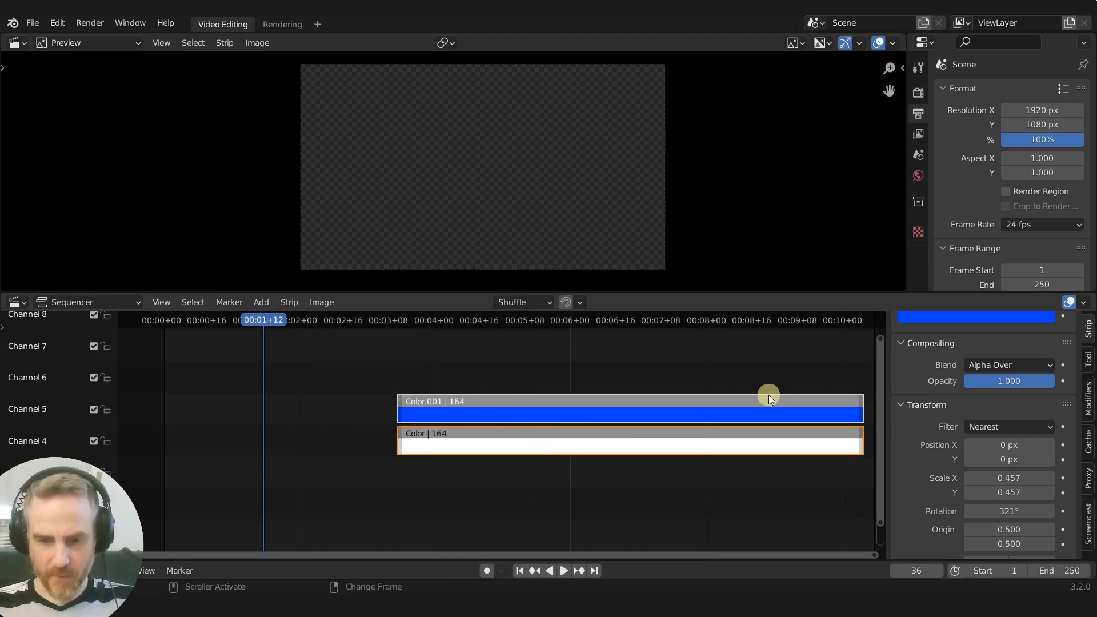
{"action": "mouse_move", "coordinate": [482, 417]}
{"action": "left_mouse_down"}
{"action": "mouse_move", "coordinate": [505, 407]}
{"action": "mouse_move", "coordinate": [394, 412]}
{"action": "mouse_move", "coordinate": [560, 410]}
{"action": "mouse_move", "coordinate": [494, 421]}
{"action": "left_mouse_up"}
{"action": "middle_click_drag", "start_coordinate": [574, 421], "coordinate": [437, 417]}
{"action": "left_click_drag", "start_coordinate": [436, 417], "coordinate": [340, 419]}
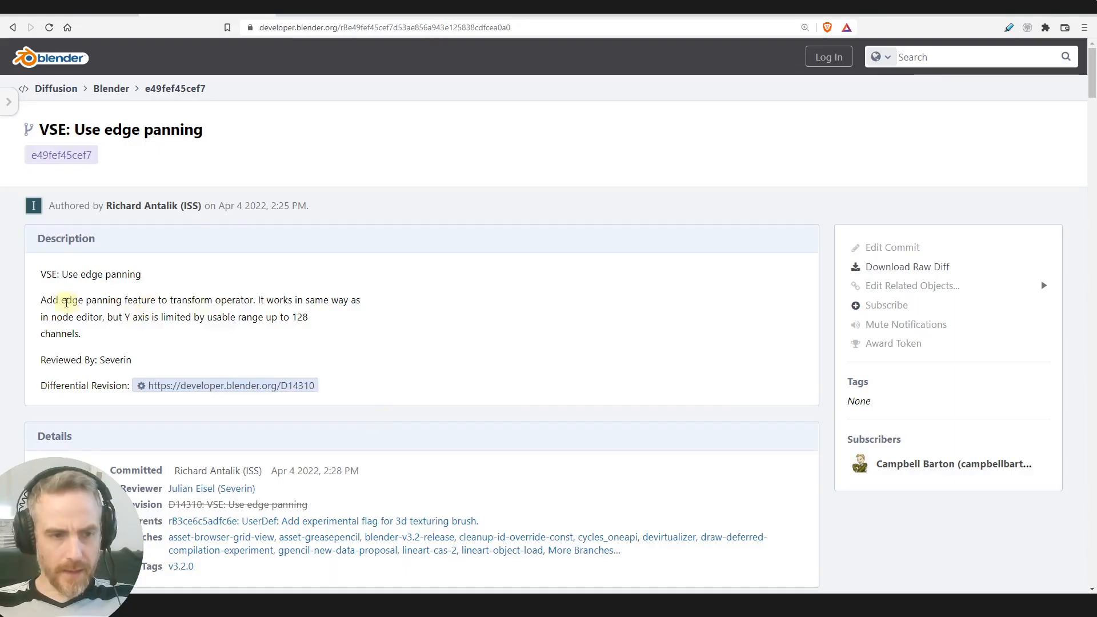
Highlight the edge panning description in the commit, switch to Blender and slide both strips 11 frames earlier.
{"action": "left_click_drag", "start_coordinate": [62, 301], "coordinate": [258, 304]}
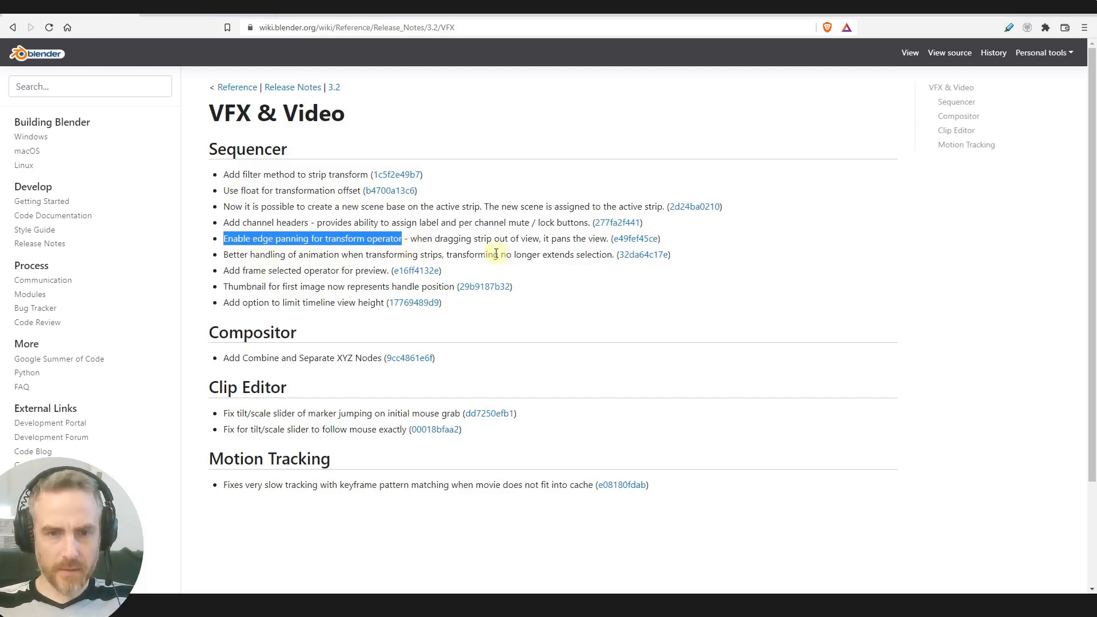
{"action": "key", "text": "alt+Tab"}
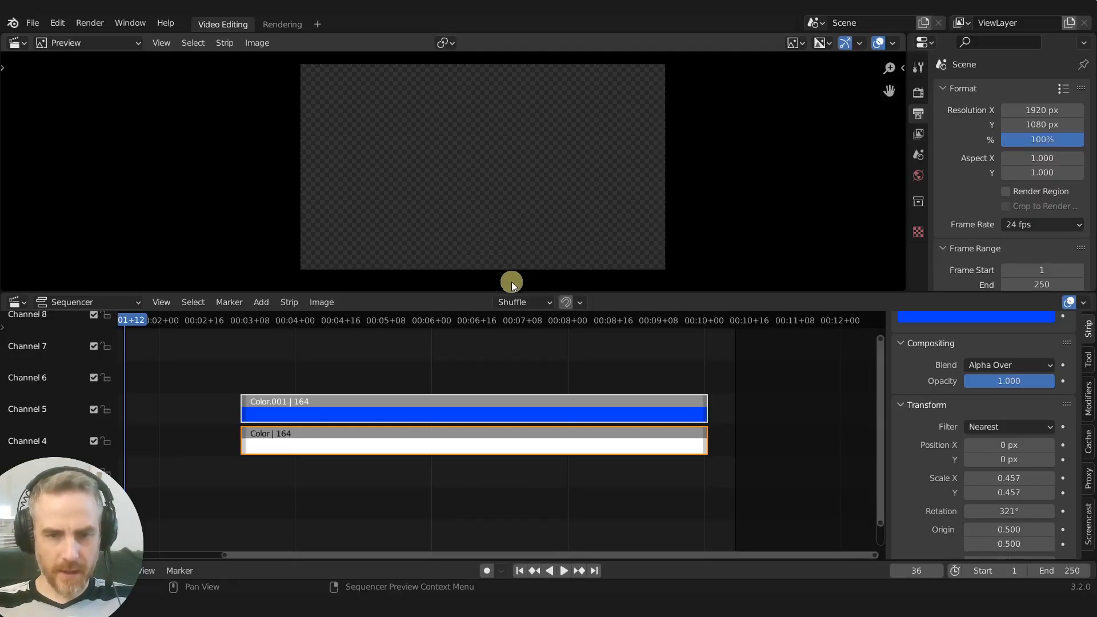
{"action": "key", "text": "g"}
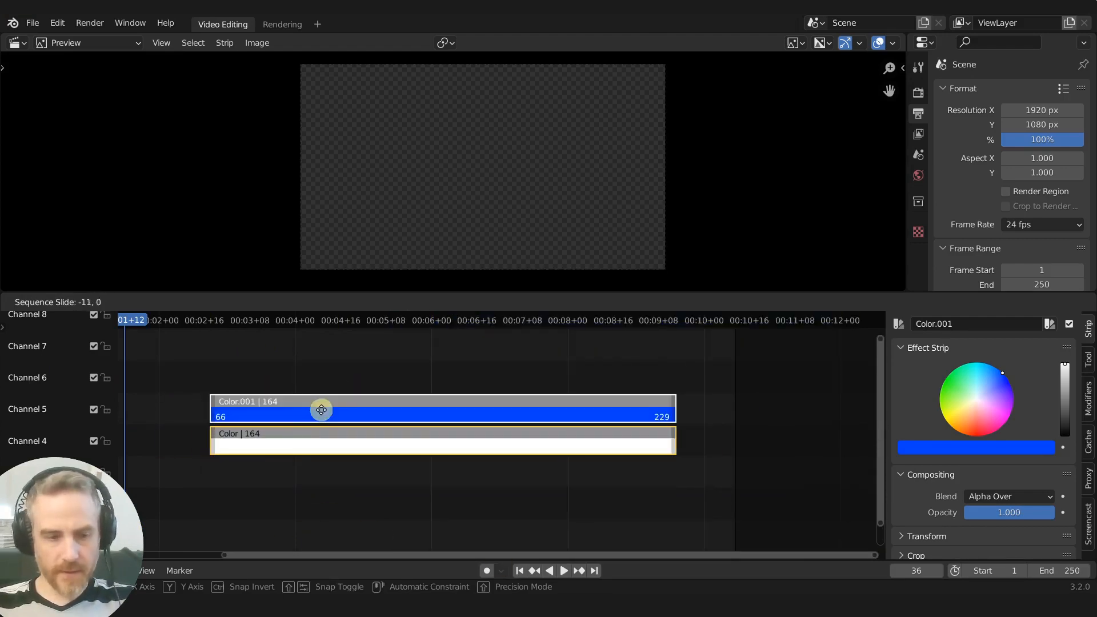
{"action": "left_click", "coordinate": [321, 409]}
Open the Blender Preferences and look through the categories for a related setting.
{"action": "left_click", "coordinate": [58, 23]}
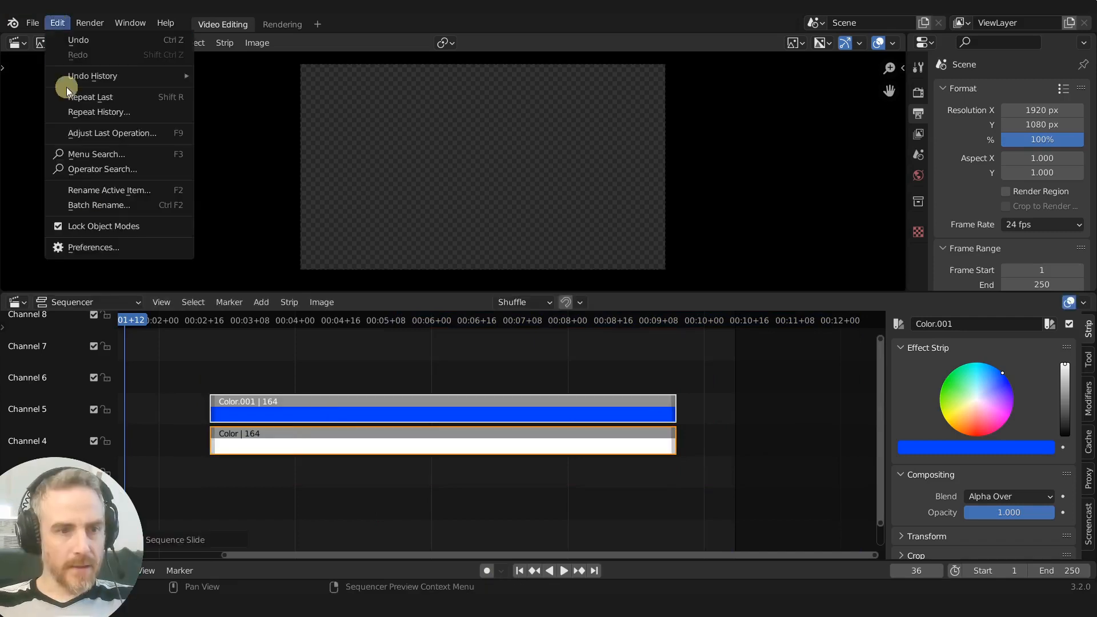
{"action": "left_click", "coordinate": [86, 247]}
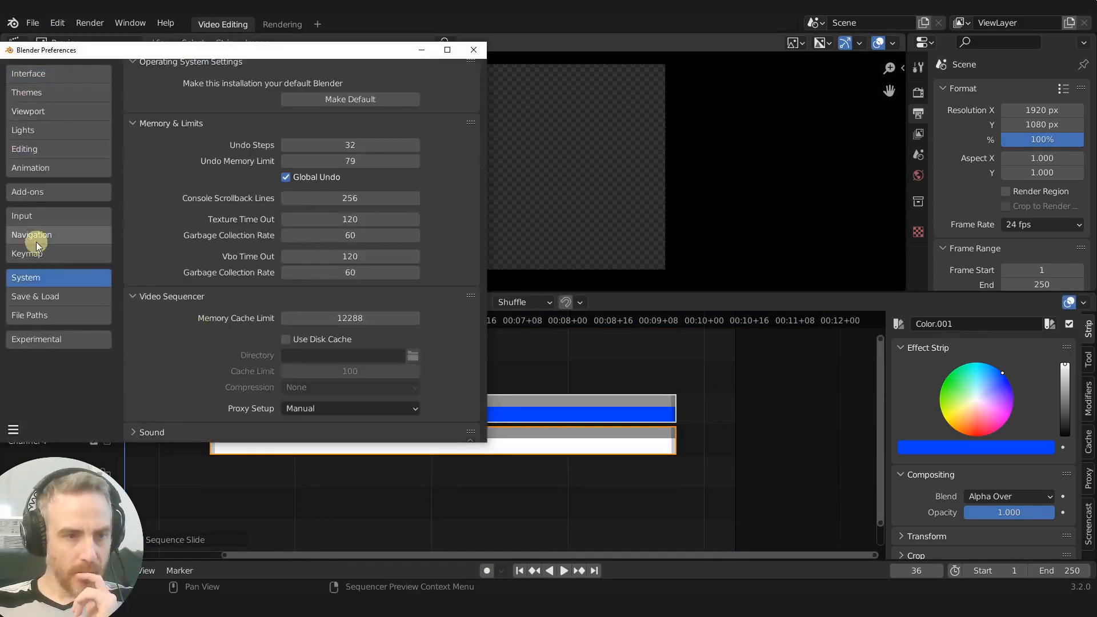
{"action": "left_click", "coordinate": [286, 302]}
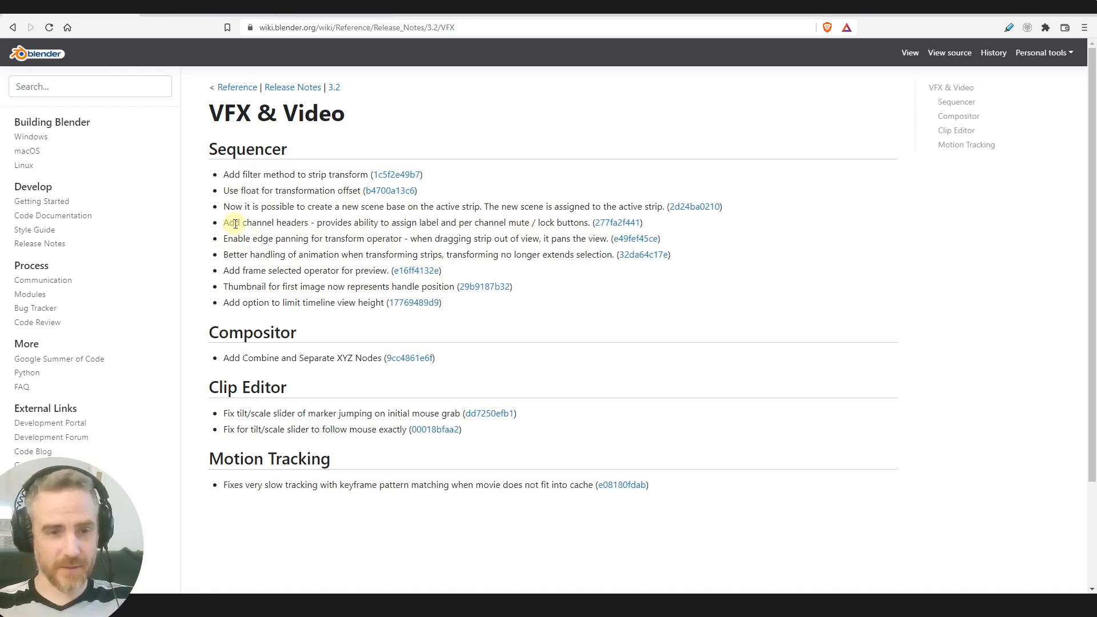
Return to the release notes, highlight the better animation handling entry and open commit 32da64c17e.
{"action": "left_click_drag", "start_coordinate": [244, 223], "coordinate": [252, 223]}
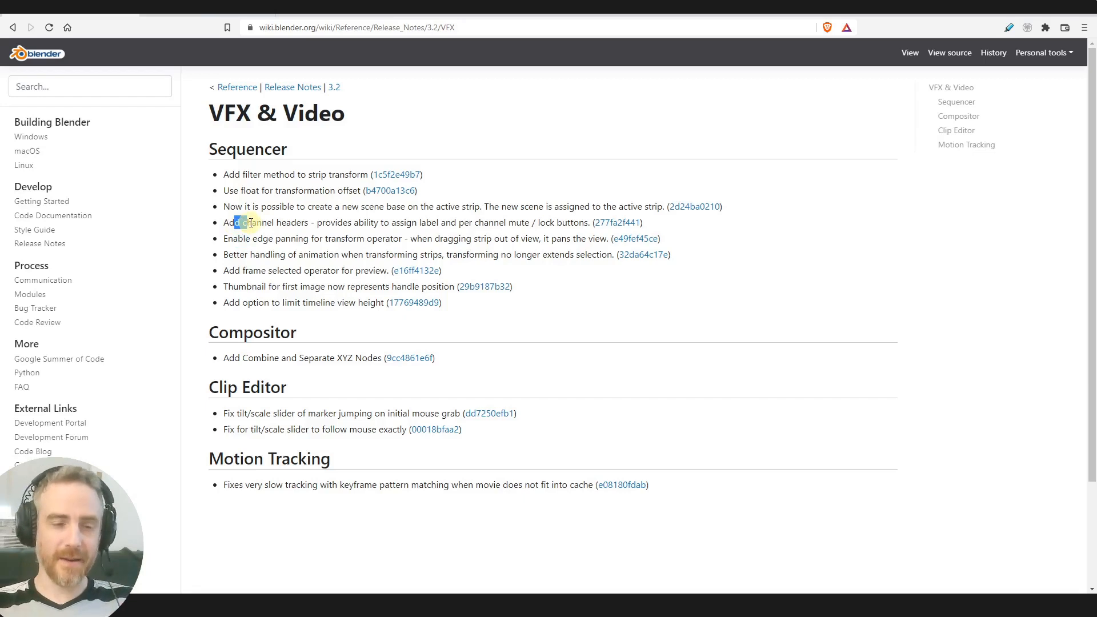
{"action": "left_click", "coordinate": [249, 239]}
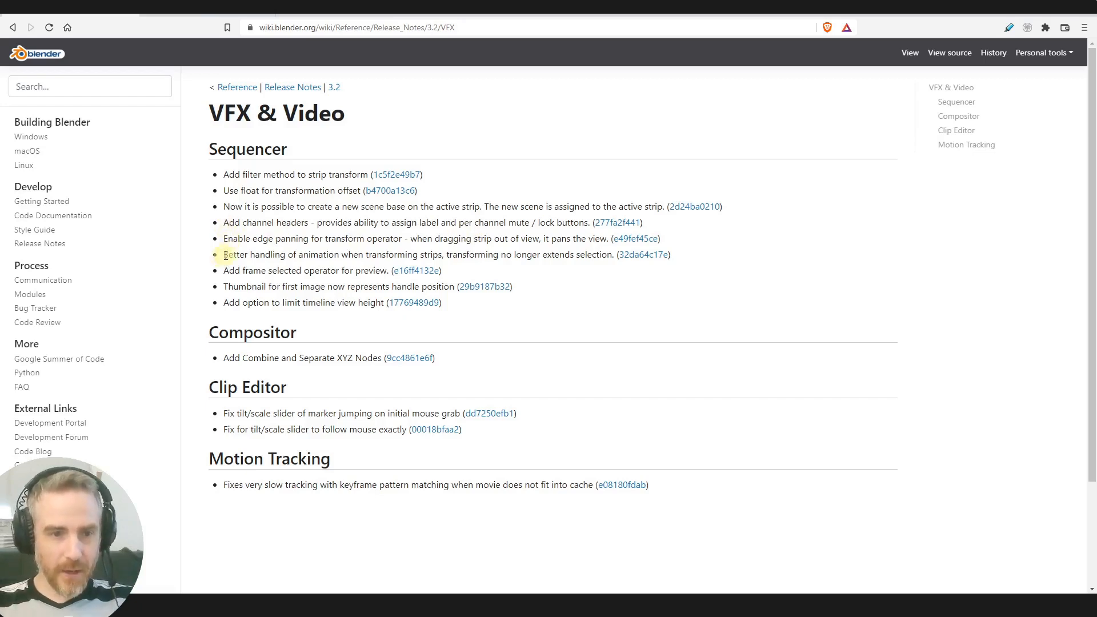
{"action": "left_click_drag", "start_coordinate": [224, 254], "coordinate": [448, 255]}
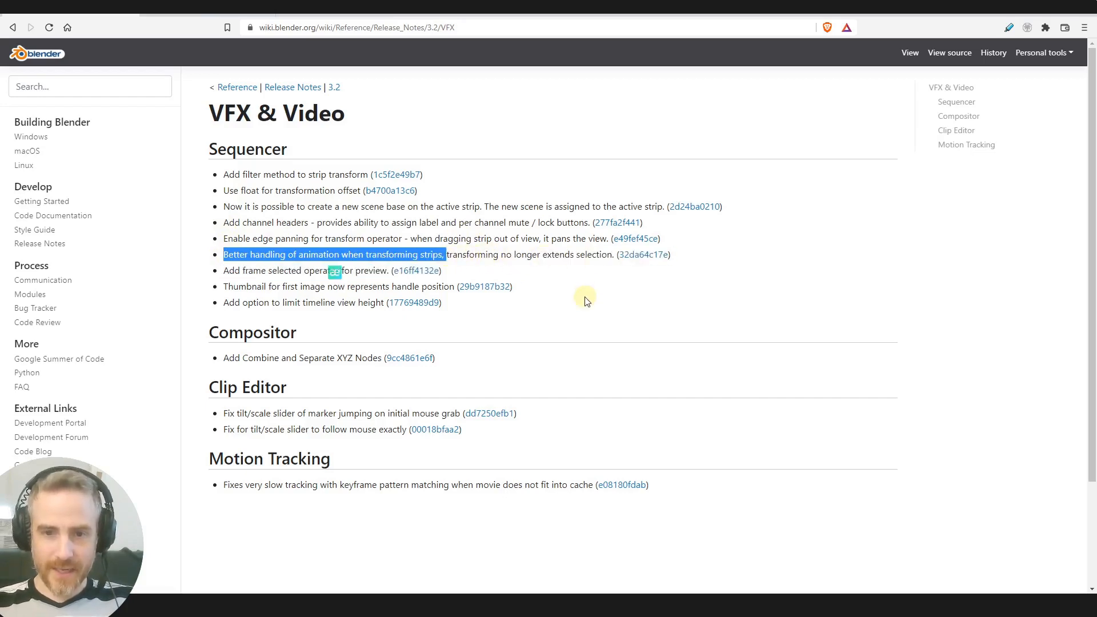
{"action": "left_click", "coordinate": [643, 255]}
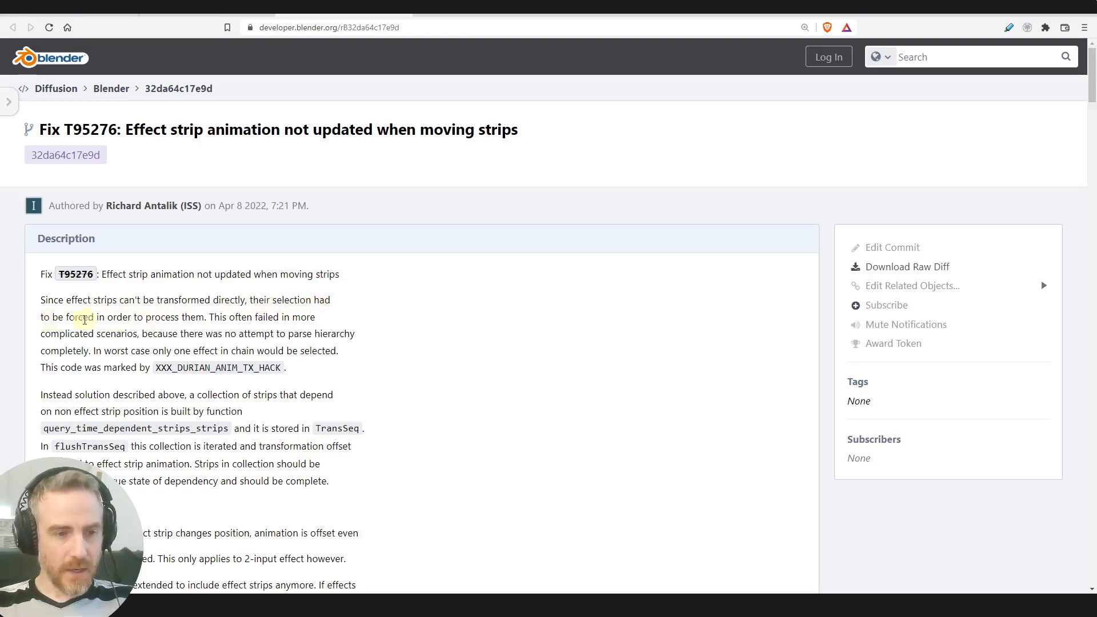
Highlight the functional changes heading and the note on 2-input effect strips in the commit description.
{"action": "scroll", "coordinate": [62, 280], "scroll_direction": "down", "scroll_amount": 4}
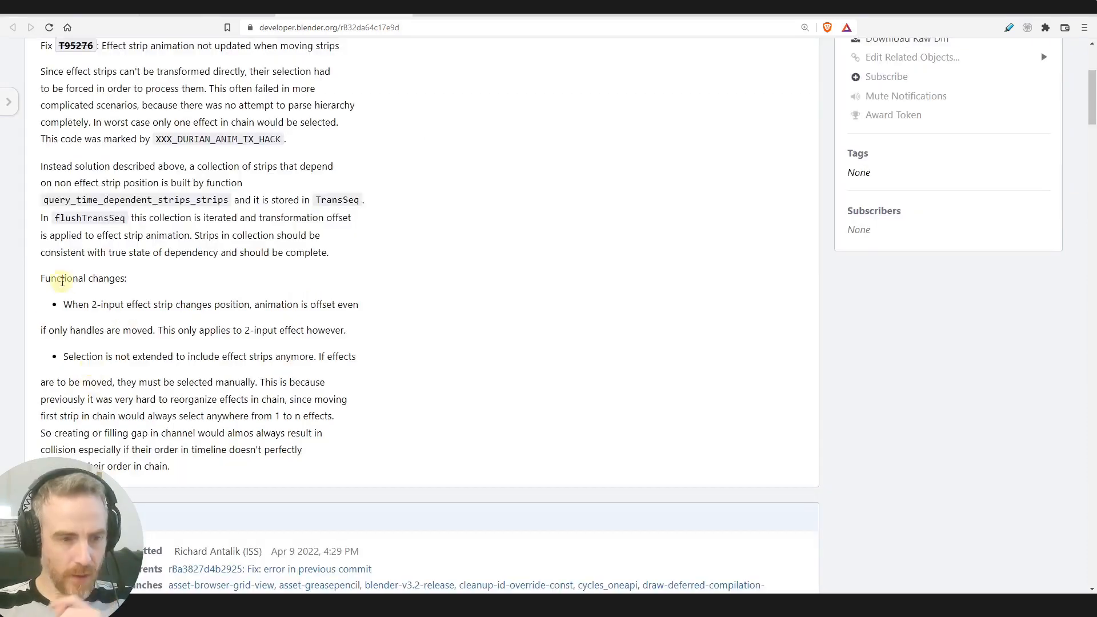
{"action": "left_click_drag", "start_coordinate": [42, 277], "coordinate": [117, 280]}
{"action": "left_click_drag", "start_coordinate": [63, 304], "coordinate": [362, 312]}
{"action": "left_click", "coordinate": [316, 319]}
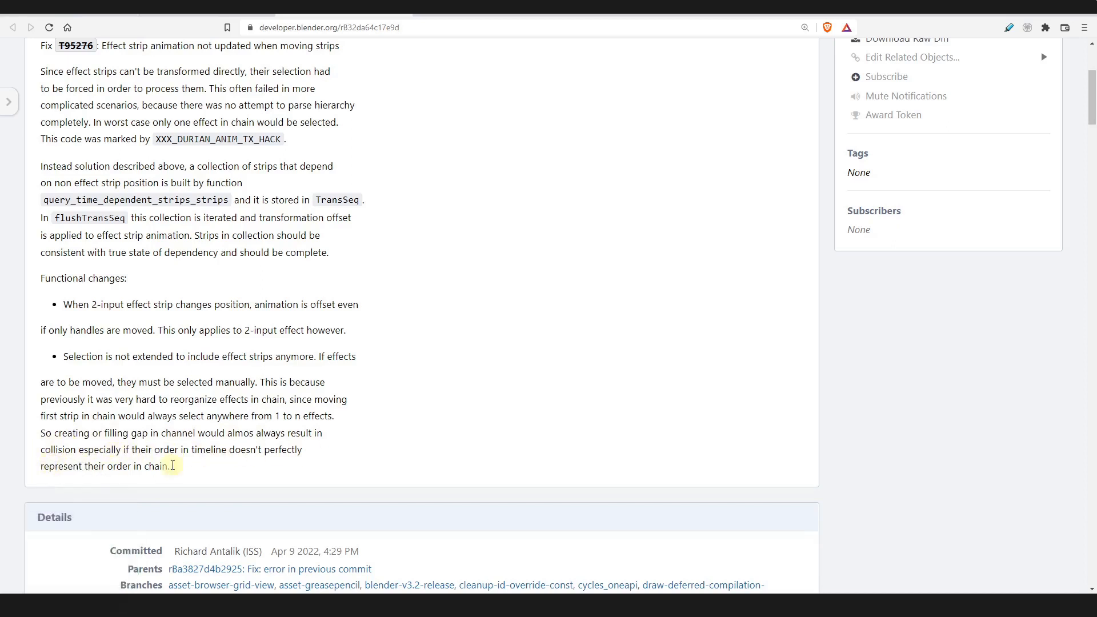
Read through the commit's description of effect strip animation and its functional changes.
{"action": "scroll", "coordinate": [289, 337], "scroll_direction": "up", "scroll_amount": 4}
{"action": "scroll", "coordinate": [283, 257], "scroll_direction": "down", "scroll_amount": 1}
{"action": "scroll", "coordinate": [278, 209], "scroll_direction": "up", "scroll_amount": 1}
{"action": "scroll", "coordinate": [339, 221], "scroll_direction": "down", "scroll_amount": 6}
{"action": "scroll", "coordinate": [269, 228], "scroll_direction": "up", "scroll_amount": 2}
{"action": "scroll", "coordinate": [269, 240], "scroll_direction": "down", "scroll_amount": 4}
{"action": "scroll", "coordinate": [268, 239], "scroll_direction": "up", "scroll_amount": 8}
{"action": "scroll", "coordinate": [262, 309], "scroll_direction": "down", "scroll_amount": 2}
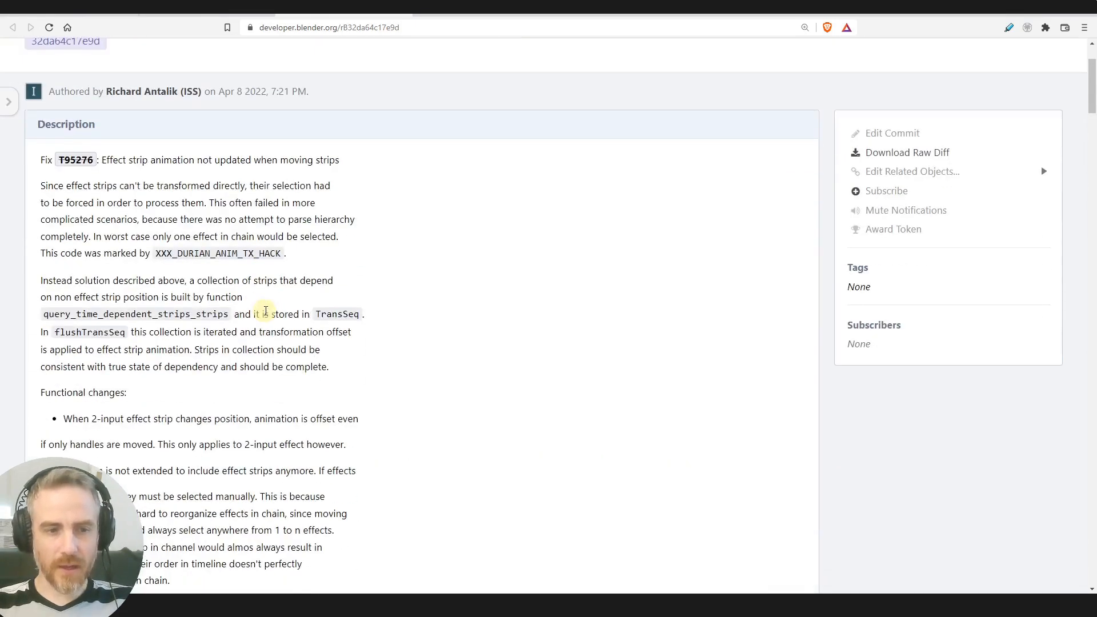
{"action": "scroll", "coordinate": [266, 311], "scroll_direction": "down", "scroll_amount": 1}
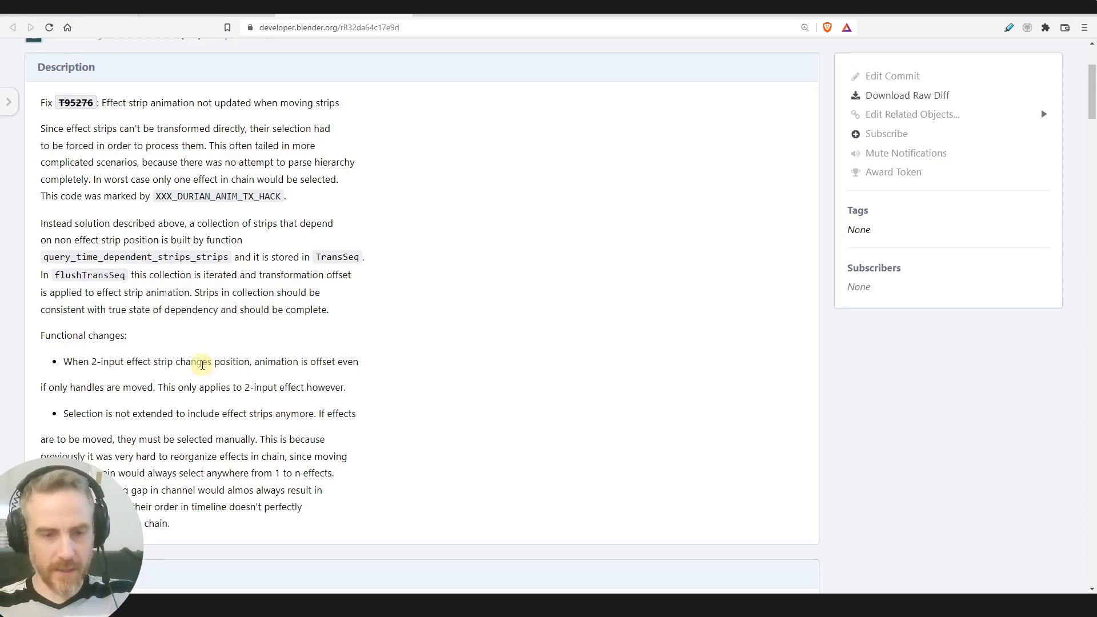
Switch to Blender, go to the strips' start, select the blue Color.001 strip and clear its scale and rotation.
{"action": "key", "text": "alt+Tab"}
{"action": "left_click_drag", "start_coordinate": [277, 314], "coordinate": [238, 347]}
{"action": "key", "text": "Page_Down"}
{"action": "left_click", "coordinate": [290, 414]}
{"action": "key", "text": "alt+s"}
{"action": "key", "text": "alt+r"}
Keyframe Color.001's Position X at 0 px at the strip's start and at 1956.502 px on frame 76.
{"action": "left_click", "coordinate": [926, 536]}
{"action": "scroll", "coordinate": [971, 485], "scroll_direction": "down", "scroll_amount": 5}
{"action": "key", "text": "i"}
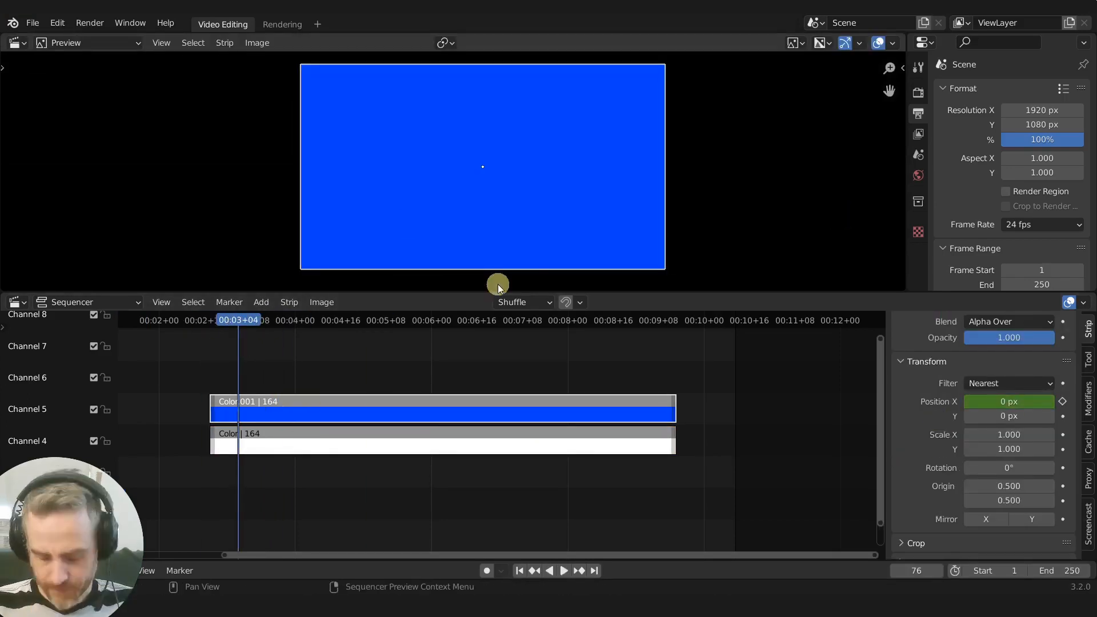
{"action": "left_click_drag", "start_coordinate": [1003, 402], "coordinate": [1022, 411]}
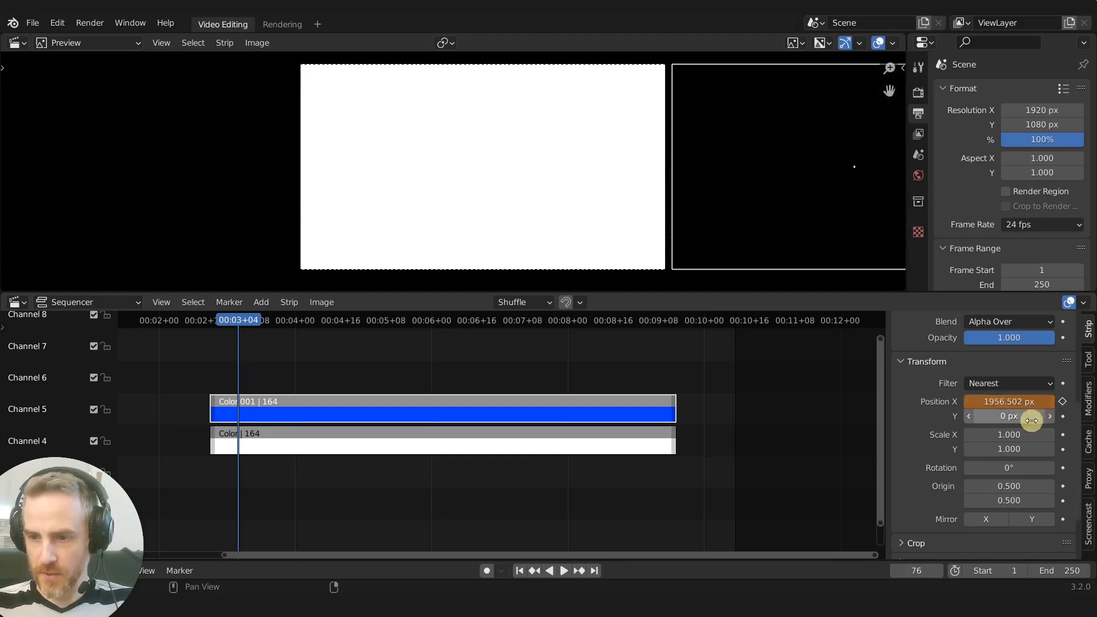
{"action": "left_click", "coordinate": [1062, 401]}
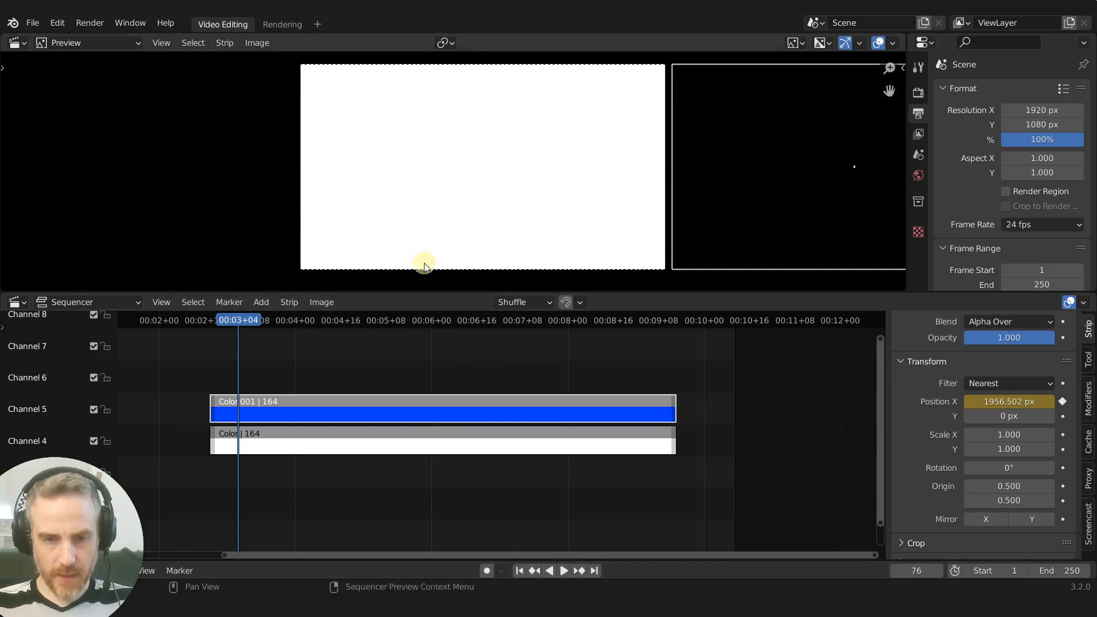
Play back and scrub the Position X animation, ending with the playhead on frame 76.
{"action": "key", "text": "Down"}
{"action": "key", "text": "space"}
{"action": "key", "text": "space"}
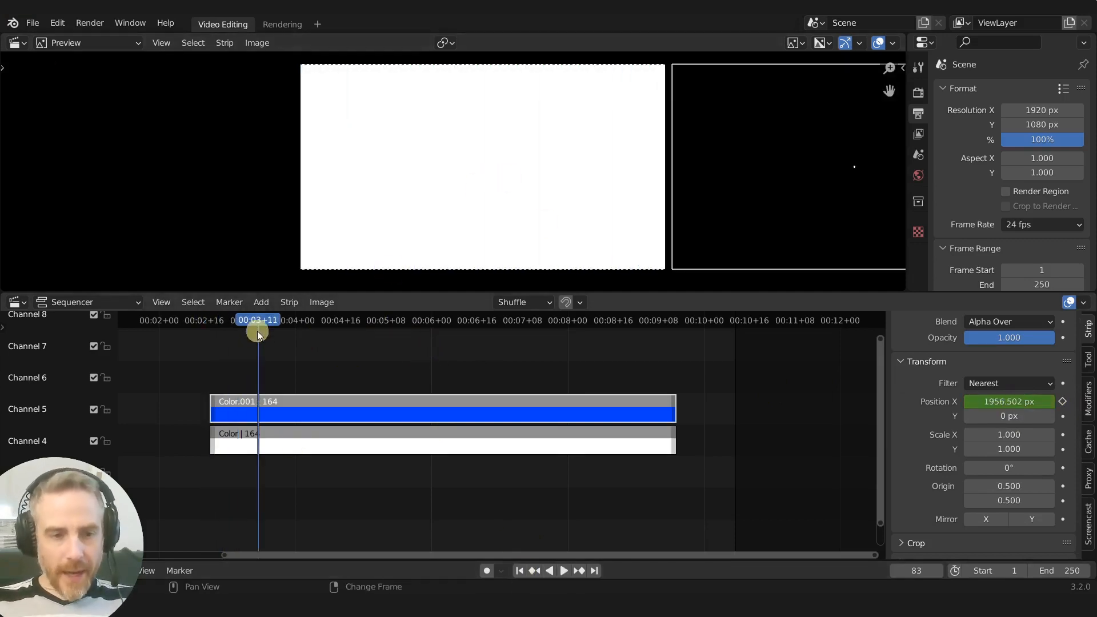
{"action": "left_click_drag", "start_coordinate": [258, 319], "coordinate": [239, 320]}
{"action": "left_click", "coordinate": [673, 410]}
{"action": "key", "text": "shift+s"}
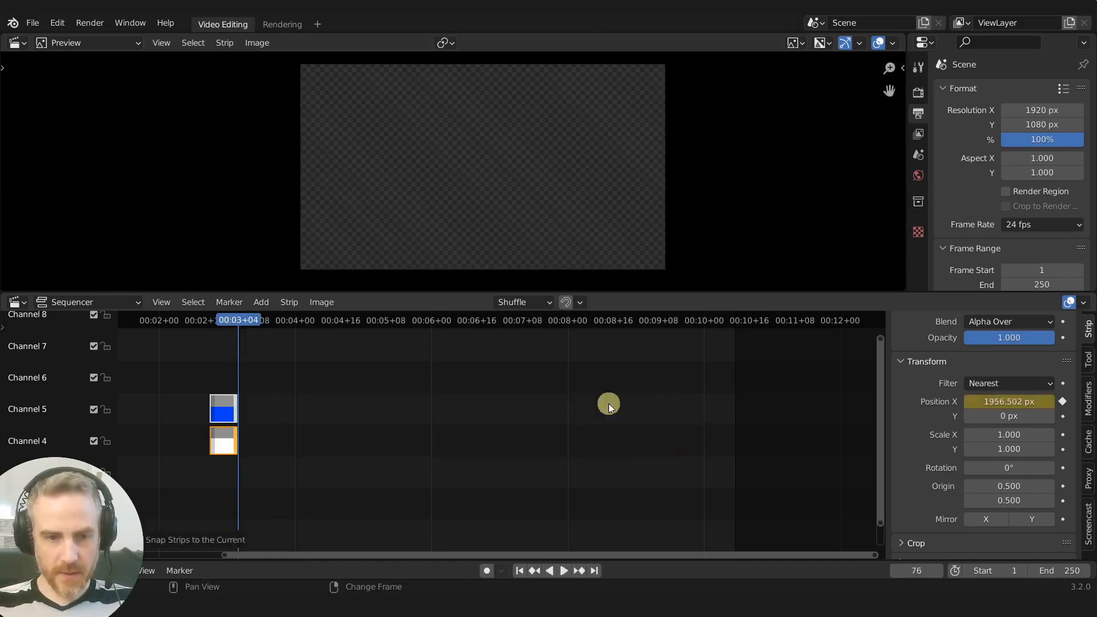
{"action": "left_click_drag", "start_coordinate": [240, 430], "coordinate": [675, 403]}
Trim only the blue Color.001 strip's end to frame 76 and scrub through its animation.
{"action": "left_click", "coordinate": [676, 404]}
{"action": "key", "text": "shift+s"}
{"action": "middle_click_drag", "start_coordinate": [307, 416], "coordinate": [502, 427]}
{"action": "middle_click_drag", "start_coordinate": [465, 430], "coordinate": [571, 432], "text": "ctrl"}
{"action": "middle_click_drag", "start_coordinate": [398, 430], "coordinate": [487, 434]}
{"action": "left_click_drag", "start_coordinate": [342, 345], "coordinate": [355, 387]}
{"action": "left_click_drag", "start_coordinate": [362, 322], "coordinate": [412, 332]}
Try extending the Color.001 strip's end to frame 100 and play back its animation.
{"action": "left_click_drag", "start_coordinate": [429, 409], "coordinate": [732, 412]}
{"action": "left_click_drag", "start_coordinate": [418, 317], "coordinate": [355, 341]}
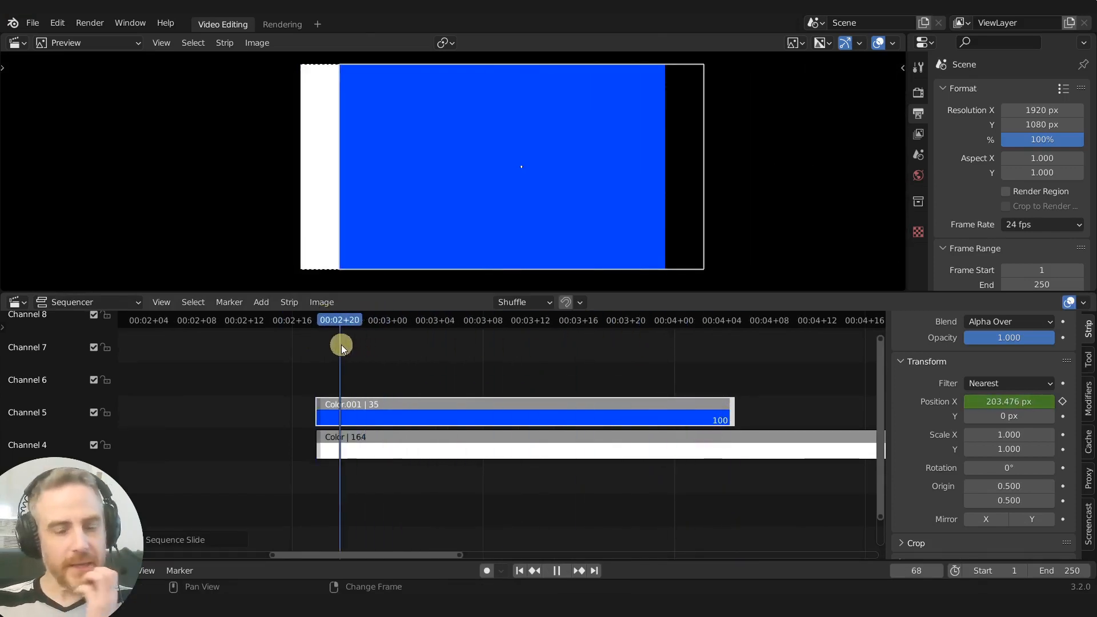
{"action": "key", "text": "space"}
{"action": "left_click", "coordinate": [324, 353]}
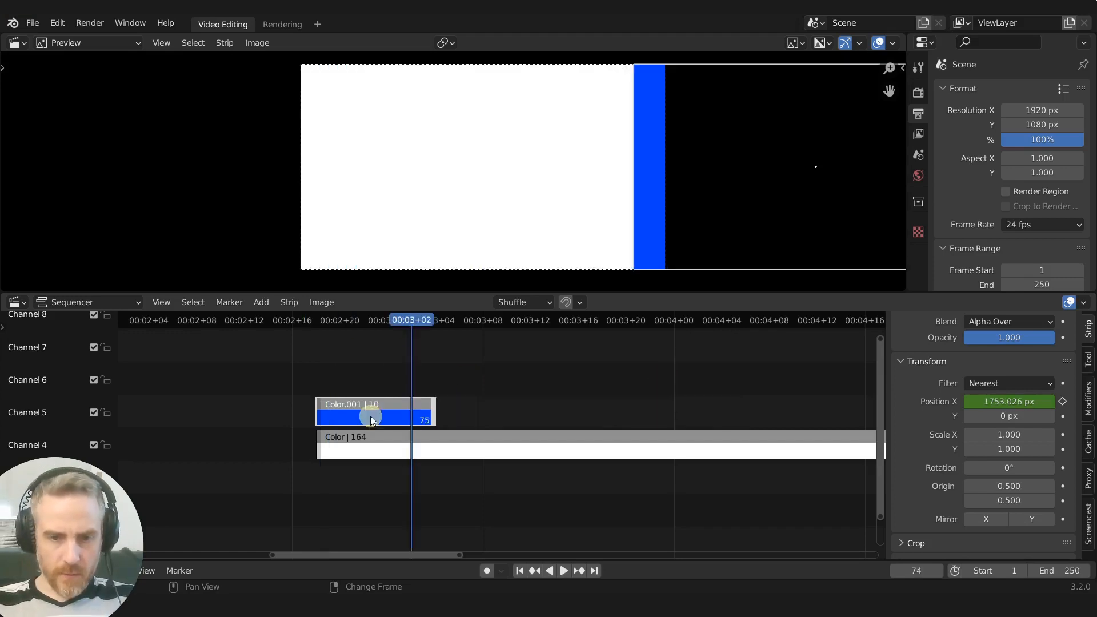
Group the 10-frame Color.001 strip into a meta strip and extend the meta strip's end to frame 107.
{"action": "left_click", "coordinate": [369, 416]}
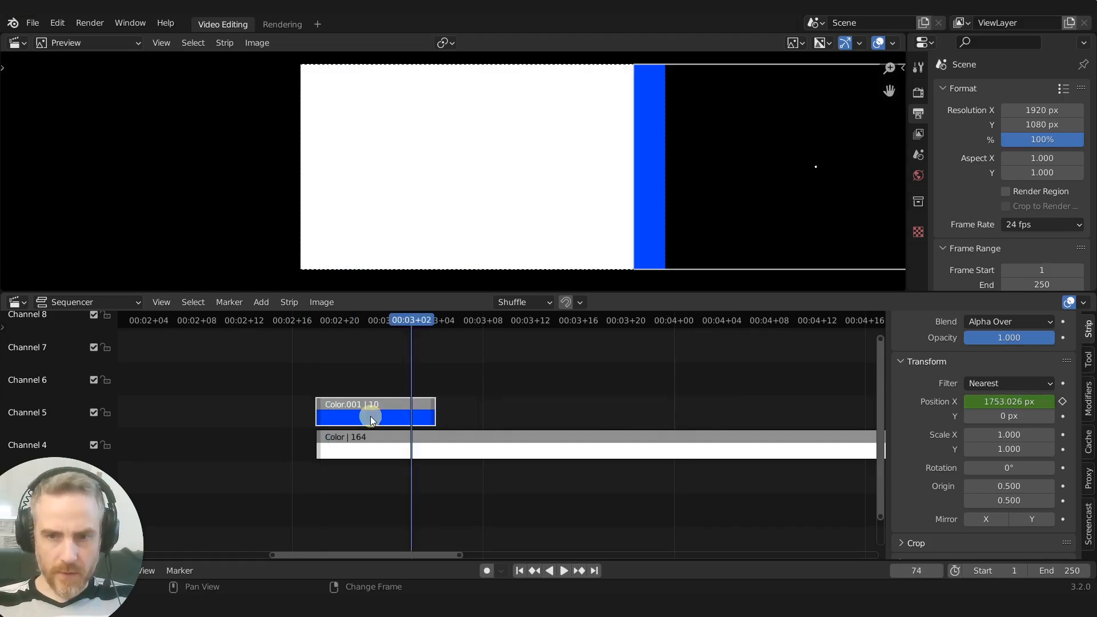
{"action": "mouse_move", "coordinate": [412, 318]}
{"action": "left_mouse_down"}
{"action": "mouse_move", "coordinate": [431, 318]}
{"action": "mouse_move", "coordinate": [405, 321]}
{"action": "left_mouse_up"}
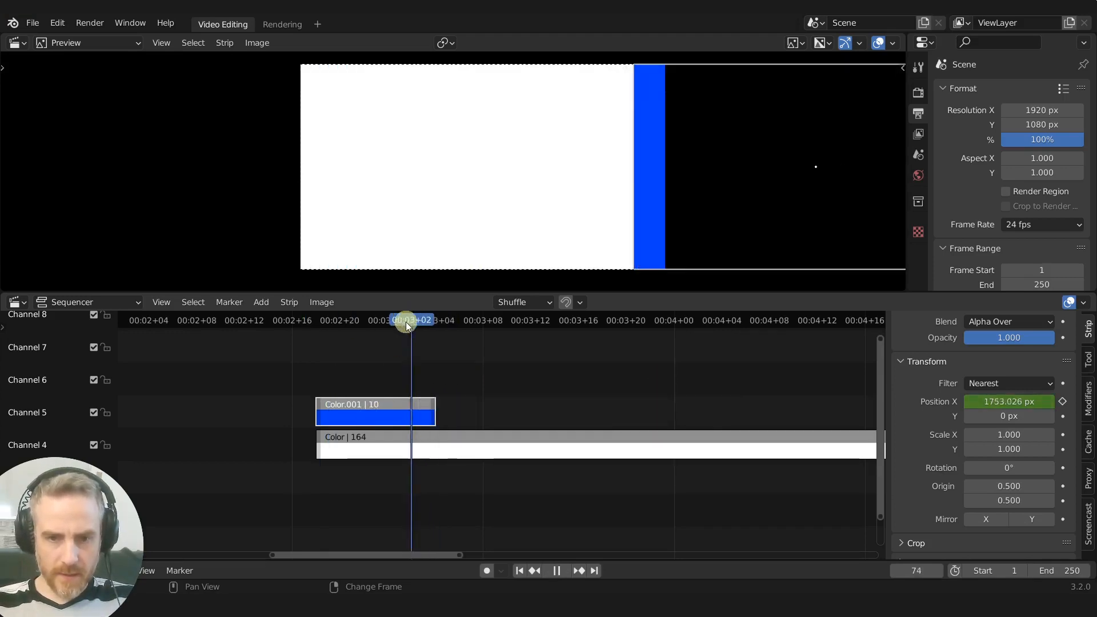
{"action": "key", "text": "ctrl+g"}
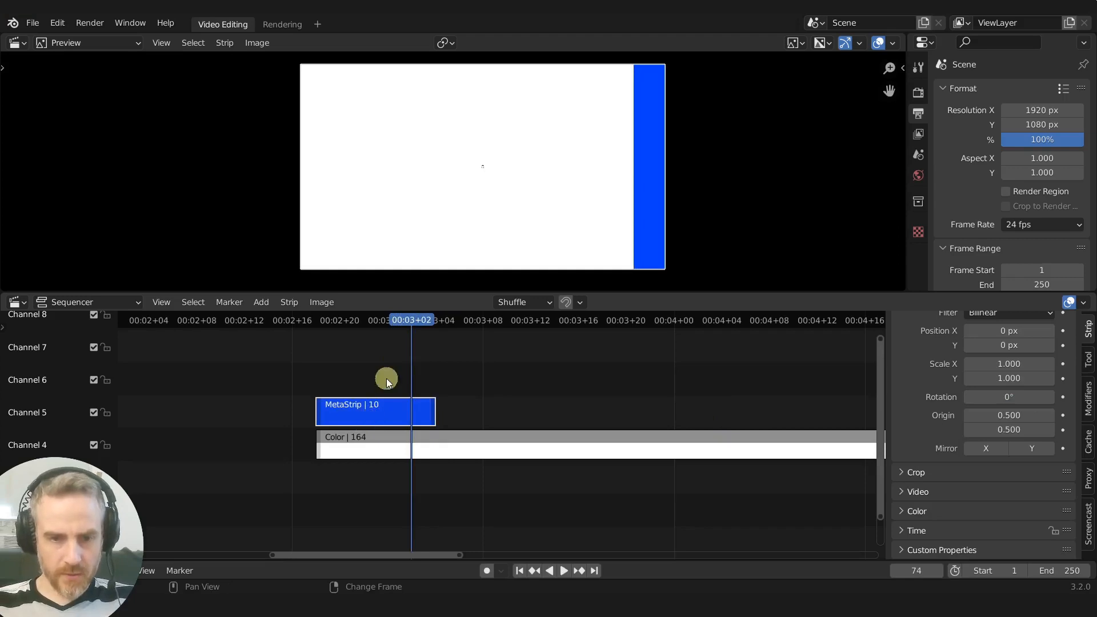
{"action": "left_click_drag", "start_coordinate": [430, 411], "coordinate": [817, 400]}
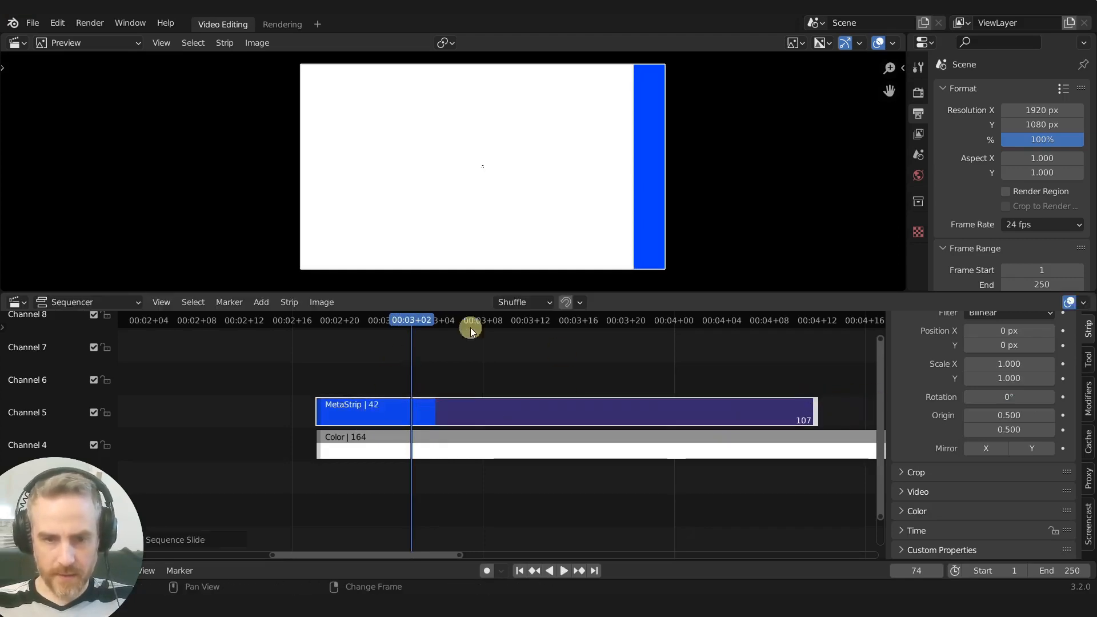
Play back and scrub the extended meta strip from before its start to check the animation.
{"action": "left_click", "coordinate": [294, 324]}
{"action": "key", "text": "space"}
{"action": "left_click_drag", "start_coordinate": [293, 324], "coordinate": [392, 352]}
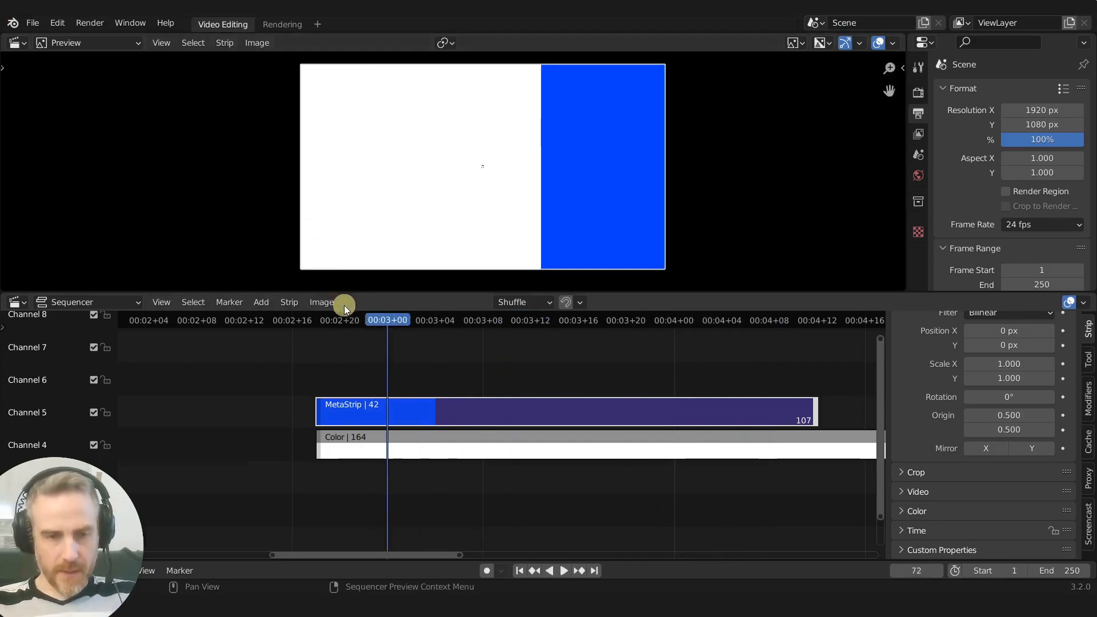
Switch to the browser, highlight "Add frame selected operator for preview" in the release notes and open its commit e16ff4132e.
{"action": "key", "text": "alt+Tab"}
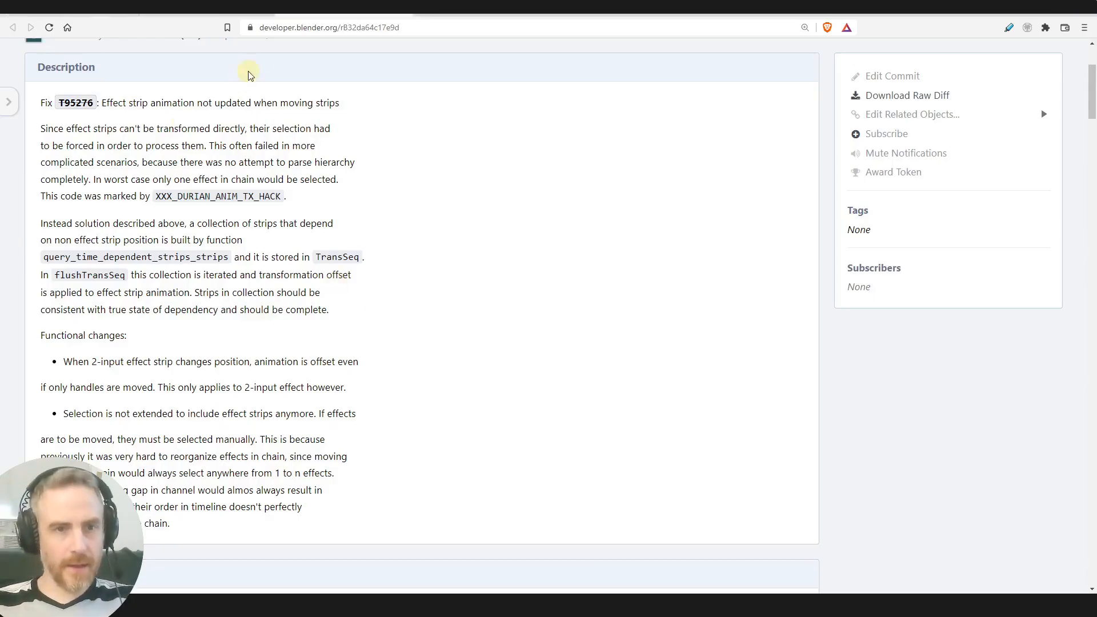
{"action": "scroll", "coordinate": [234, 274], "scroll_direction": "down", "scroll_amount": 1}
{"action": "scroll", "coordinate": [235, 274], "scroll_direction": "up", "scroll_amount": 2}
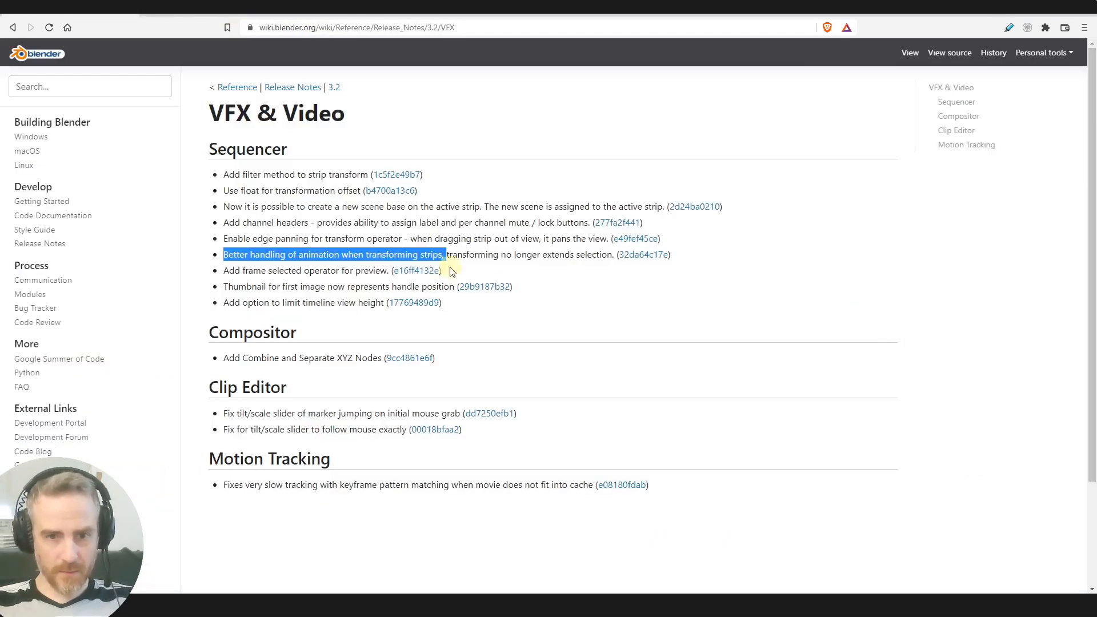
{"action": "left_click", "coordinate": [521, 255]}
{"action": "left_click_drag", "start_coordinate": [225, 274], "coordinate": [387, 273]}
{"action": "left_click", "coordinate": [428, 272]}
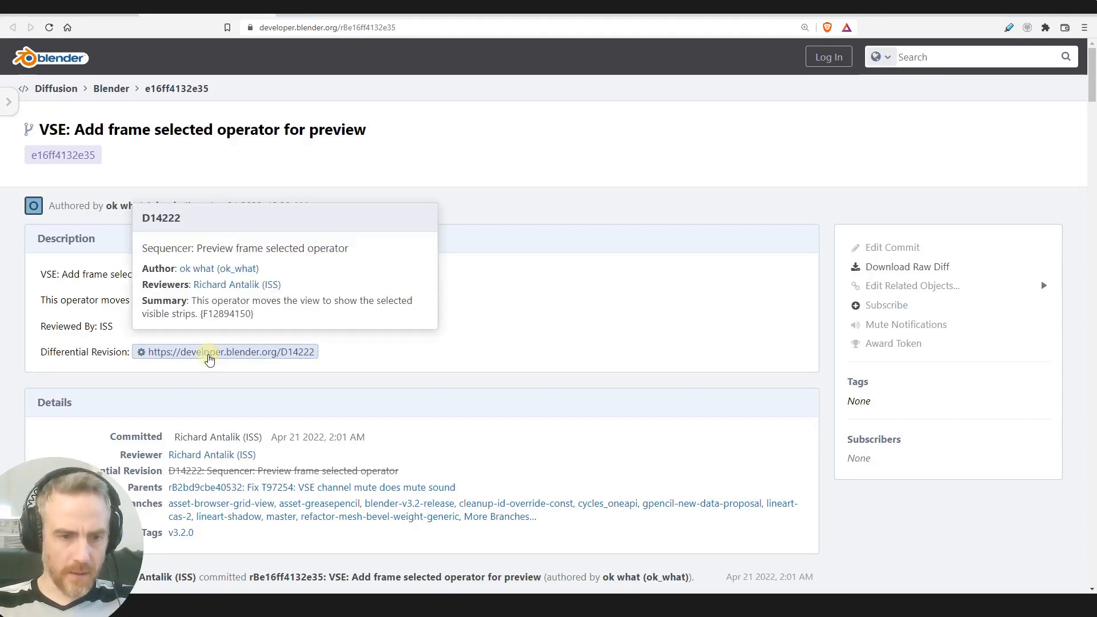
Open the linked differential revision D14222 and play its demo video of the preview's frame selected operator.
{"action": "left_click", "coordinate": [300, 13]}
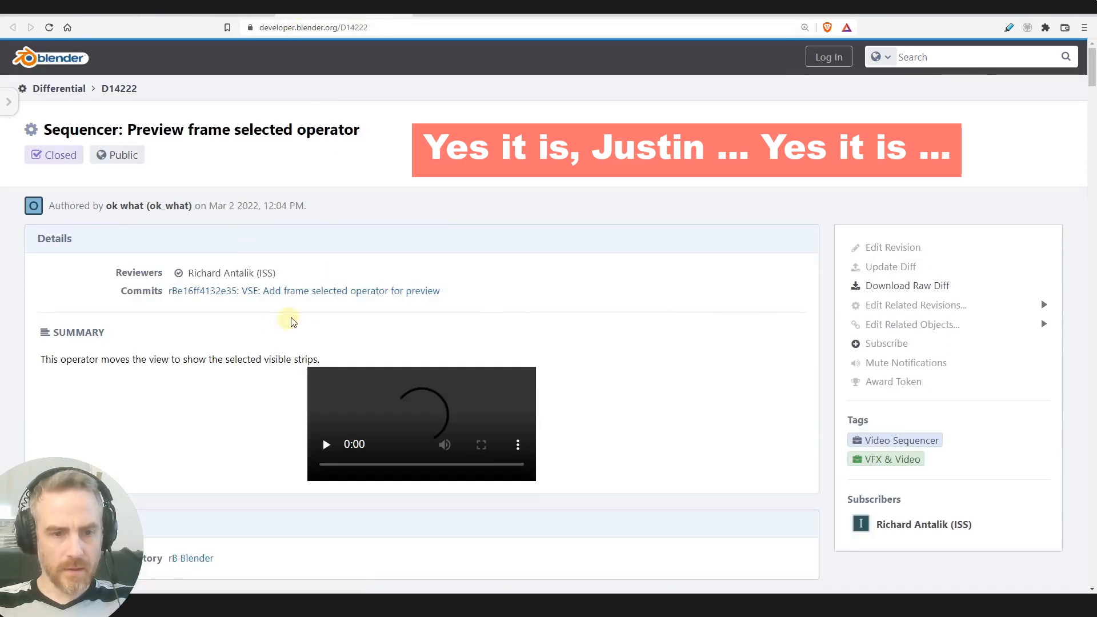
{"action": "left_click", "coordinate": [369, 465]}
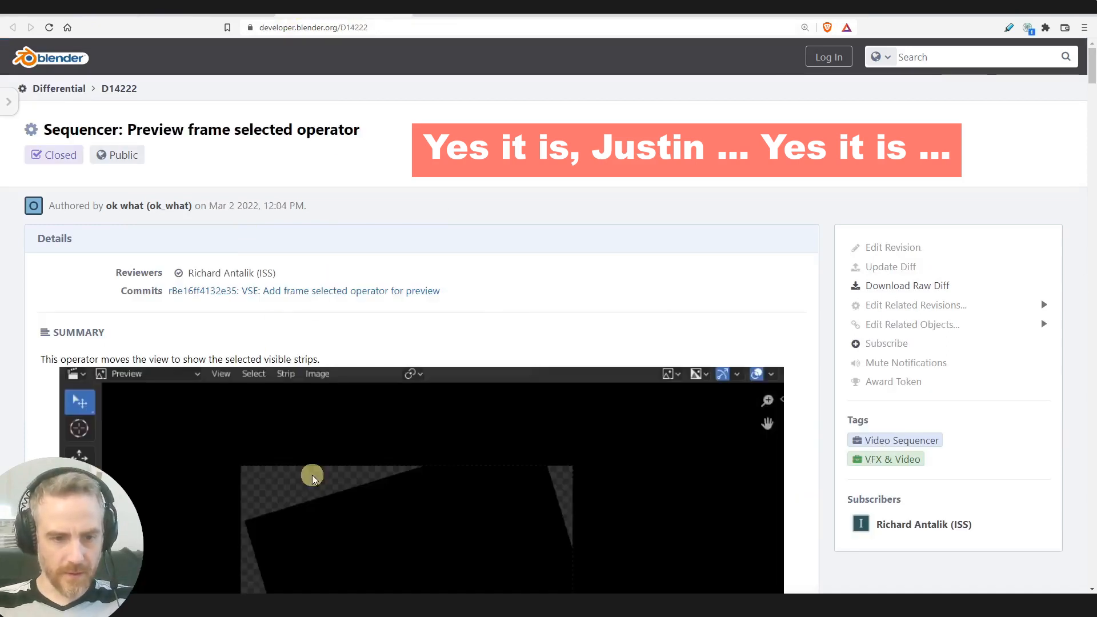
{"action": "scroll", "coordinate": [328, 431], "scroll_direction": "down", "scroll_amount": 6}
{"action": "scroll", "coordinate": [251, 465], "scroll_direction": "down", "scroll_amount": 4}
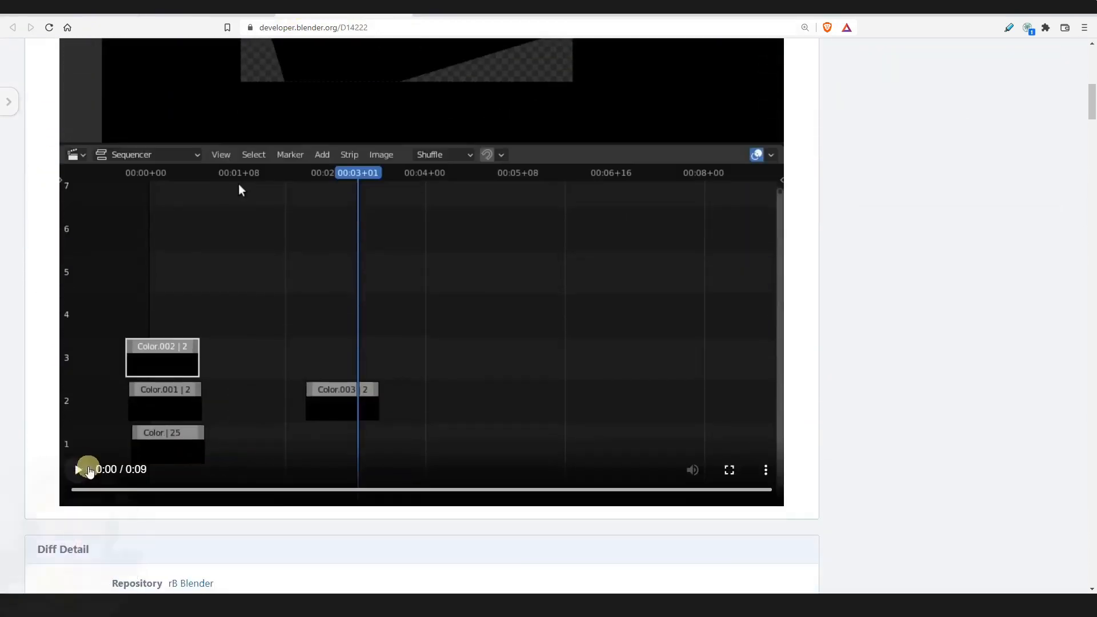
{"action": "left_click", "coordinate": [80, 472]}
Watch the D14222 demo video, comparing the preview framing with the strips selected in the sequencer below it.
{"action": "scroll", "coordinate": [409, 290], "scroll_direction": "up", "scroll_amount": 3}
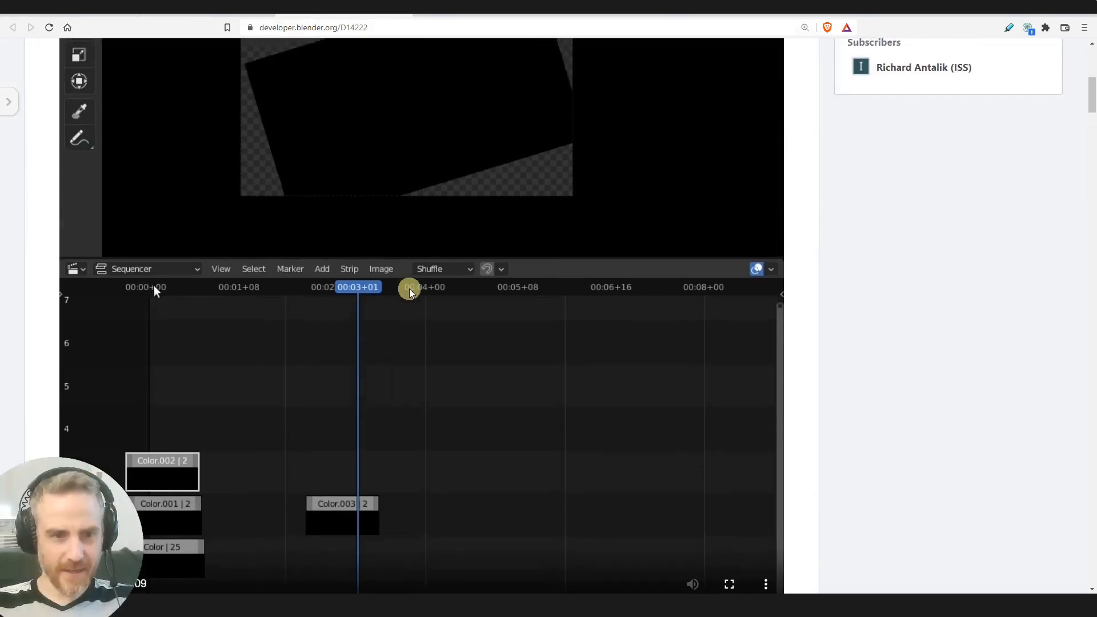
{"action": "scroll", "coordinate": [409, 289], "scroll_direction": "down", "scroll_amount": 1}
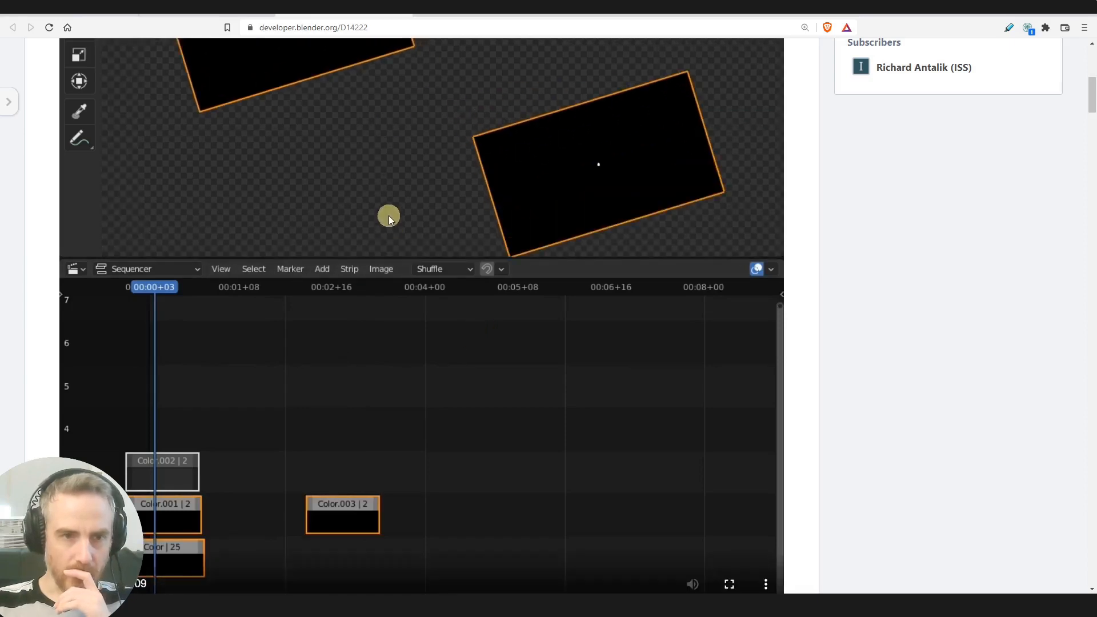
{"action": "scroll", "coordinate": [389, 217], "scroll_direction": "up", "scroll_amount": 3}
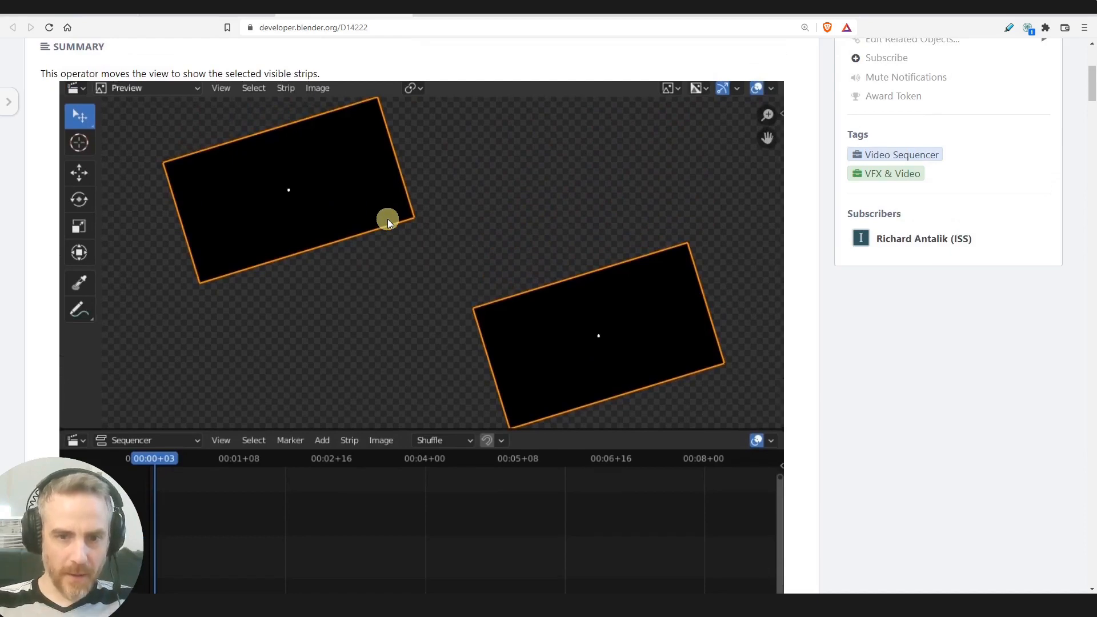
{"action": "scroll", "coordinate": [383, 263], "scroll_direction": "down", "scroll_amount": 4}
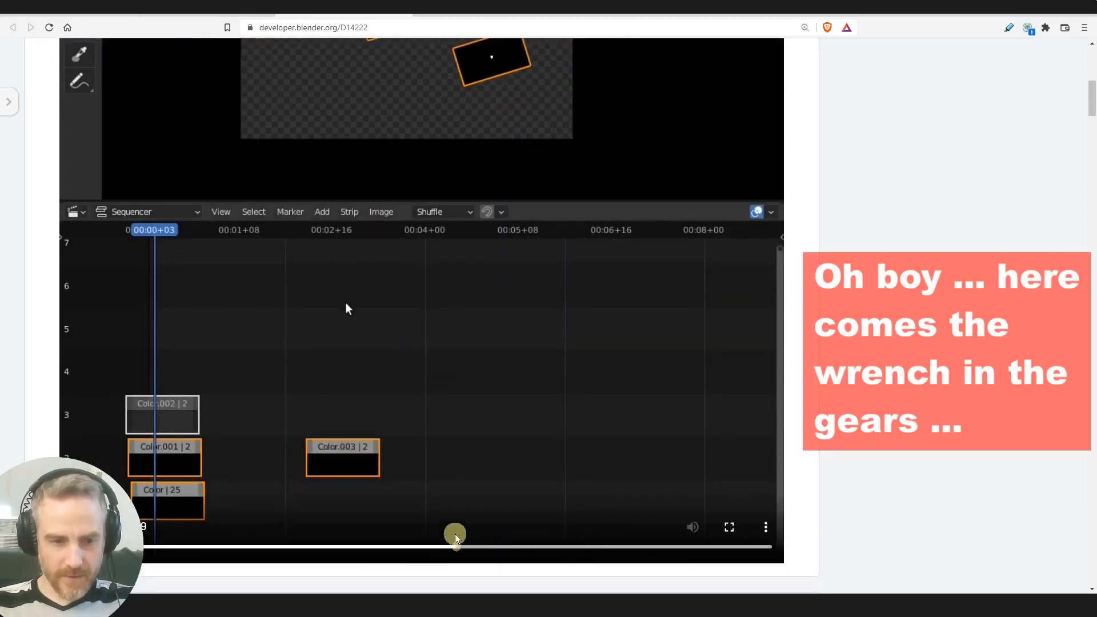
{"action": "scroll", "coordinate": [403, 361], "scroll_direction": "up", "scroll_amount": 2}
{"action": "scroll", "coordinate": [404, 361], "scroll_direction": "up", "scroll_amount": 3}
{"action": "scroll", "coordinate": [404, 360], "scroll_direction": "down", "scroll_amount": 4}
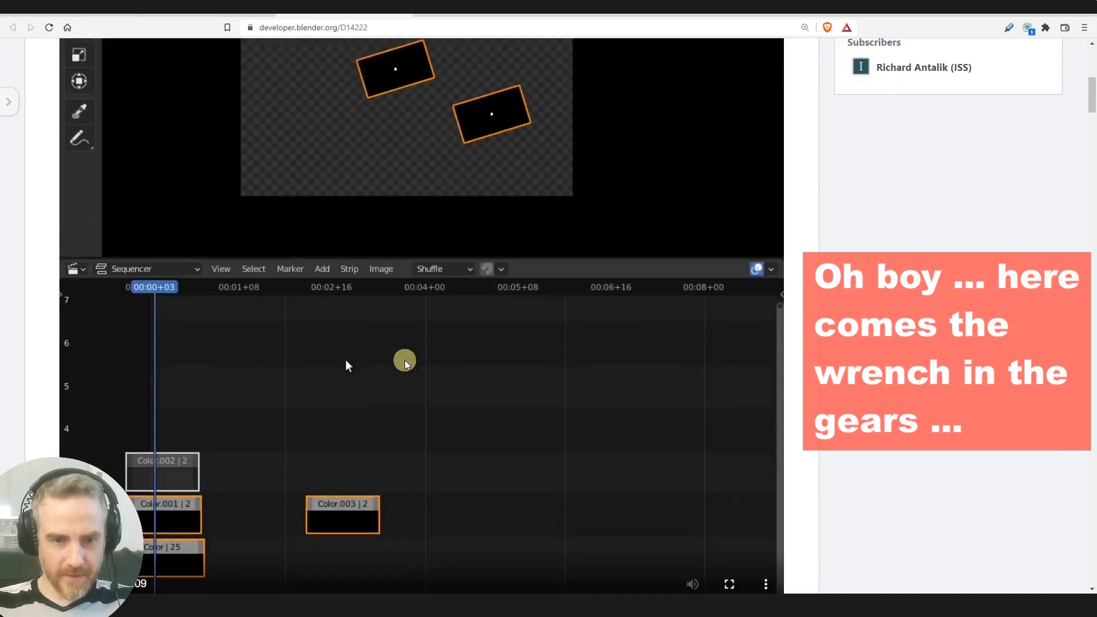
{"action": "scroll", "coordinate": [404, 360], "scroll_direction": "down", "scroll_amount": 2}
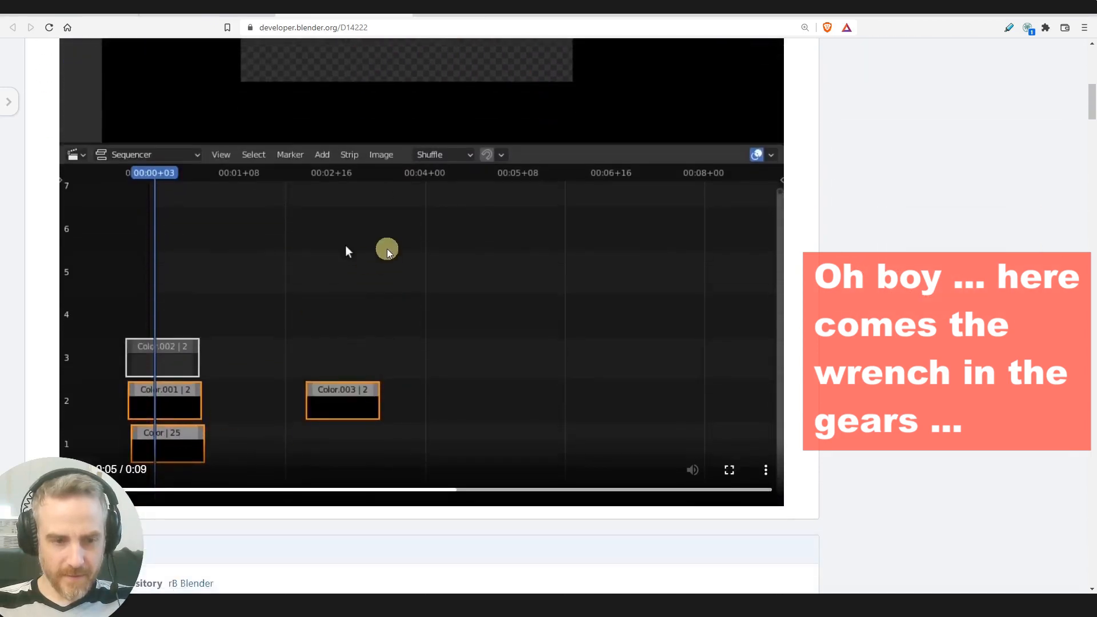
{"action": "scroll", "coordinate": [387, 247], "scroll_direction": "up", "scroll_amount": 2}
{"action": "scroll", "coordinate": [386, 248], "scroll_direction": "up", "scroll_amount": 2}
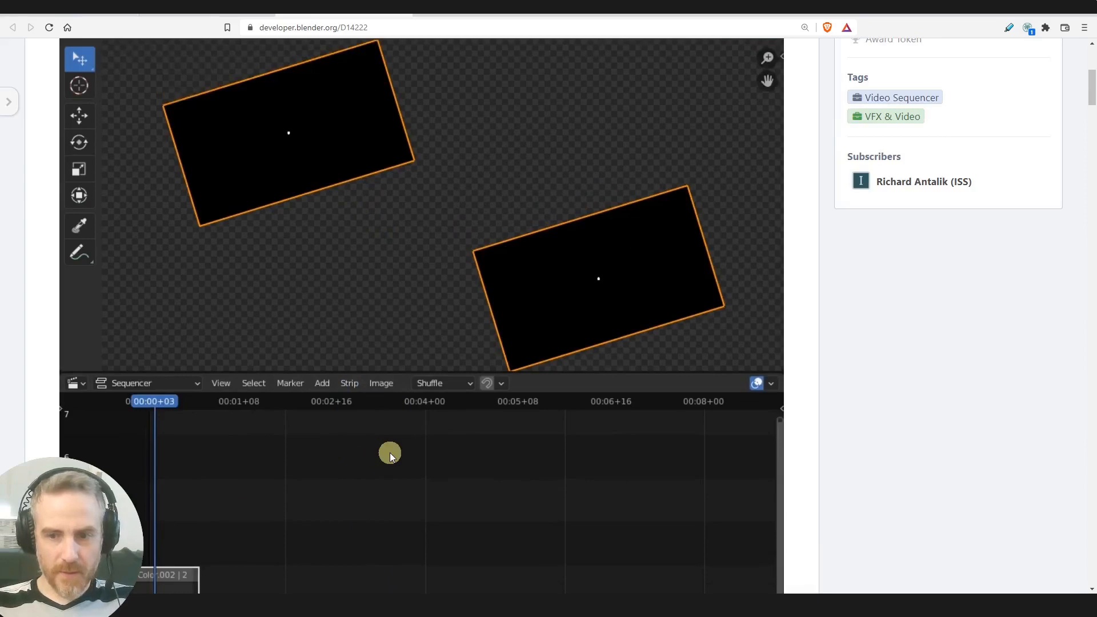
{"action": "scroll", "coordinate": [389, 452], "scroll_direction": "down", "scroll_amount": 1}
{"action": "scroll", "coordinate": [390, 452], "scroll_direction": "down", "scroll_amount": 2}
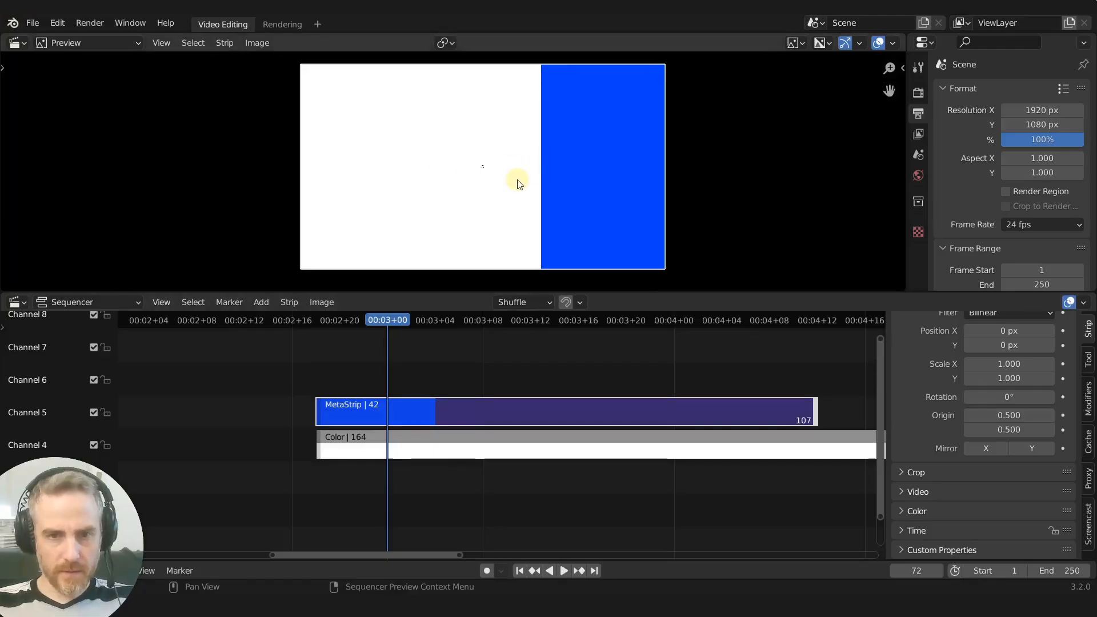
Check the Quick Favorites over the preview and search the commands for "keyframe", browsing the matching operators.
{"action": "key", "text": "q"}
{"action": "key", "text": "q"}
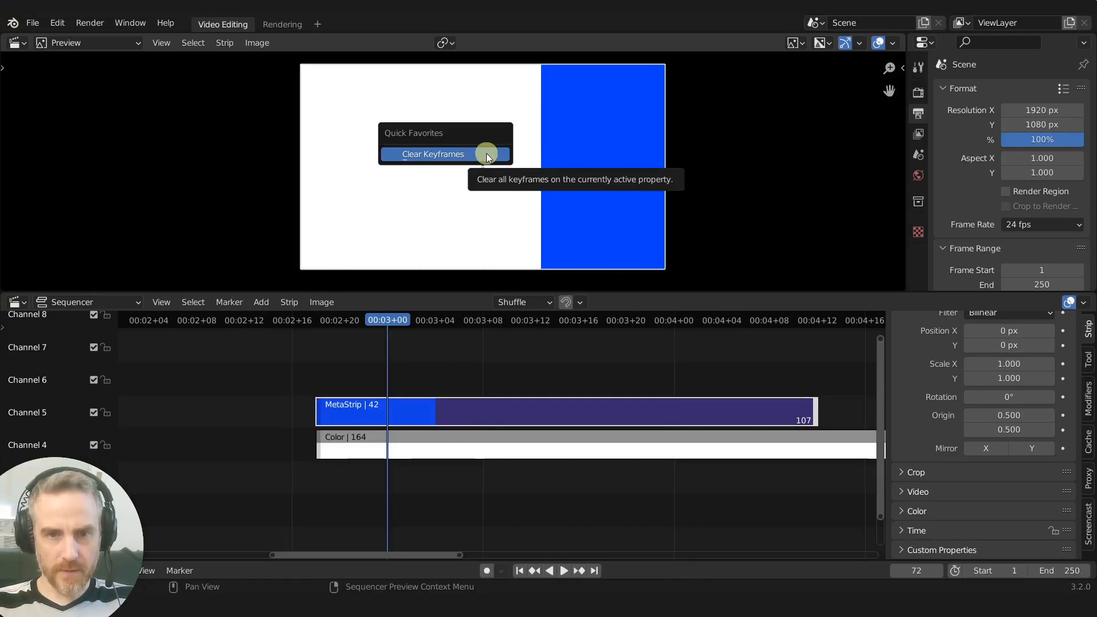
{"action": "left_click", "coordinate": [485, 153]}
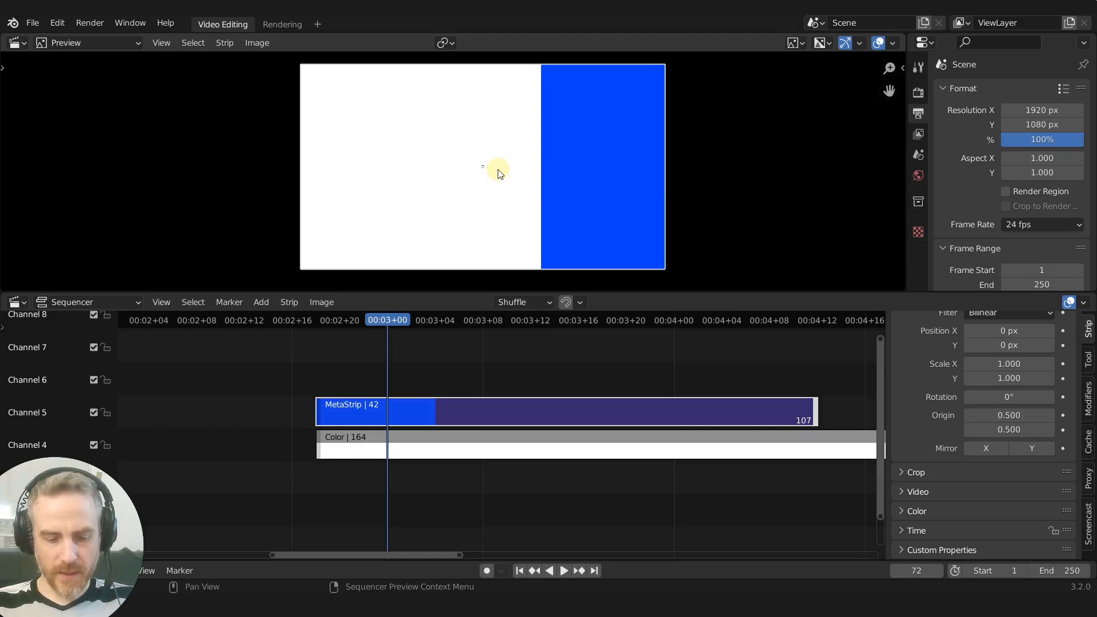
{"action": "key", "text": "F3"}
{"action": "type", "text": "key"}
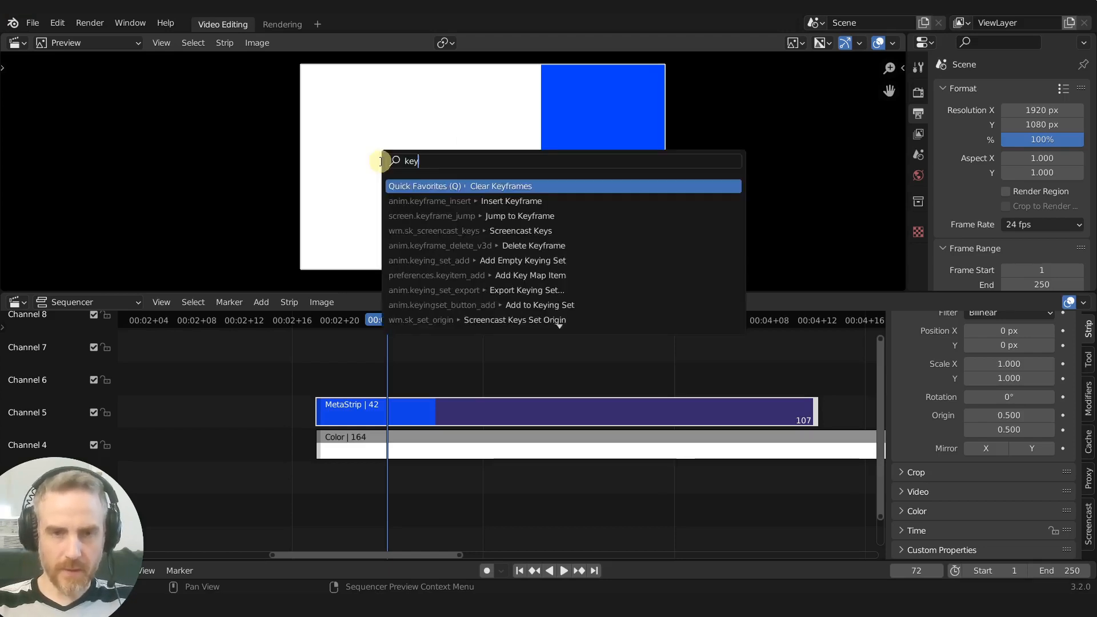
{"action": "type", "text": "frame"}
{"action": "scroll", "coordinate": [516, 268], "scroll_direction": "down", "scroll_amount": 5}
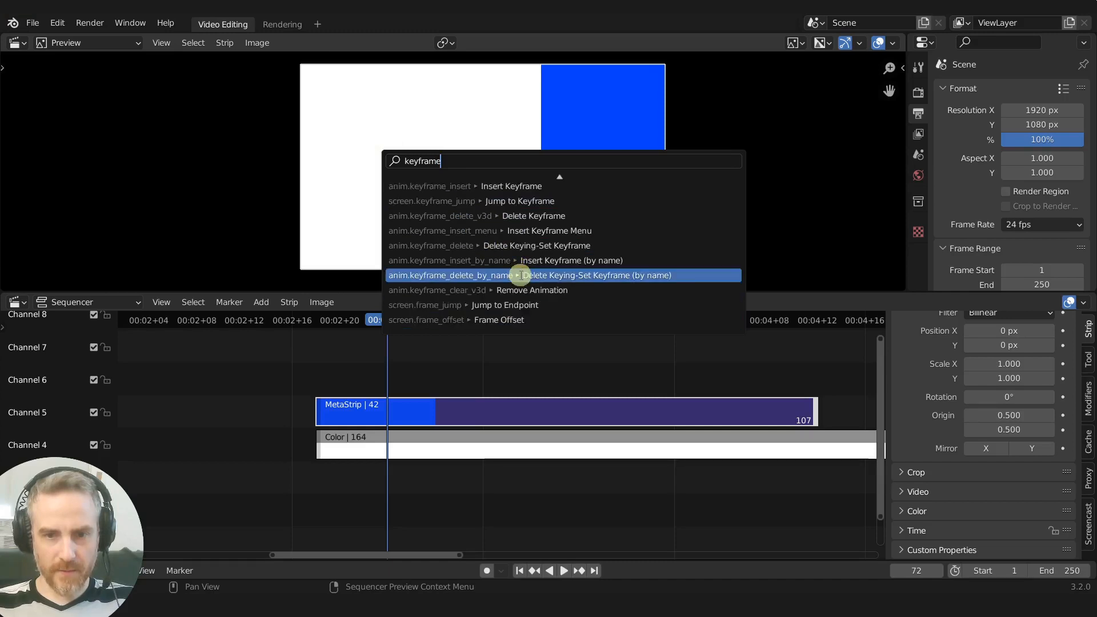
{"action": "scroll", "coordinate": [521, 275], "scroll_direction": "up", "scroll_amount": 5}
{"action": "scroll", "coordinate": [520, 275], "scroll_direction": "up", "scroll_amount": 2}
{"action": "key", "text": "Escape"}
{"action": "scroll", "coordinate": [468, 156], "scroll_direction": "up", "scroll_amount": 2}
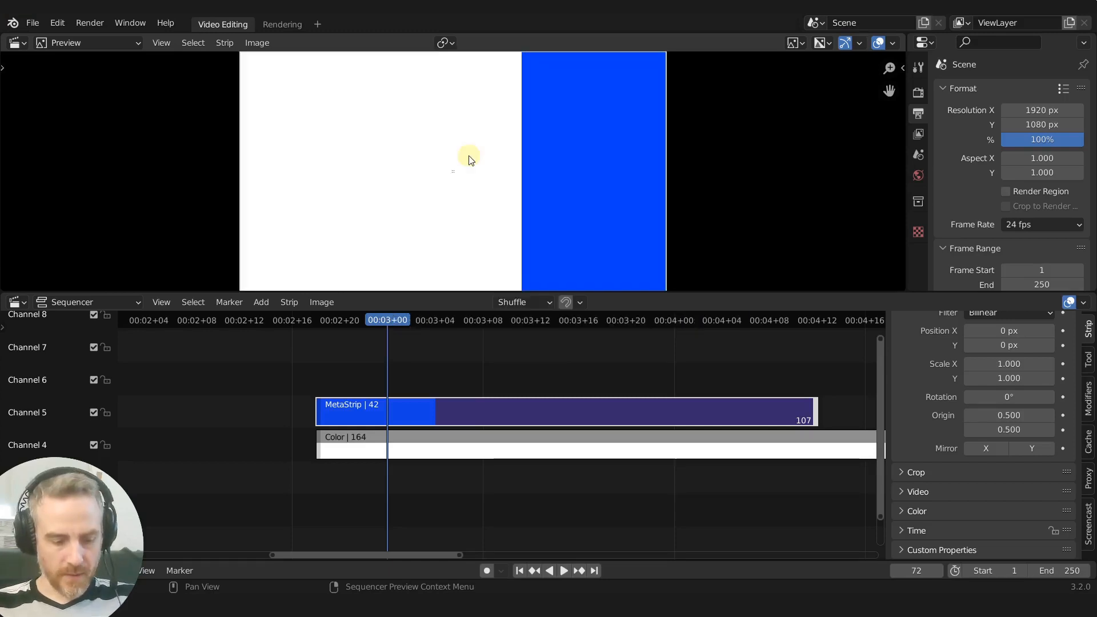
Look up "pie menu" in the keymap preferences and try the Fallback Tool pie menu over the preview, choosing Tweak.
{"action": "key", "text": "ctrl+Tab"}
{"action": "key", "text": "ctrl+Tab"}
{"action": "key", "text": "ctrl+Tab"}
{"action": "key", "text": "ctrl+Tab"}
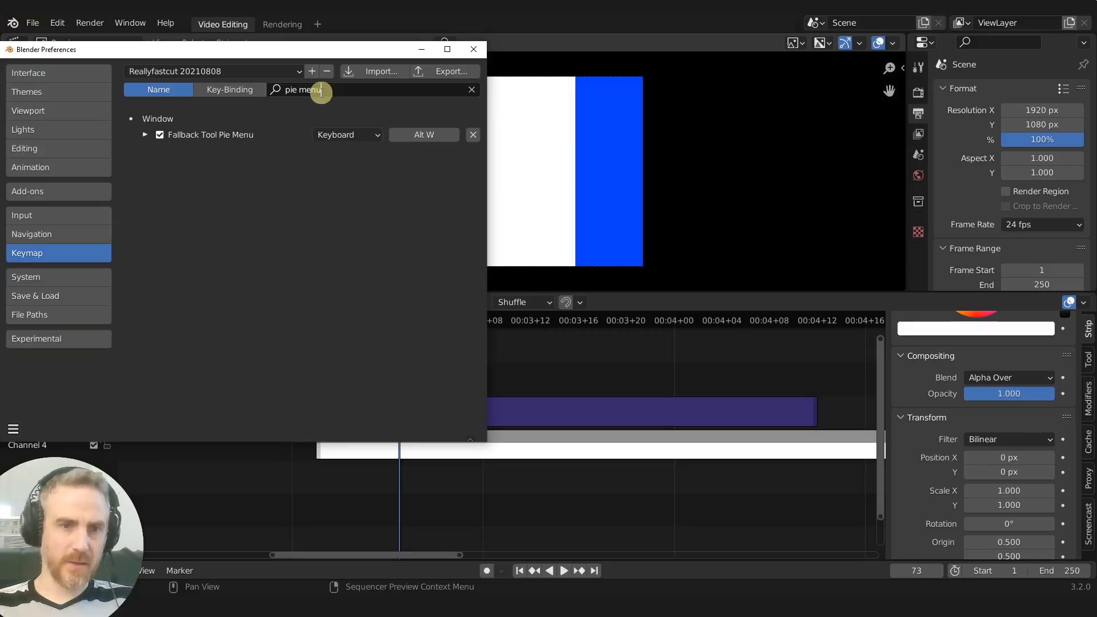
{"action": "left_click", "coordinate": [473, 49]}
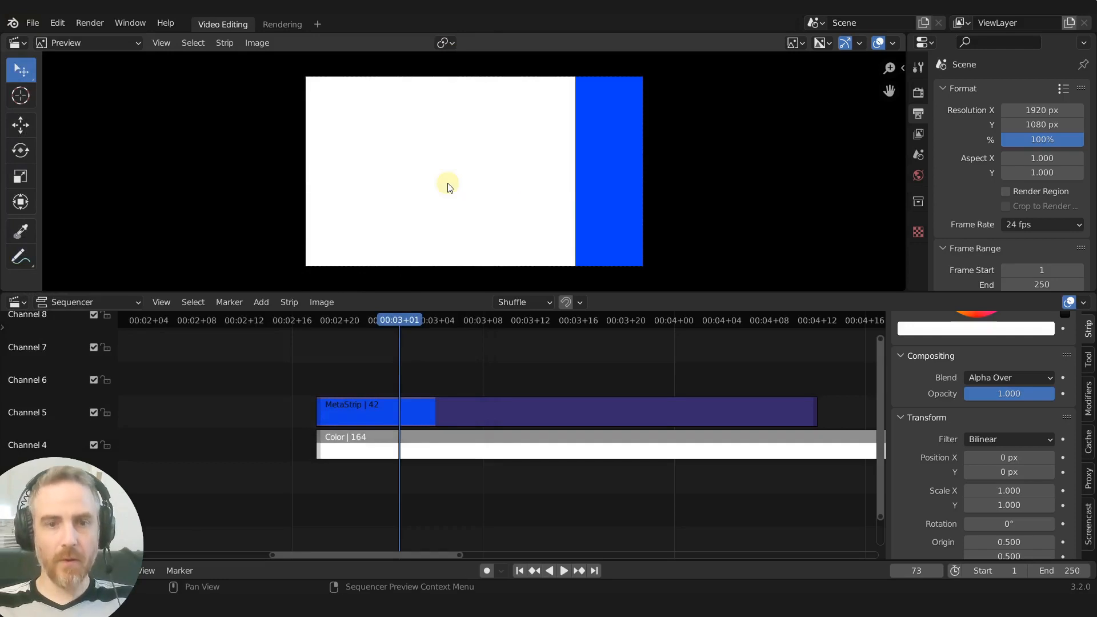
{"action": "key", "text": "alt+w"}
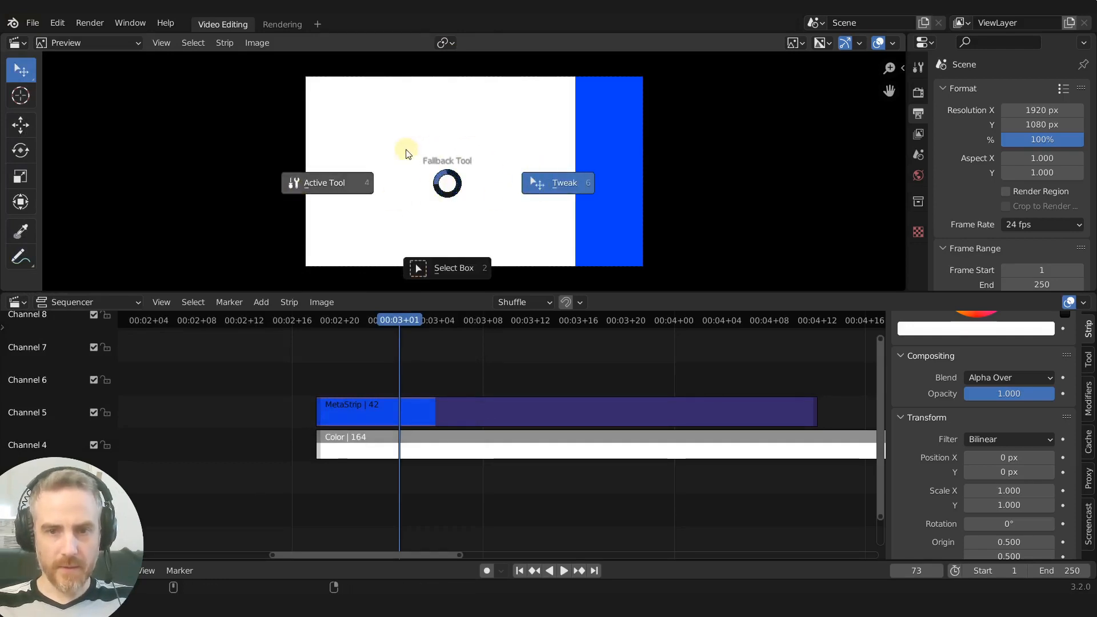
{"action": "left_click", "coordinate": [540, 187]}
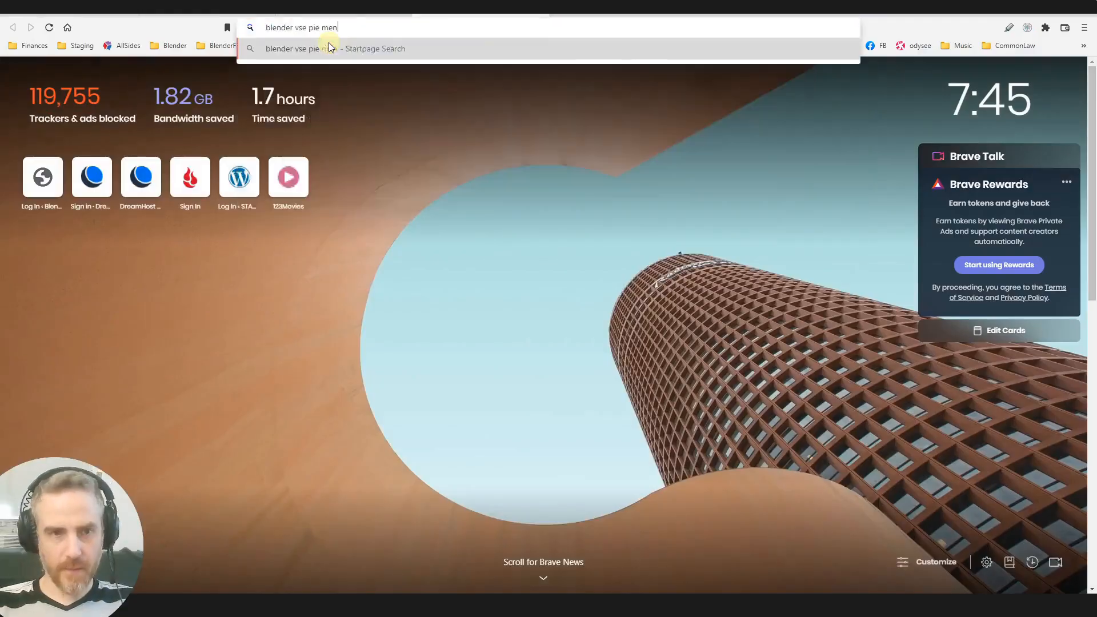
Search the web for "blender vse pie menu" and look through the SequencerPreview section of the keymap.
{"action": "key", "text": "Return"}
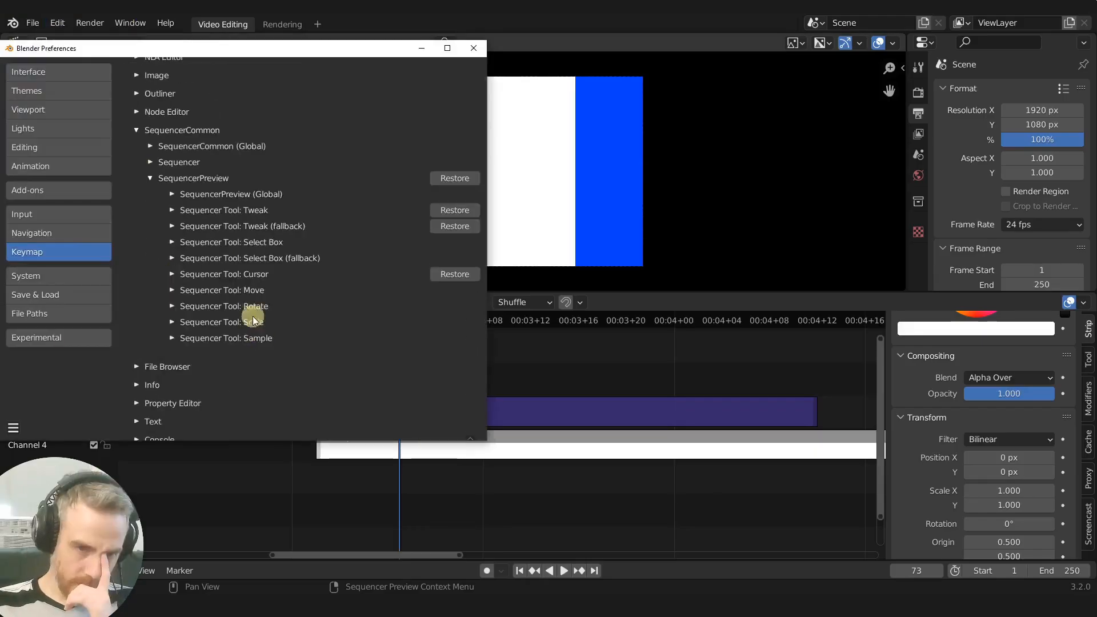
{"action": "scroll", "coordinate": [286, 263], "scroll_direction": "down", "scroll_amount": 10}
{"action": "left_click", "coordinate": [897, 75]}
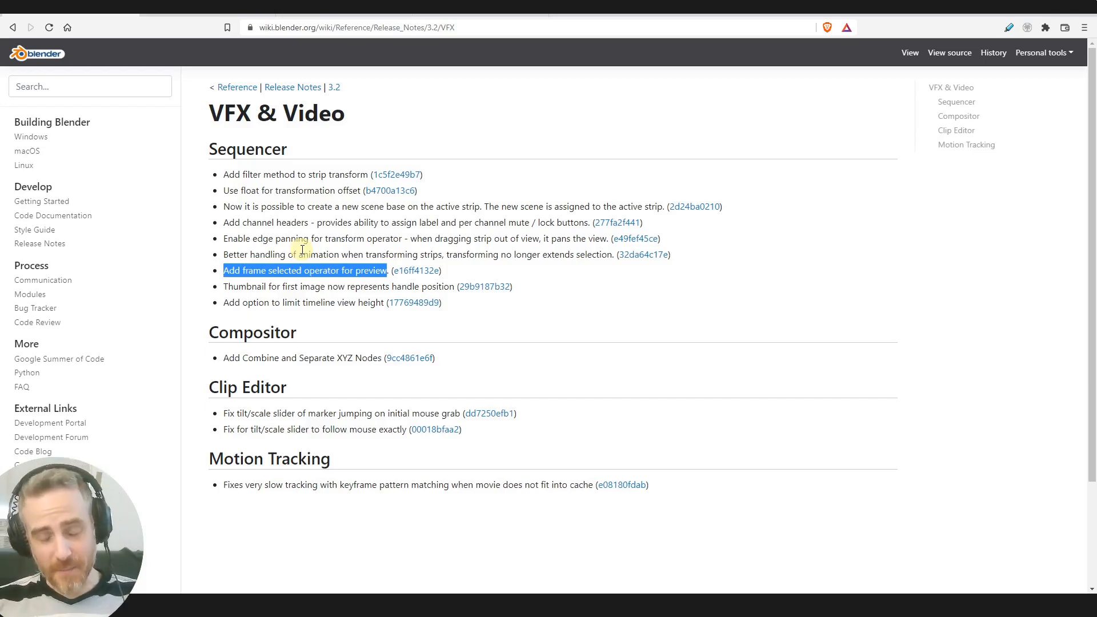
Switch back to Blender and frame the selected white Color strip in the preview with the sequencer.view_selected operator.
{"action": "key", "text": "alt+Tab"}
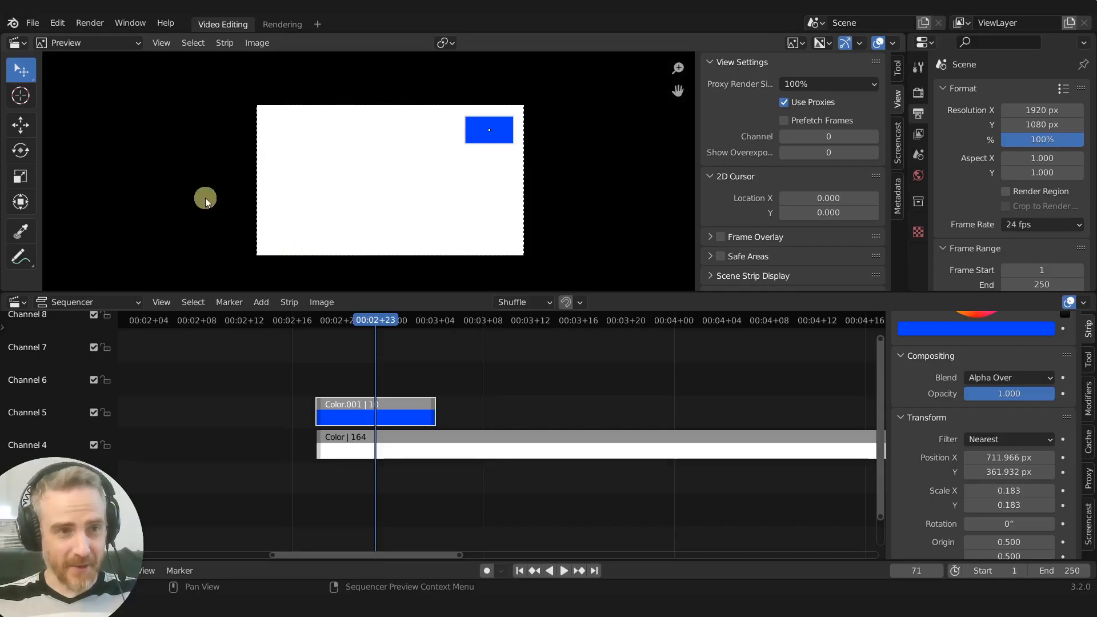
{"action": "left_click", "coordinate": [32, 24]}
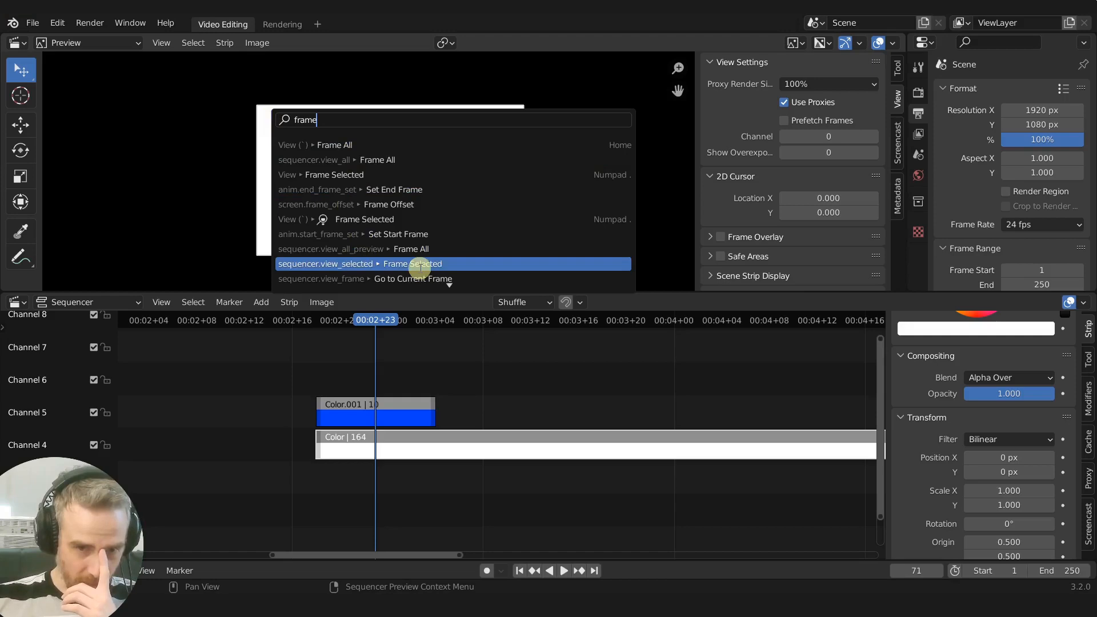
{"action": "left_click", "coordinate": [419, 264]}
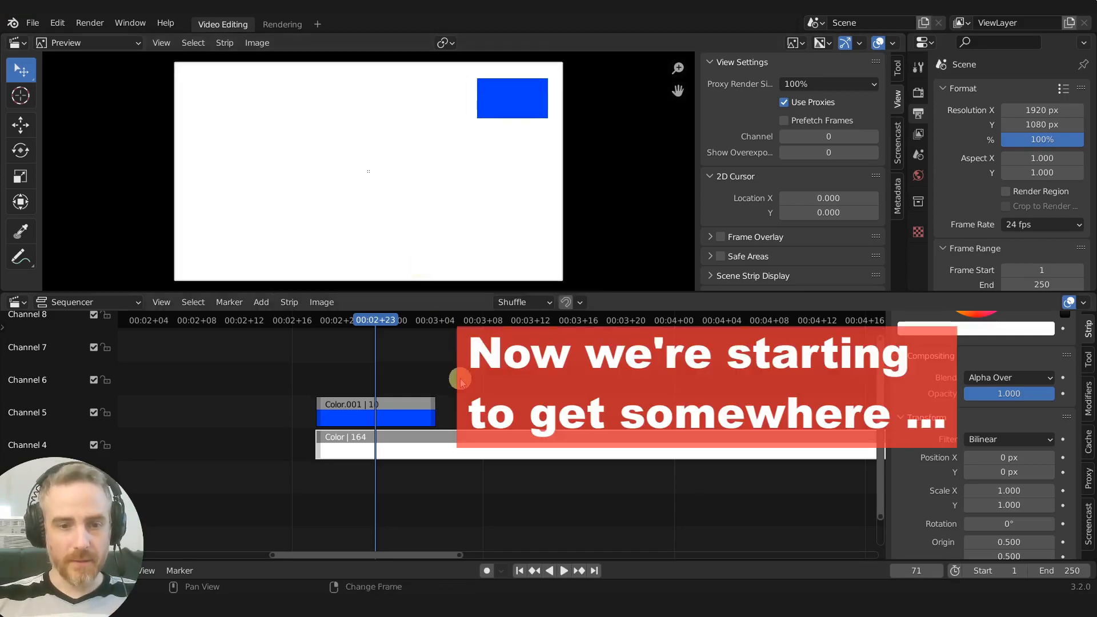
Select the blue Color.001 strip and run Frame Selected on it in the preview.
{"action": "left_click", "coordinate": [371, 407]}
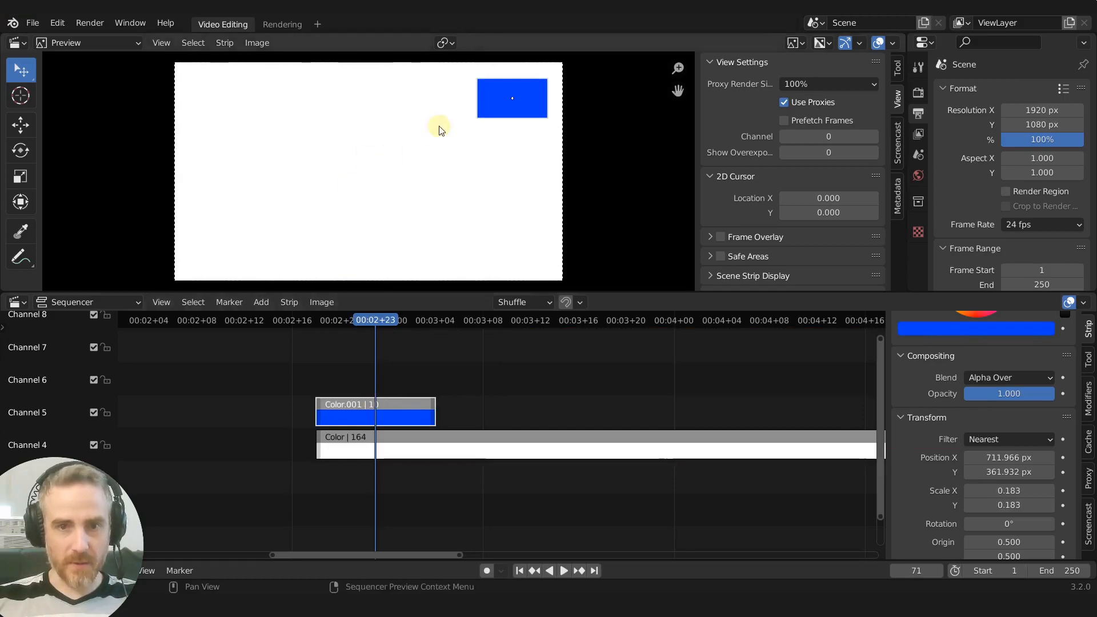
{"action": "key", "text": "F3"}
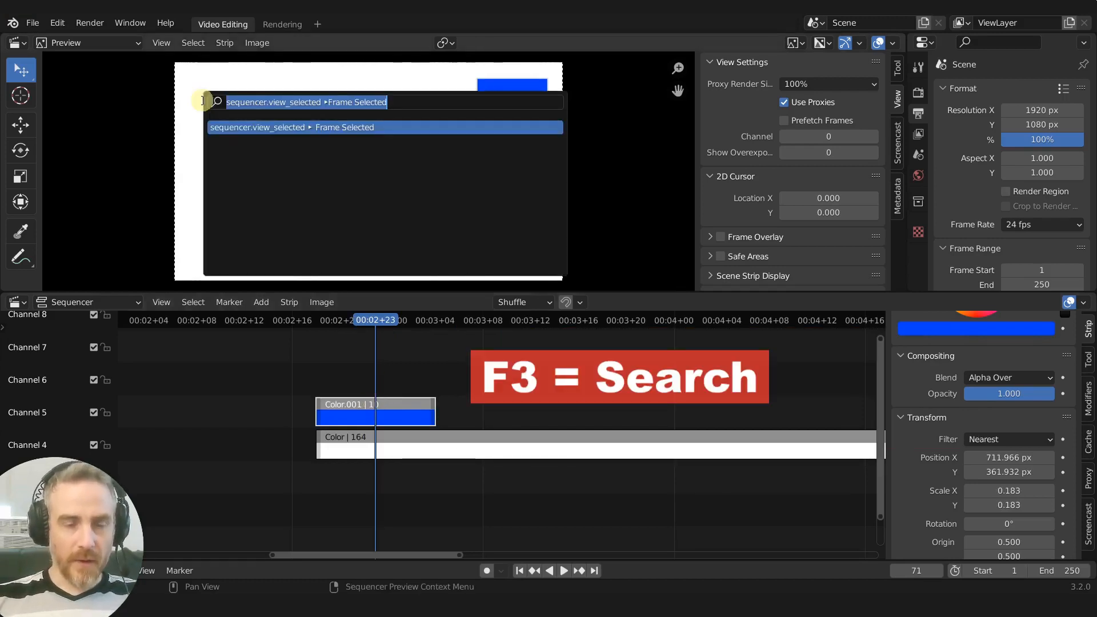
{"action": "left_click", "coordinate": [272, 128]}
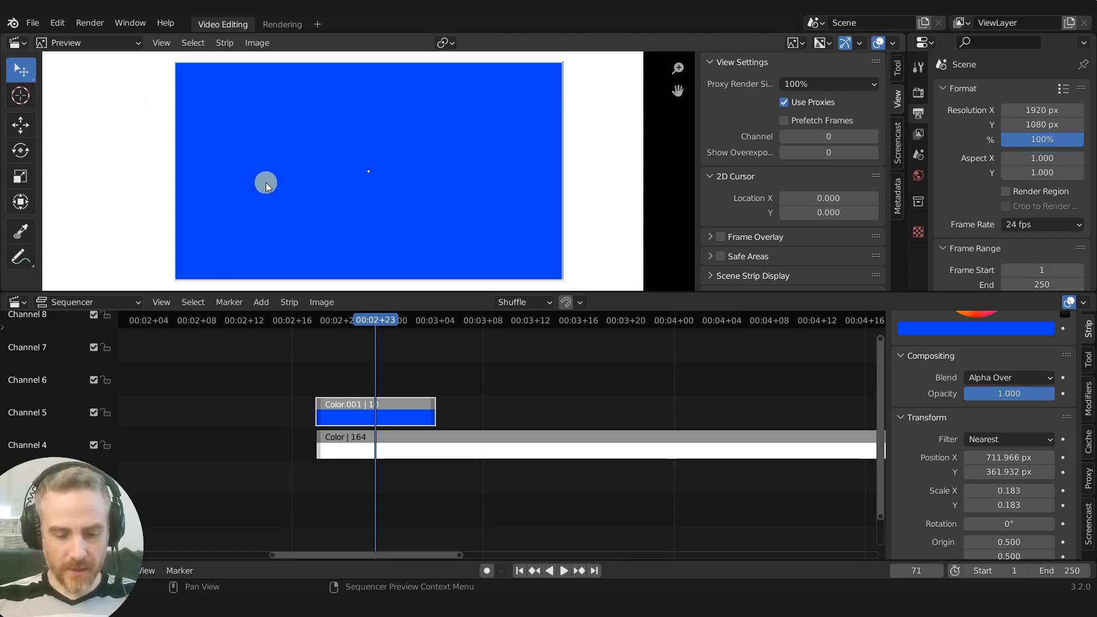
Search the available operators for "split".
{"action": "key", "text": "F3"}
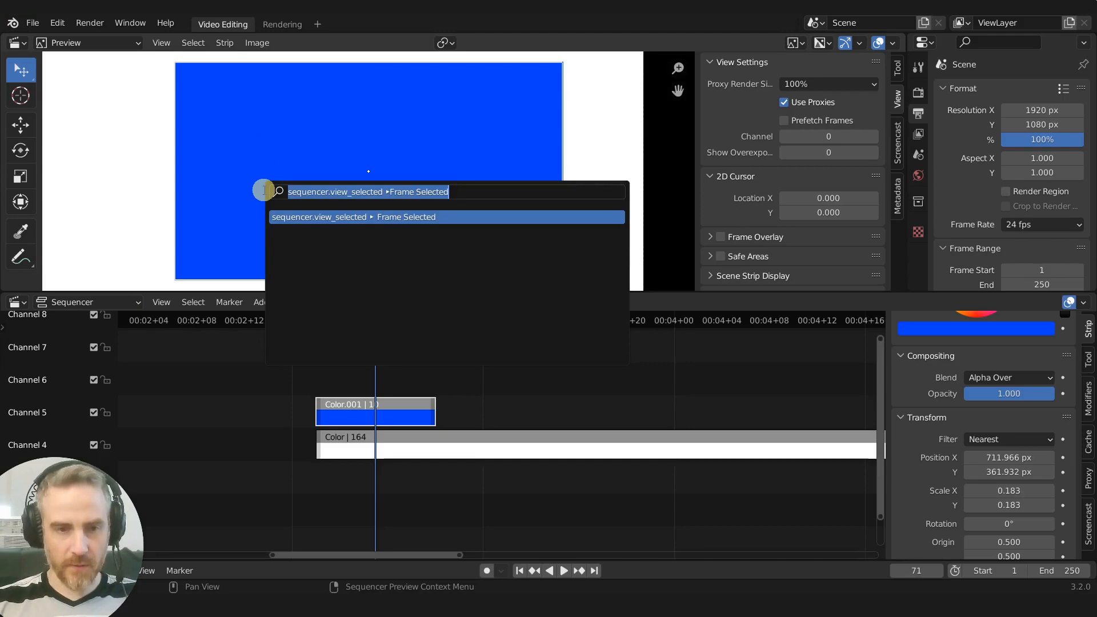
{"action": "type", "text": "slp"}
{"action": "type", "text": "plit"}
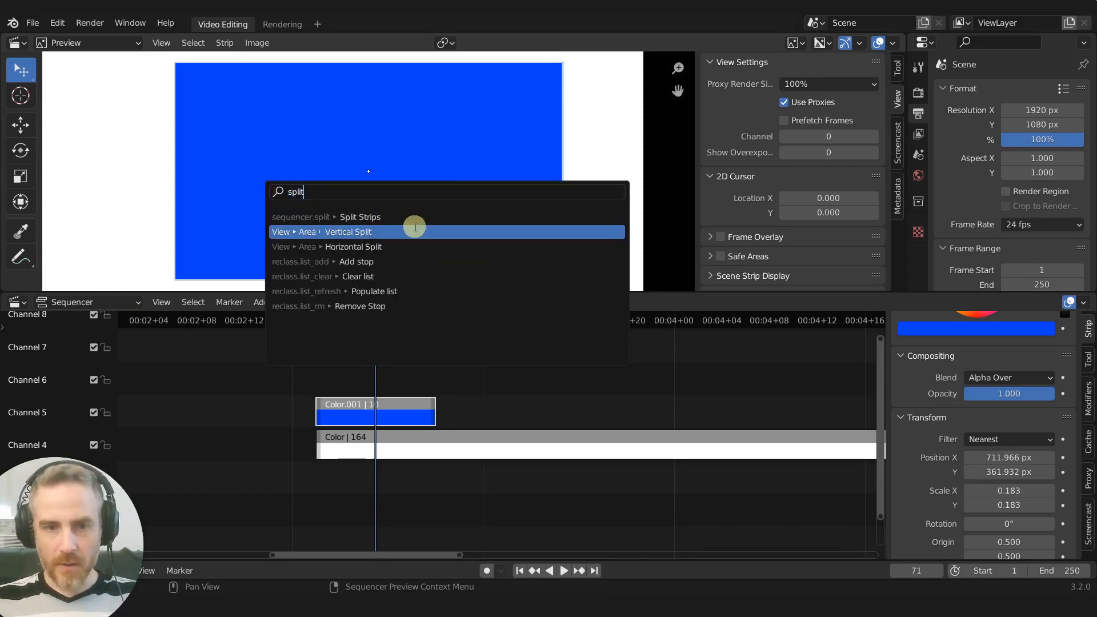
Search the keymap preferences for "frame selected" and check the shortcuts assigned in the Sequencer and SequencerPreview sections.
{"action": "left_click", "coordinate": [59, 23]}
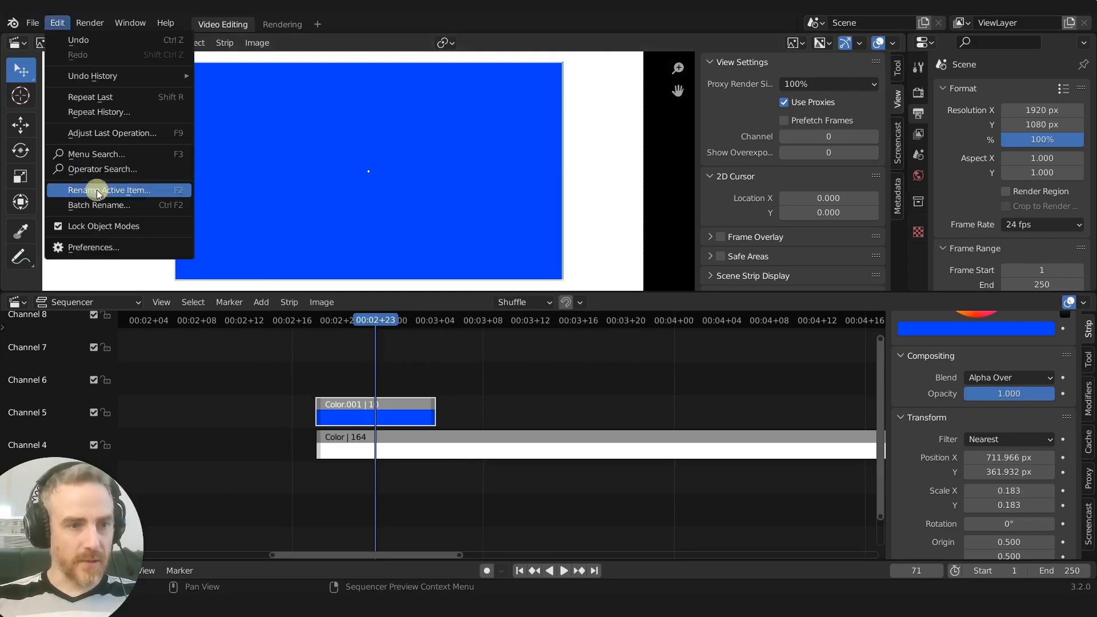
{"action": "left_click", "coordinate": [90, 246]}
{"action": "left_click", "coordinate": [321, 89]}
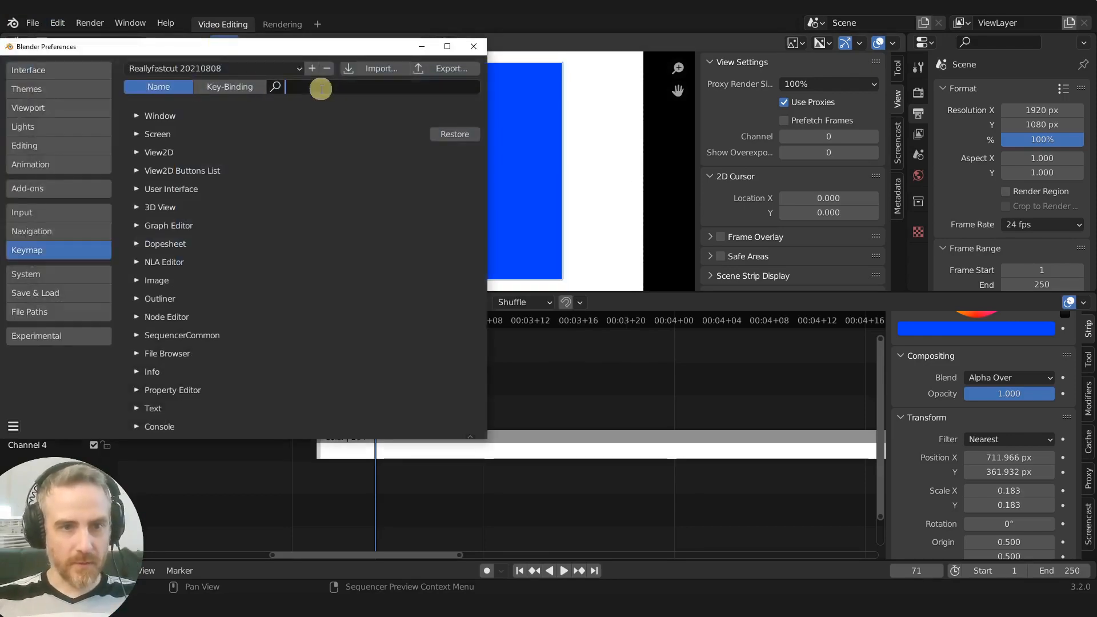
{"action": "type", "text": "frame selected"}
{"action": "key", "text": "Return"}
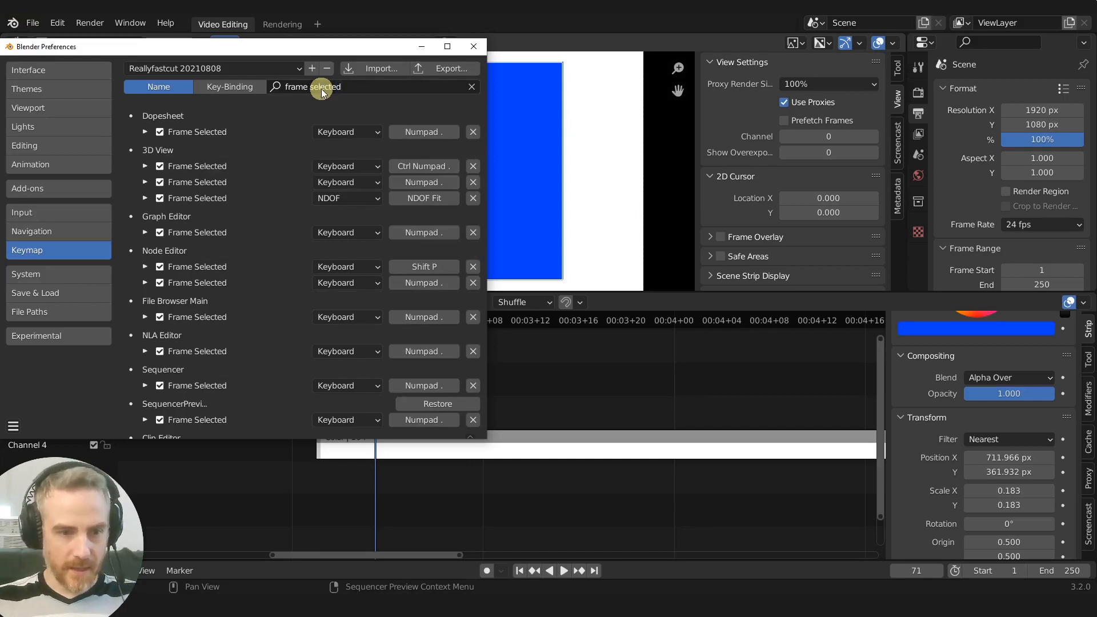
{"action": "scroll", "coordinate": [289, 272], "scroll_direction": "down", "scroll_amount": 2}
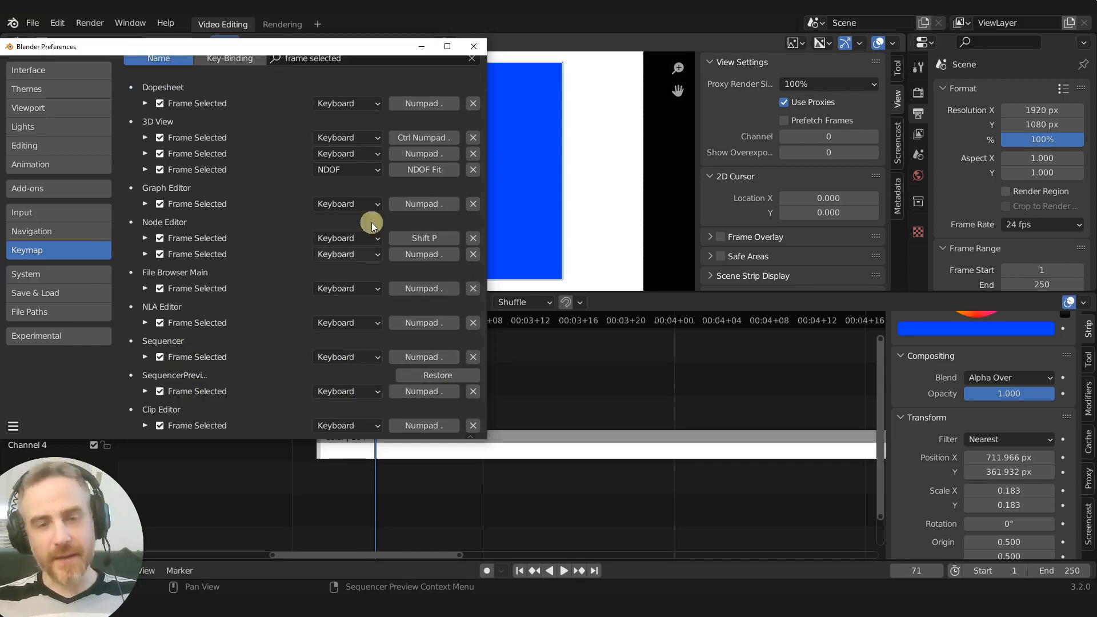
{"action": "left_click", "coordinate": [473, 46]}
Frame the selected blue Color.001 strip in the preview, then zoom back out to the full white image.
{"action": "key", "text": "KP_Decimal"}
{"action": "scroll", "coordinate": [410, 203], "scroll_direction": "down", "scroll_amount": 6}
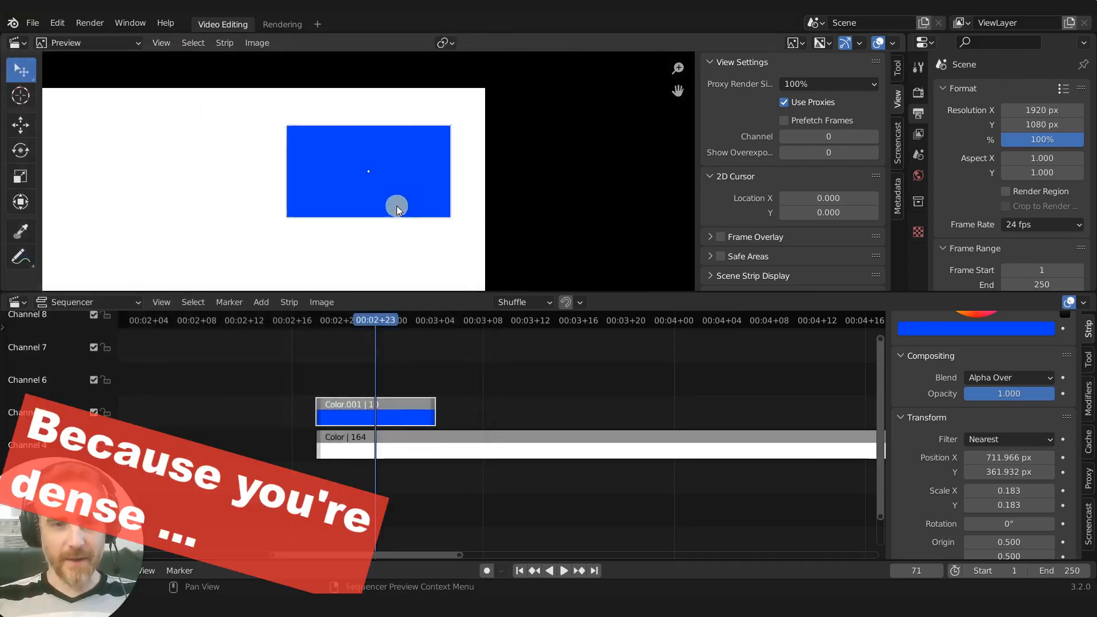
{"action": "scroll", "coordinate": [467, 173], "scroll_direction": "down", "scroll_amount": 1}
{"action": "middle_click_drag", "start_coordinate": [434, 215], "coordinate": [463, 206]}
{"action": "scroll", "coordinate": [410, 199], "scroll_direction": "up", "scroll_amount": 1}
{"action": "scroll", "coordinate": [485, 391], "scroll_direction": "down", "scroll_amount": 7}
Frame the selected Color.001 strip in the sequencer timeline and again in the preview.
{"action": "middle_click_drag", "start_coordinate": [584, 392], "coordinate": [409, 414], "text": "ctrl"}
{"action": "middle_click_drag", "start_coordinate": [408, 423], "coordinate": [423, 438], "text": "ctrl"}
{"action": "middle_click_drag", "start_coordinate": [277, 417], "coordinate": [448, 433]}
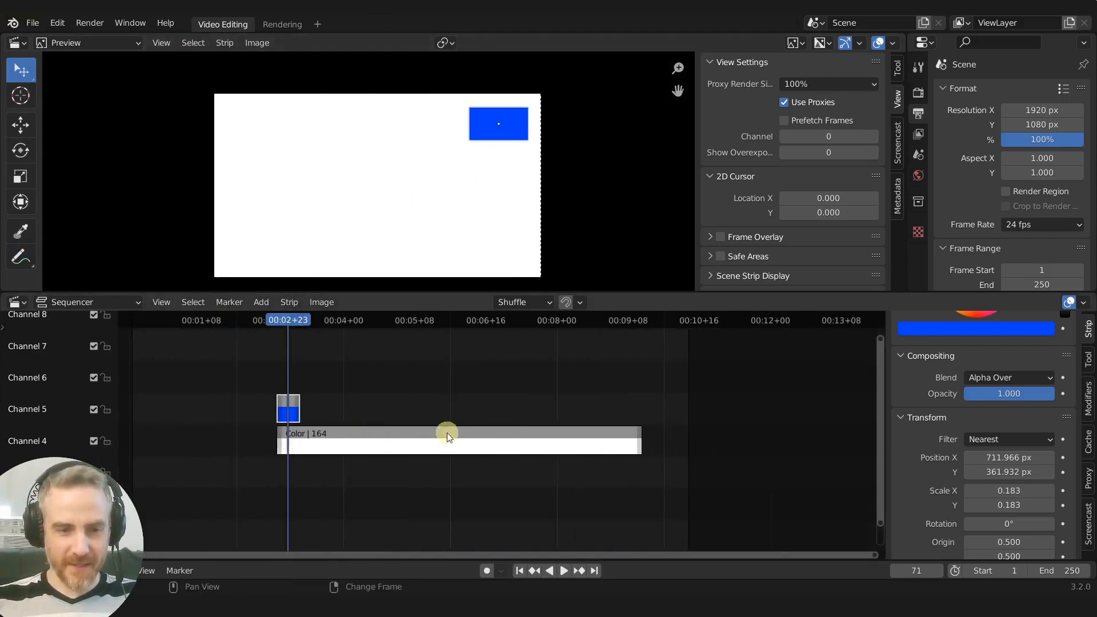
{"action": "middle_click_drag", "start_coordinate": [350, 409], "coordinate": [327, 398]}
{"action": "key", "text": "KP_Decimal"}
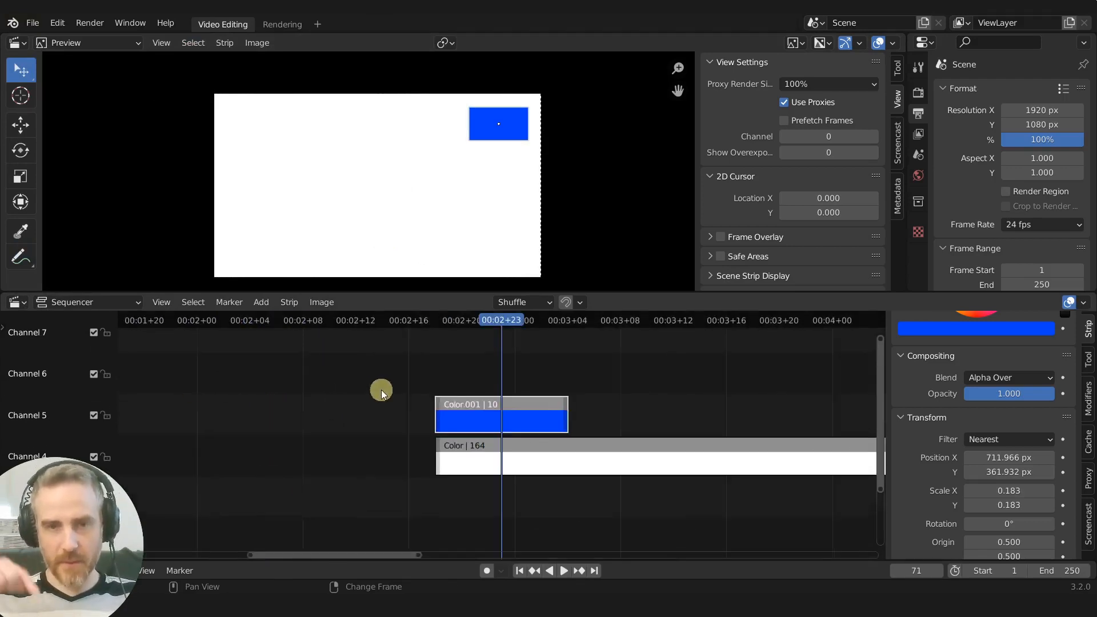
{"action": "key", "text": "KP_Decimal"}
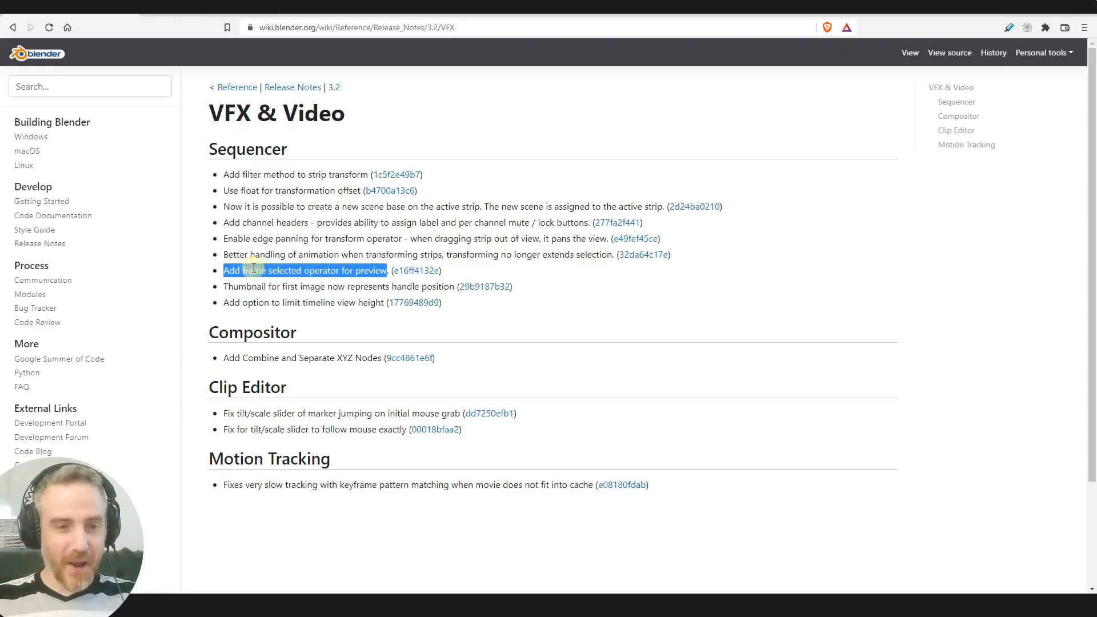
Switch to the browser and read the release note about the first image's thumbnail representing the handle position.
{"action": "left_click", "coordinate": [268, 279]}
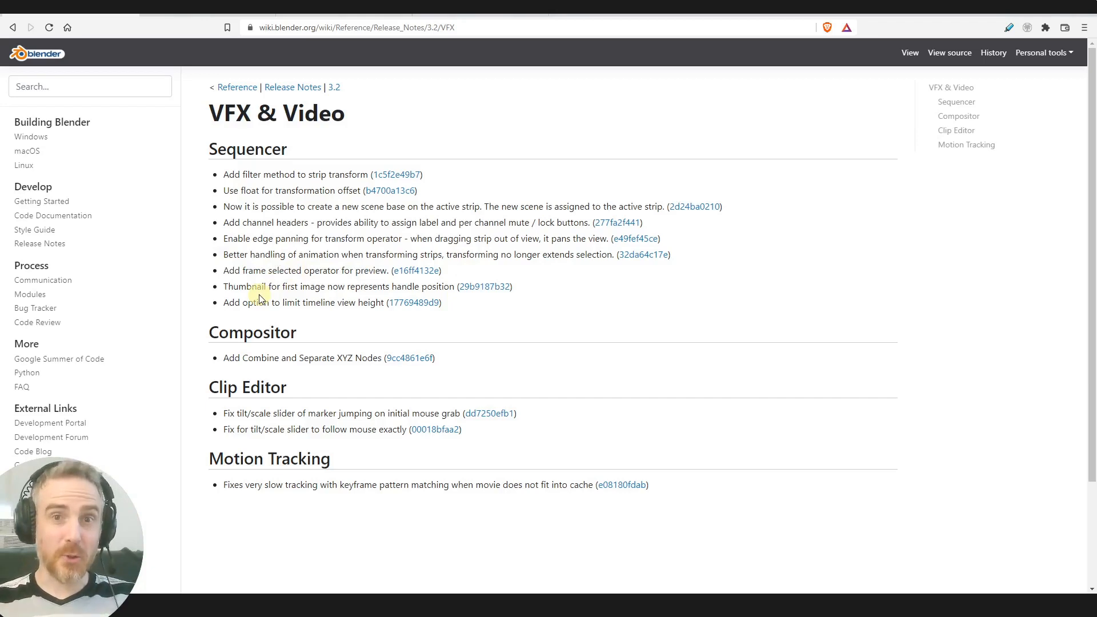
{"action": "left_click_drag", "start_coordinate": [232, 287], "coordinate": [380, 290]}
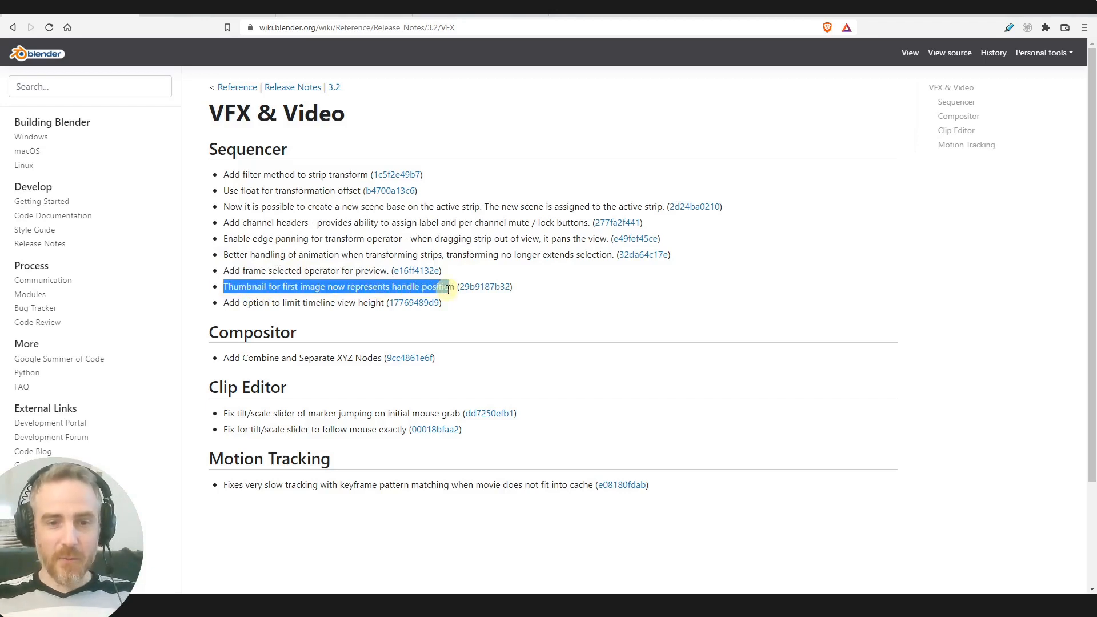
{"action": "left_click_drag", "start_coordinate": [456, 289], "coordinate": [455, 291]}
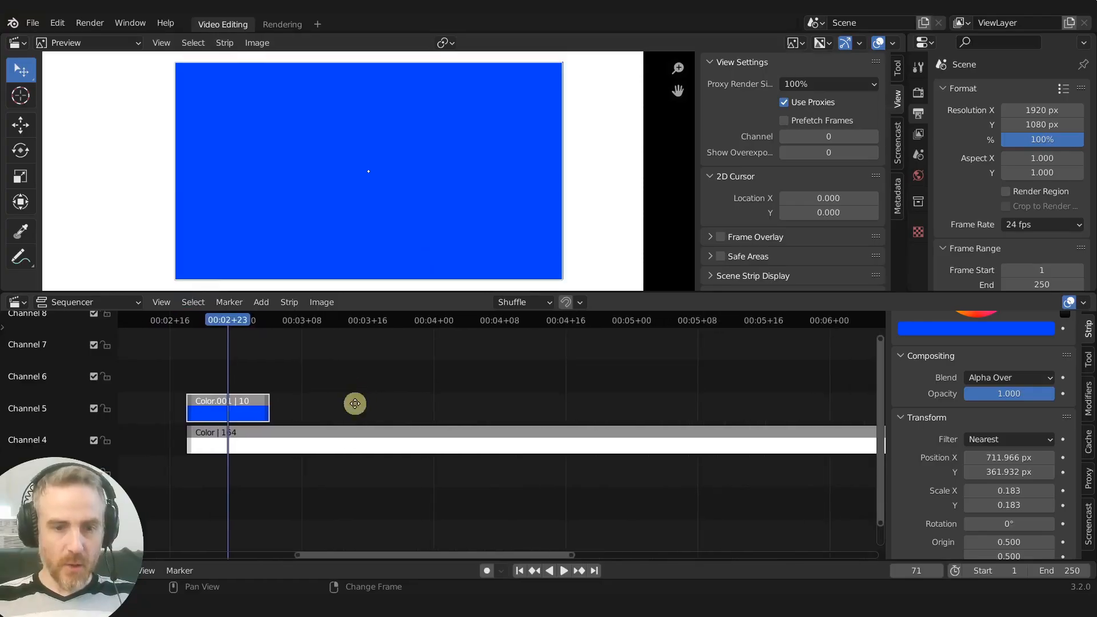
Switch to Blender, turn off Limit View to Contents for the sequencer, and test how far the timeline pans vertically.
{"action": "middle_click_drag", "start_coordinate": [355, 404], "coordinate": [411, 374]}
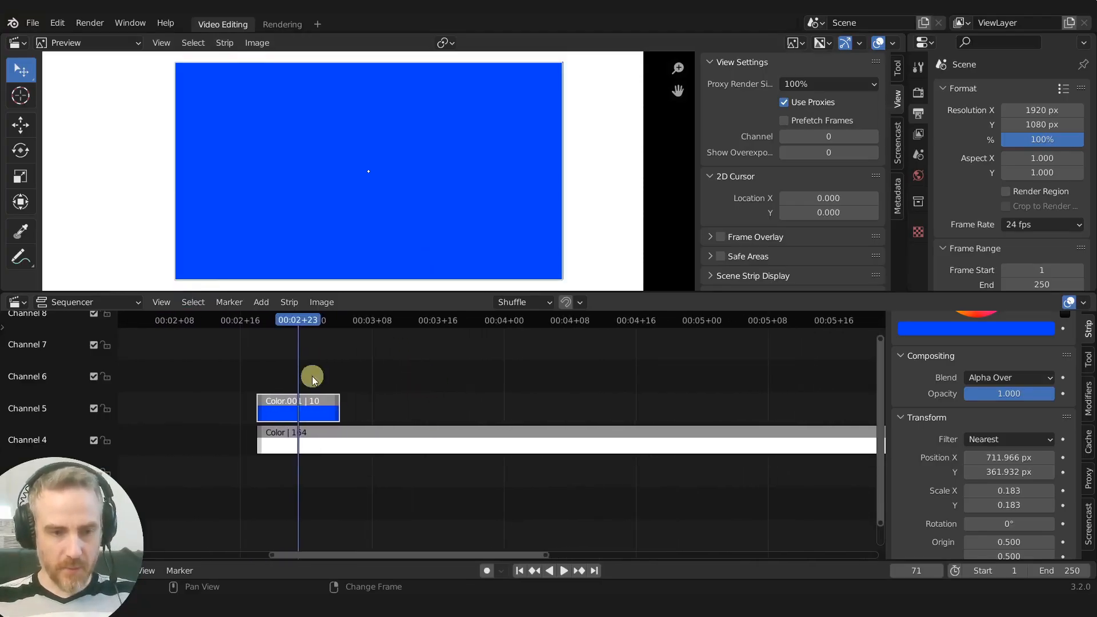
{"action": "left_click", "coordinate": [162, 302]}
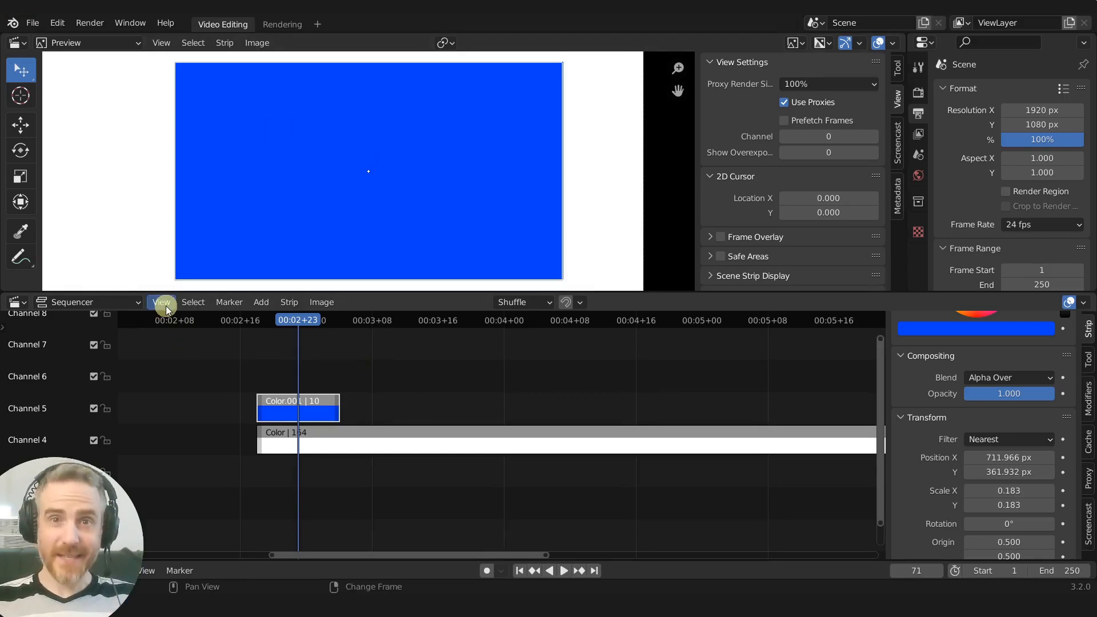
{"action": "left_click", "coordinate": [168, 305]}
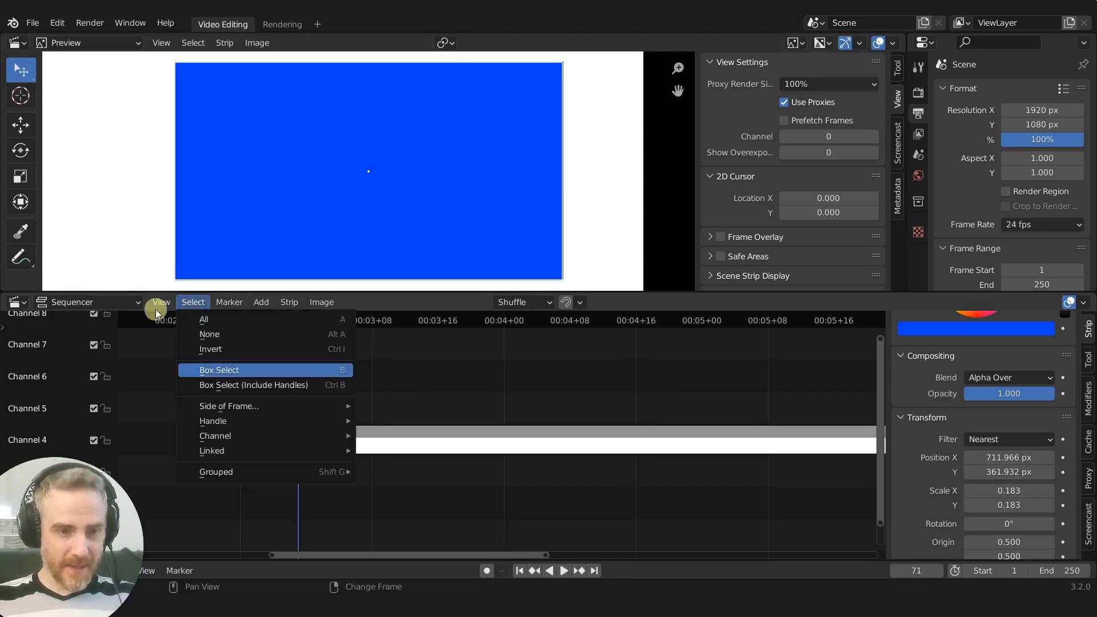
{"action": "left_click", "coordinate": [167, 306]}
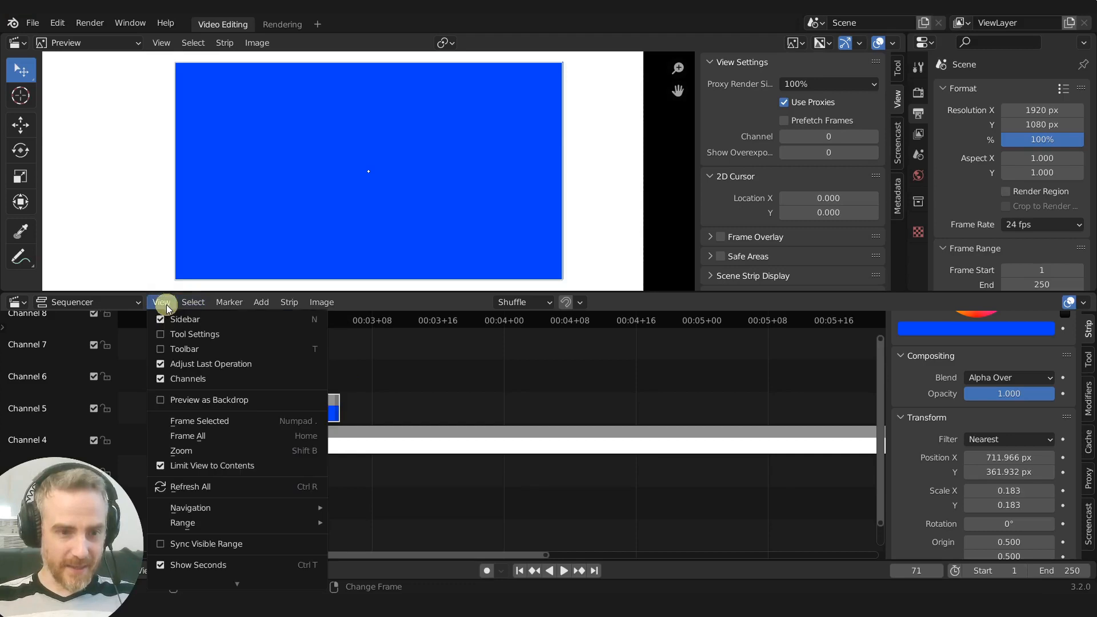
{"action": "left_click", "coordinate": [196, 465]}
{"action": "middle_click_drag", "start_coordinate": [409, 416], "coordinate": [372, 436]}
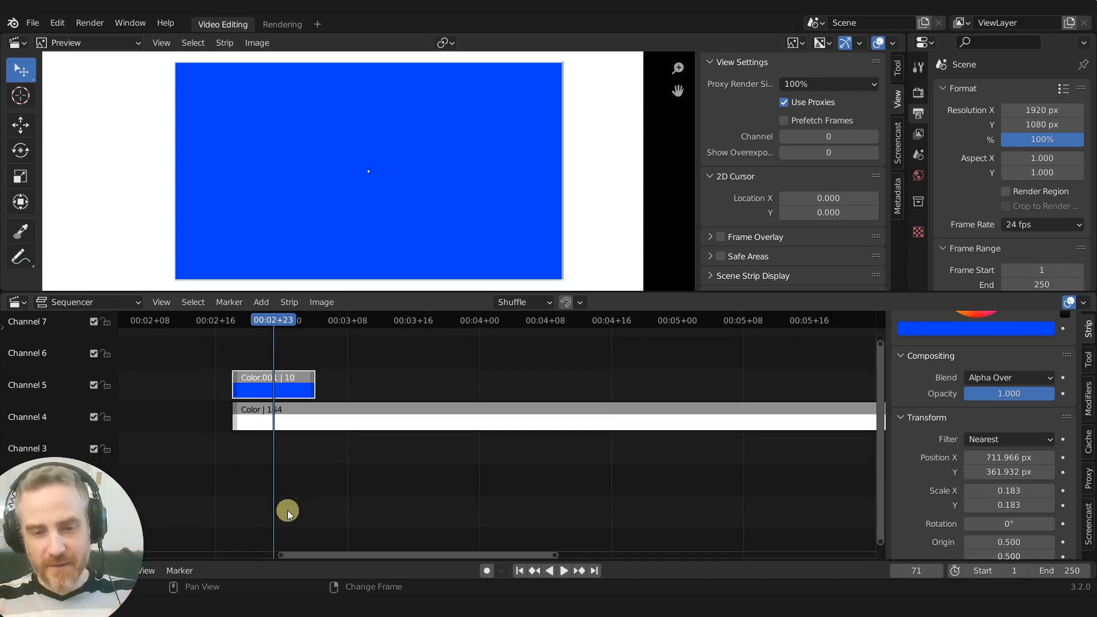
{"action": "middle_click_drag", "start_coordinate": [352, 488], "coordinate": [333, 405]}
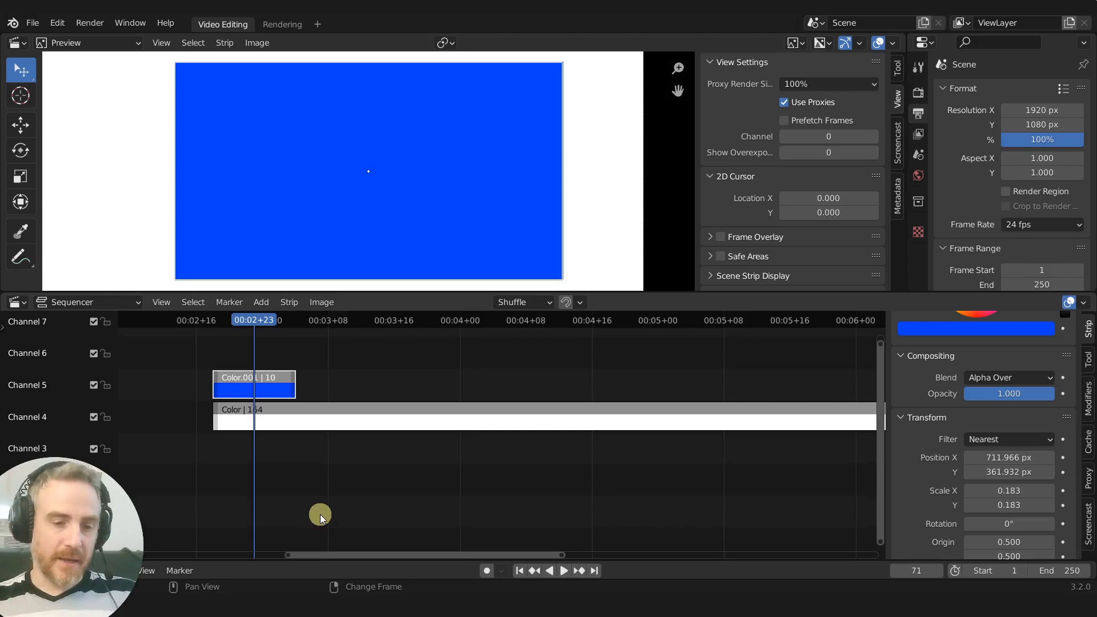
{"action": "middle_click_drag", "start_coordinate": [359, 500], "coordinate": [380, 540]}
{"action": "middle_click_drag", "start_coordinate": [397, 439], "coordinate": [401, 485]}
{"action": "middle_click_drag", "start_coordinate": [412, 385], "coordinate": [380, 583]}
{"action": "scroll", "coordinate": [445, 475], "scroll_direction": "down", "scroll_amount": 7}
{"action": "middle_click_drag", "start_coordinate": [520, 381], "coordinate": [419, 379]}
Turn Limit View to Contents back on for the sequencer and test panning the timeline.
{"action": "left_click", "coordinate": [161, 301]}
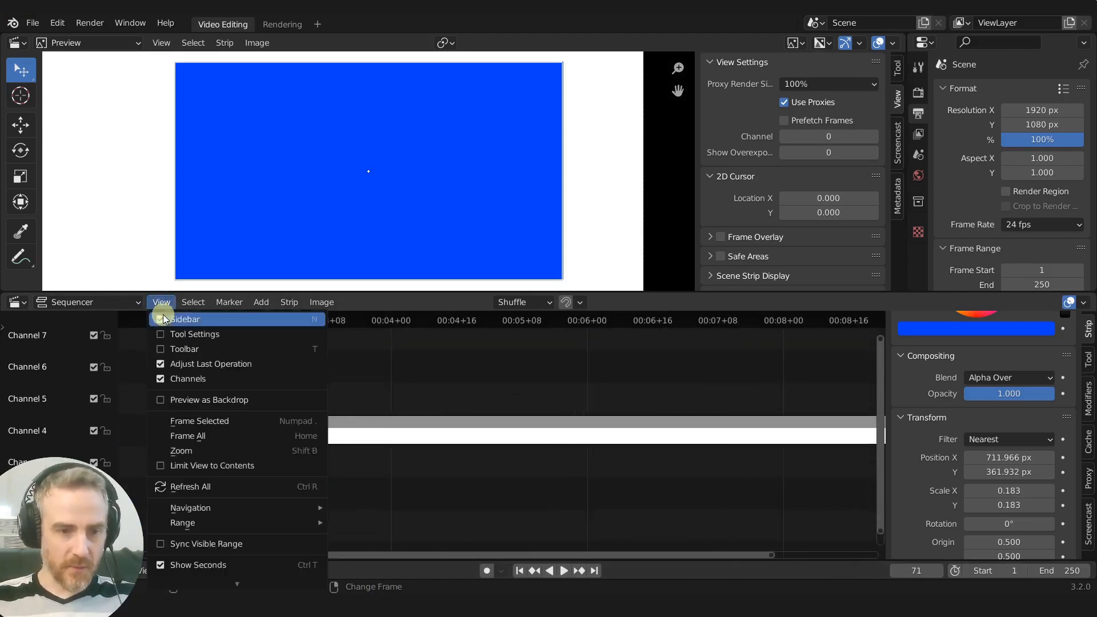
{"action": "left_click", "coordinate": [198, 466]}
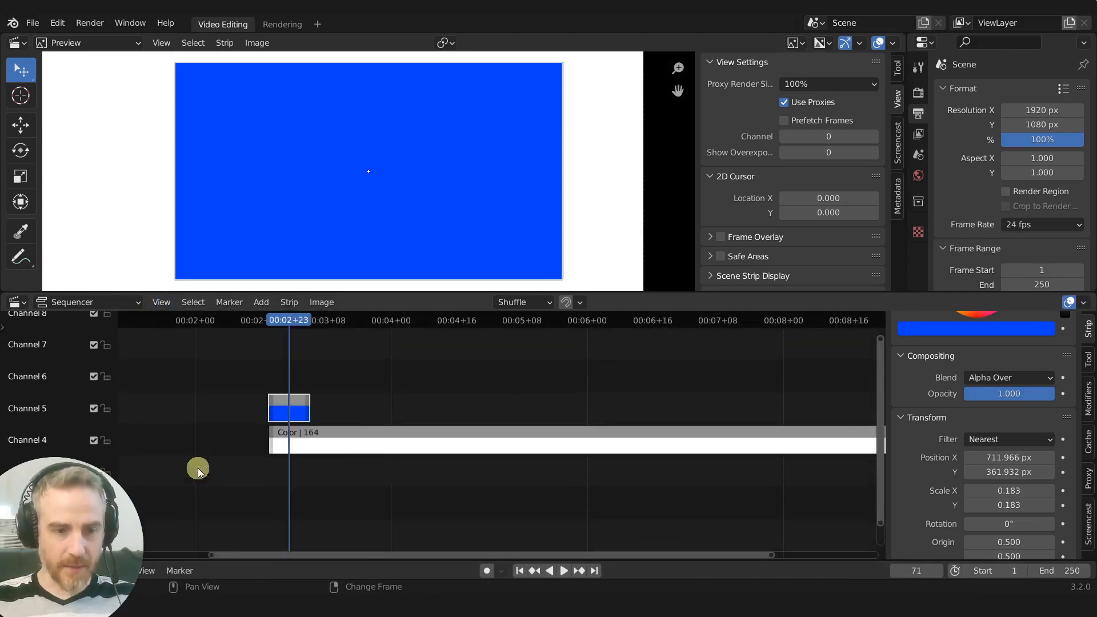
{"action": "middle_click_drag", "start_coordinate": [433, 351], "coordinate": [400, 399]}
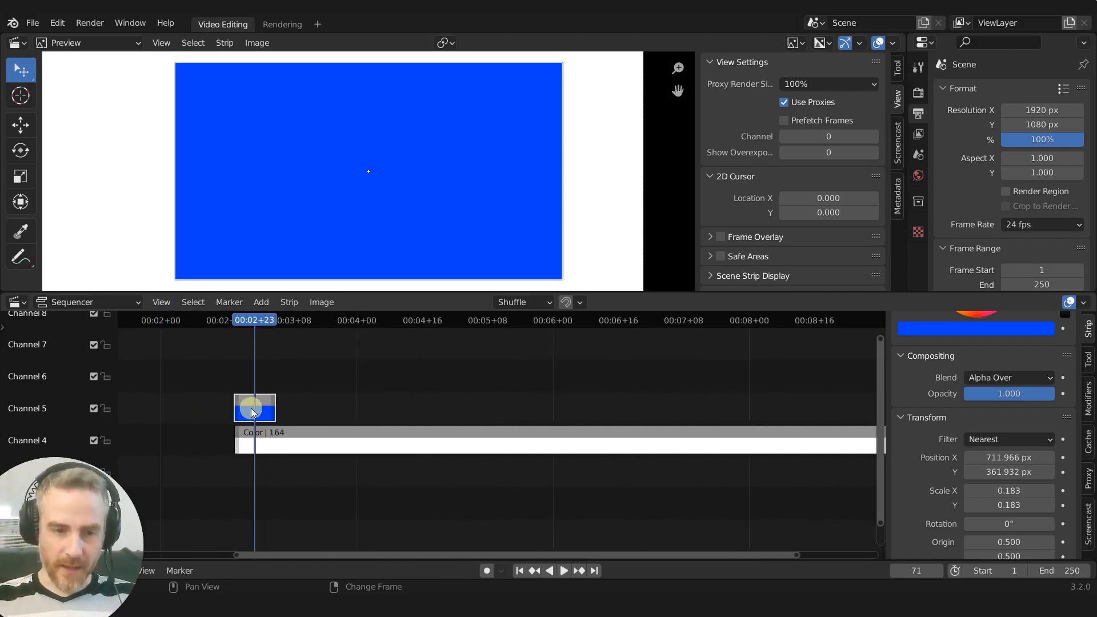
Slide the blue Color.001 strip to another position in the timeline and undo the last change.
{"action": "left_click_drag", "start_coordinate": [254, 411], "coordinate": [320, 465]}
{"action": "middle_click_drag", "start_coordinate": [433, 382], "coordinate": [432, 537]}
{"action": "key", "text": "ctrl+z"}
Toggle Limit View to Contents off again for the sequencer timeline.
{"action": "left_click", "coordinate": [161, 303]}
{"action": "left_click", "coordinate": [184, 461]}
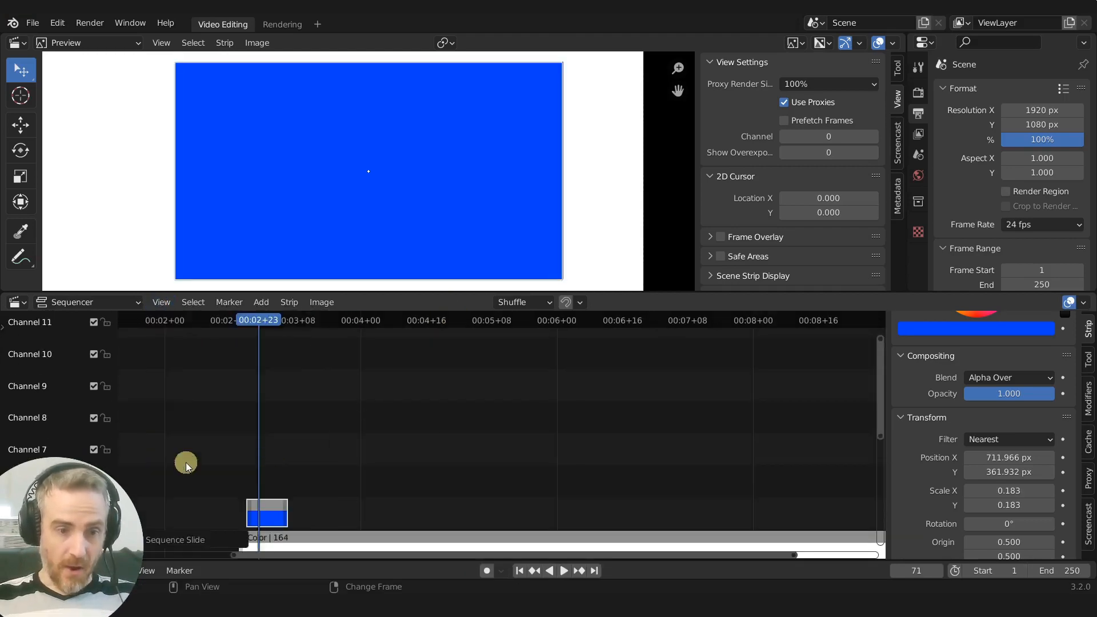
{"action": "middle_click_drag", "start_coordinate": [436, 442], "coordinate": [402, 446]}
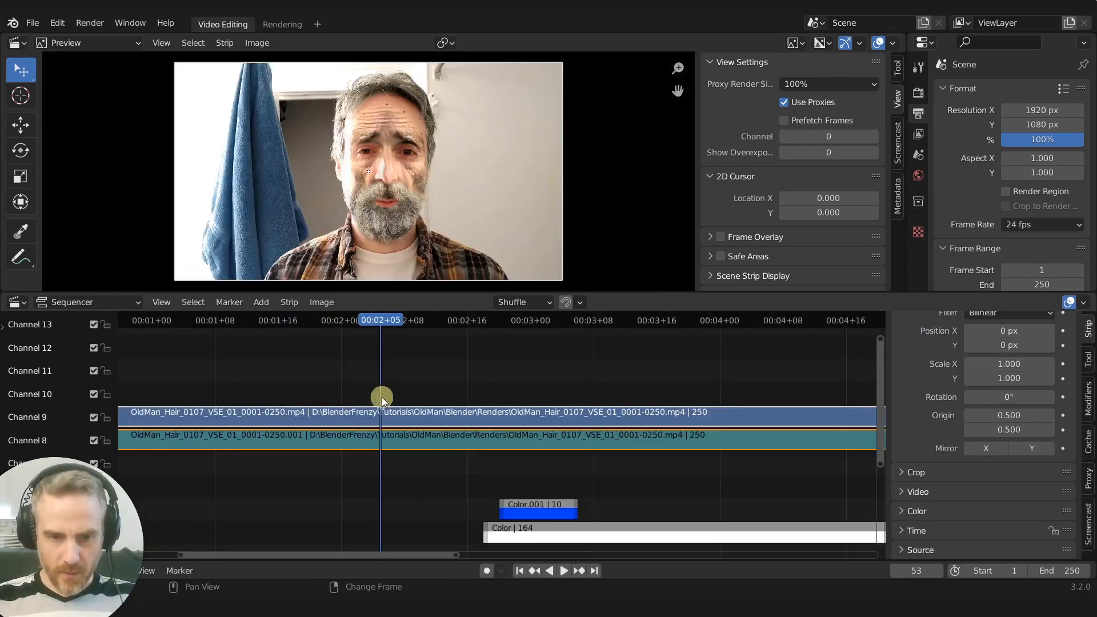
Select the OldMan_Hair movie strip in channel 9 and enable Thumbnails in the sequencer overlays.
{"action": "left_click", "coordinate": [380, 416]}
{"action": "middle_click_drag", "start_coordinate": [379, 417], "coordinate": [462, 445], "text": "ctrl"}
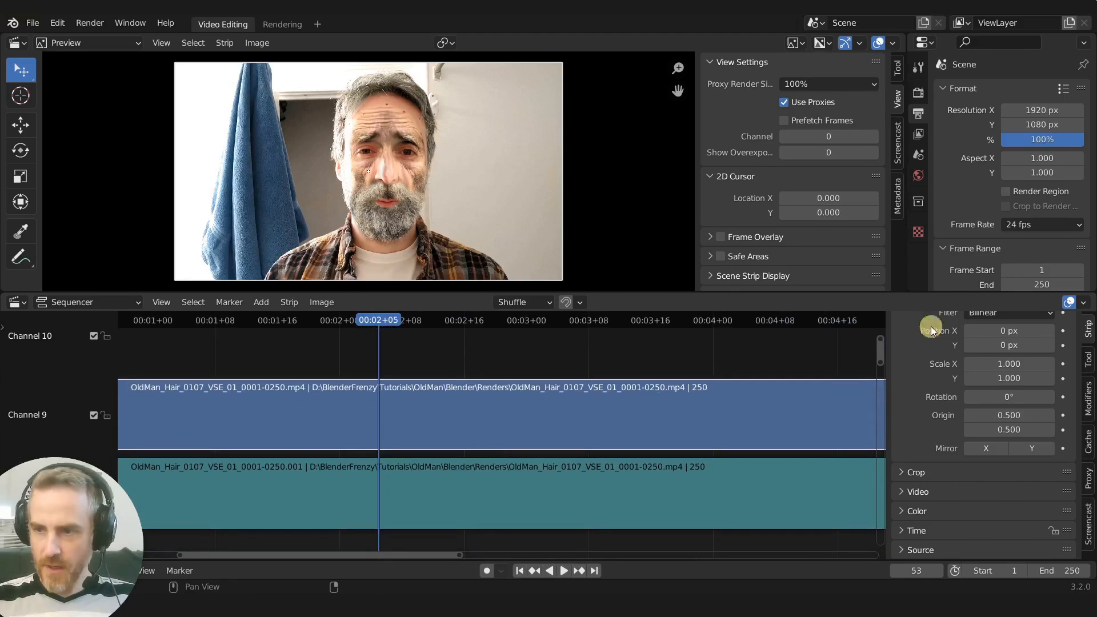
{"action": "left_click", "coordinate": [1083, 303]}
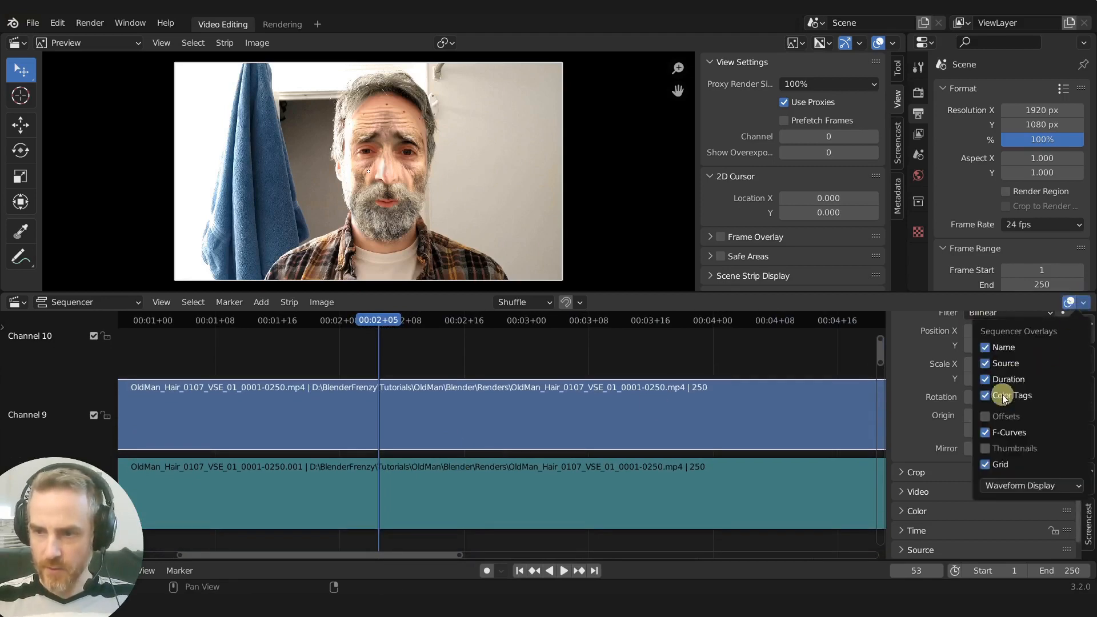
{"action": "left_click", "coordinate": [990, 450]}
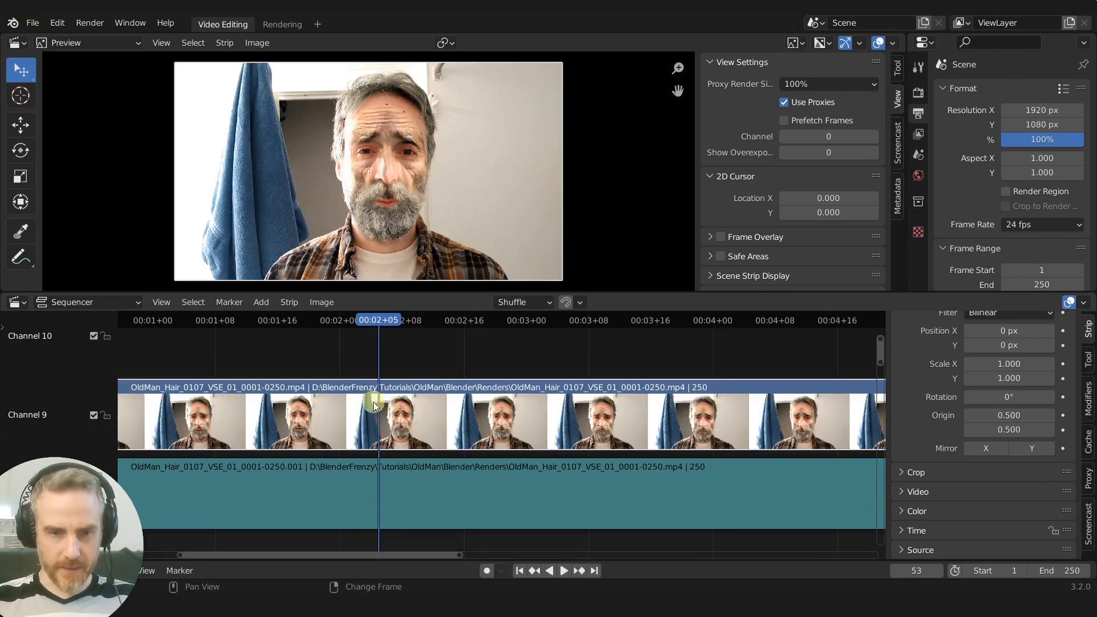
Trim the start of the OldMan_Hair movie and audio strips by 154 frames using their start handles.
{"action": "middle_click_drag", "start_coordinate": [217, 405], "coordinate": [462, 433], "text": "ctrl"}
{"action": "left_click_drag", "start_coordinate": [207, 416], "coordinate": [697, 413]}
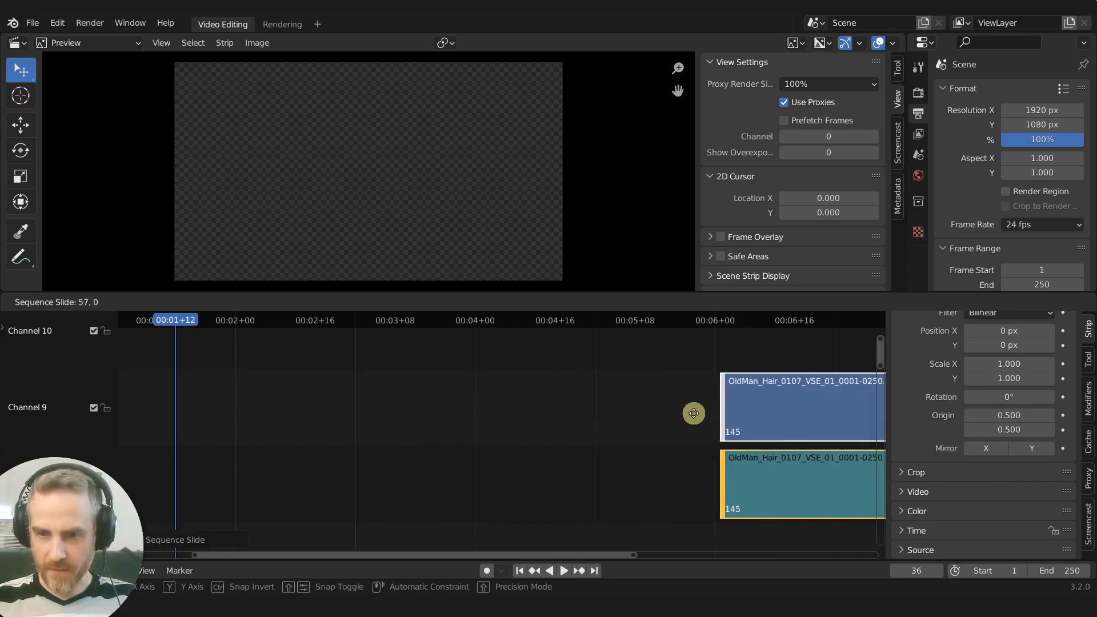
{"action": "middle_click_drag", "start_coordinate": [749, 413], "coordinate": [577, 425], "text": "ctrl"}
{"action": "left_click_drag", "start_coordinate": [642, 421], "coordinate": [269, 416]}
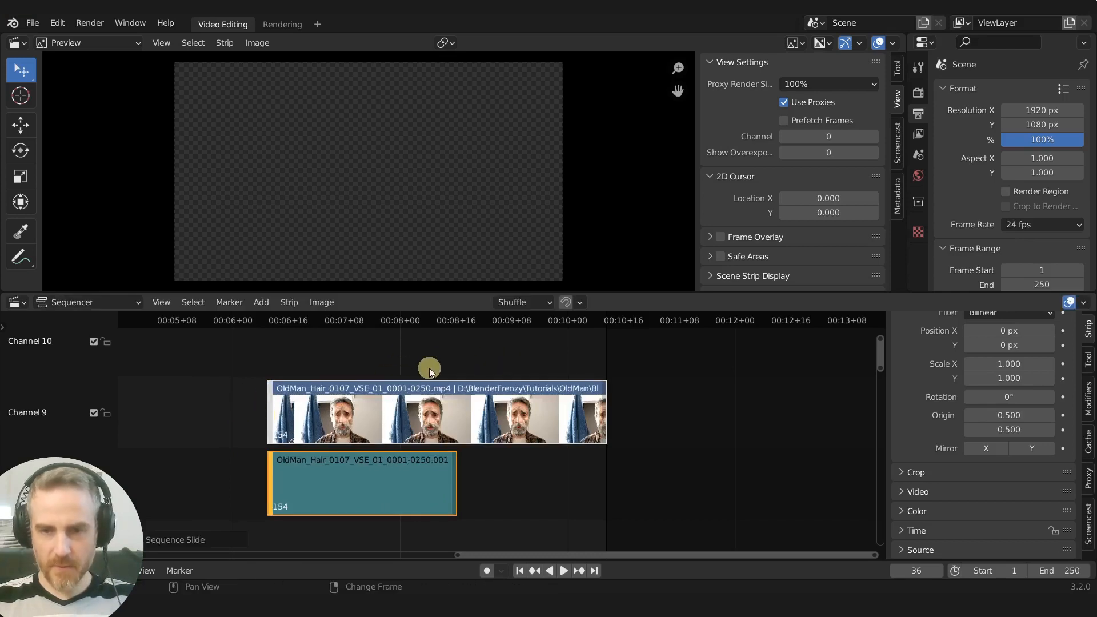
{"action": "left_click", "coordinate": [343, 350]}
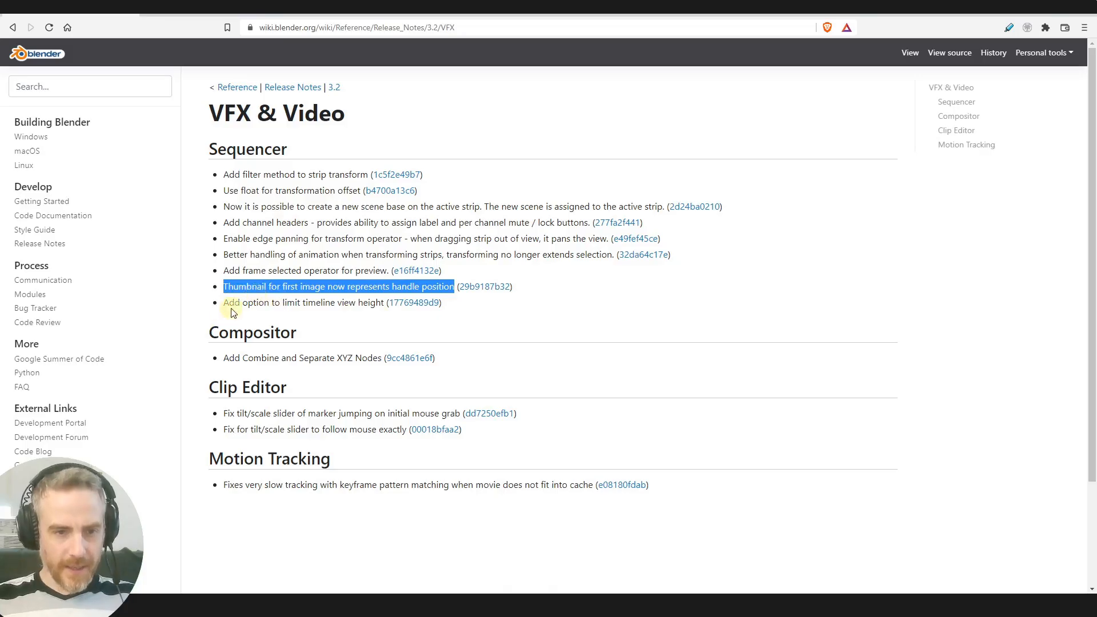
Switch to the browser and read the release notes on limiting timeline view height and the Combine and Separate XYZ nodes.
{"action": "left_click_drag", "start_coordinate": [228, 303], "coordinate": [378, 306]}
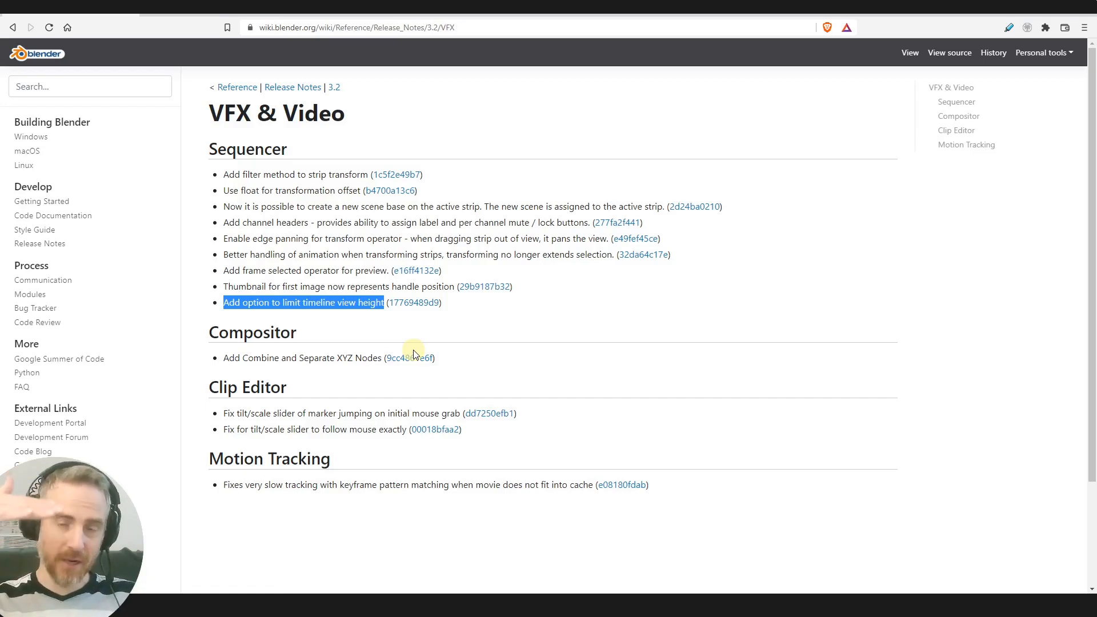
{"action": "left_click_drag", "start_coordinate": [223, 364], "coordinate": [244, 362]}
{"action": "left_click", "coordinate": [231, 361]}
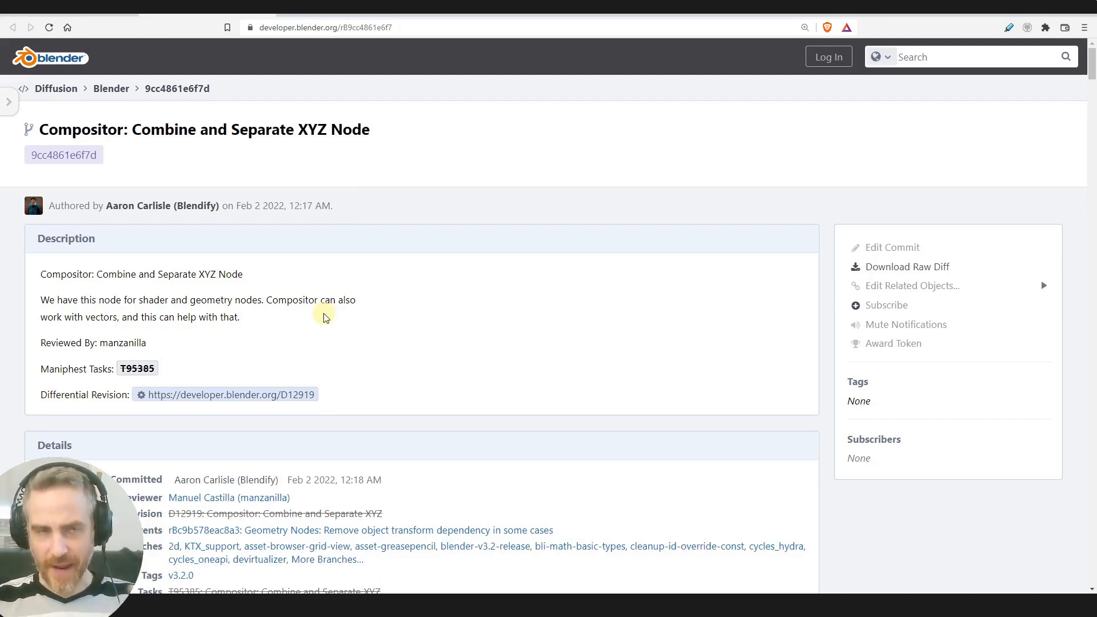
Read the commit description for the compositor's Combine and Separate XYZ Node and return to the release notes.
{"action": "left_click_drag", "start_coordinate": [51, 301], "coordinate": [284, 326]}
{"action": "left_click", "coordinate": [304, 333]}
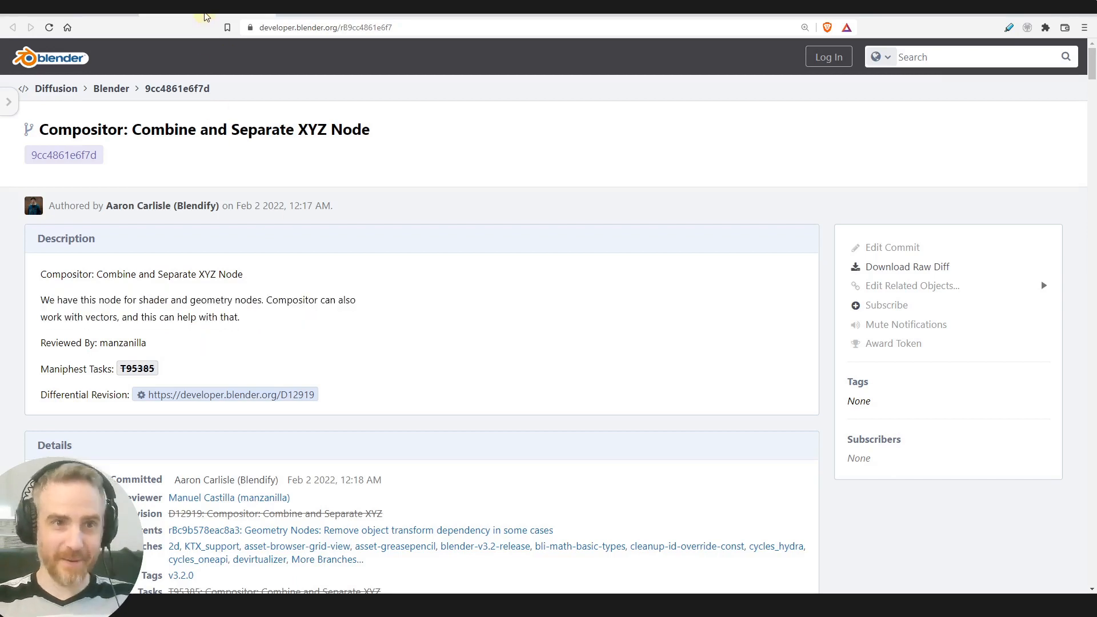
{"action": "left_click", "coordinate": [207, 16]}
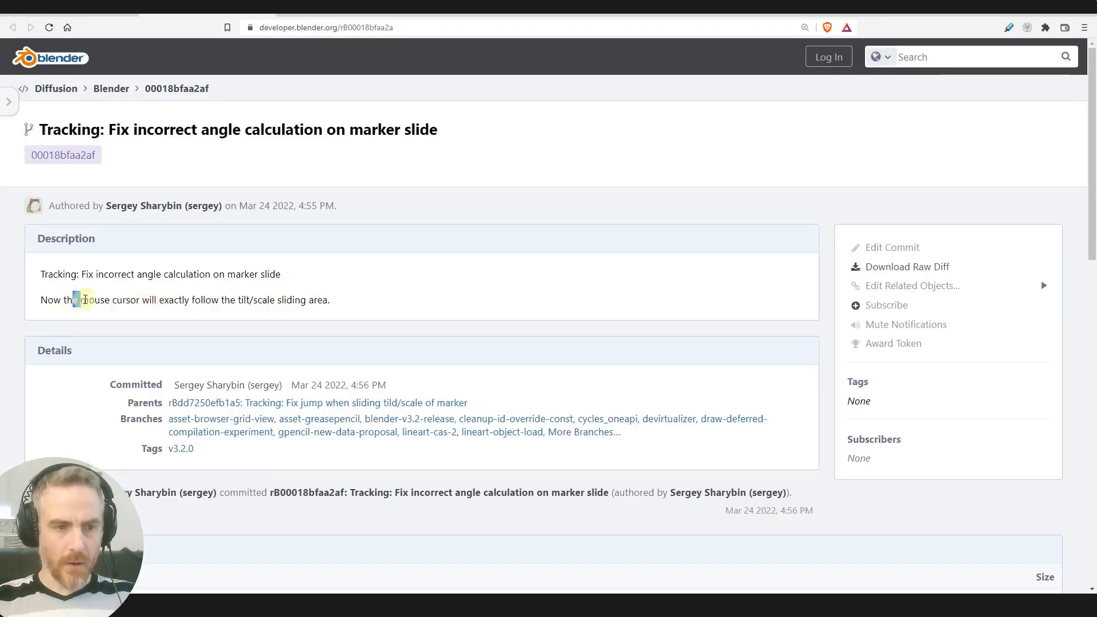
Read the commit on the marker tilt/scale slider fix, then try manipulating the forehead tracking marker in Blender's Clip Editor.
{"action": "left_click_drag", "start_coordinate": [85, 299], "coordinate": [317, 303]}
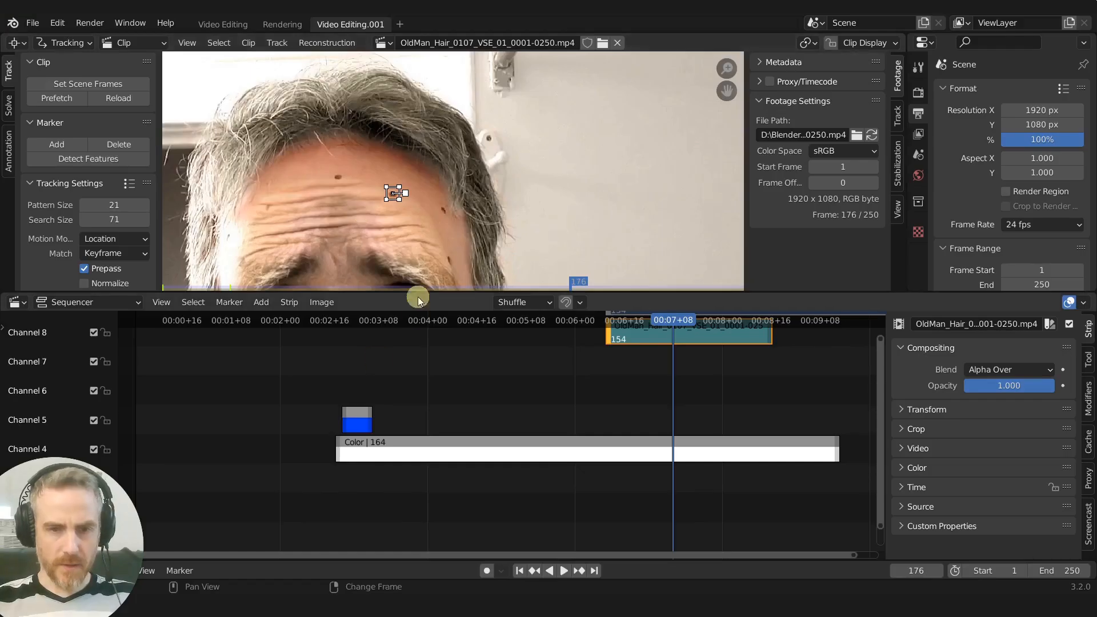
{"action": "mouse_move", "coordinate": [375, 232]}
{"action": "left_mouse_down"}
{"action": "mouse_move", "coordinate": [436, 225]}
{"action": "mouse_move", "coordinate": [384, 152]}
{"action": "mouse_move", "coordinate": [403, 257]}
{"action": "mouse_move", "coordinate": [473, 181]}
{"action": "mouse_move", "coordinate": [451, 190]}
{"action": "mouse_move", "coordinate": [499, 193]}
{"action": "mouse_move", "coordinate": [465, 197]}
{"action": "left_mouse_up"}
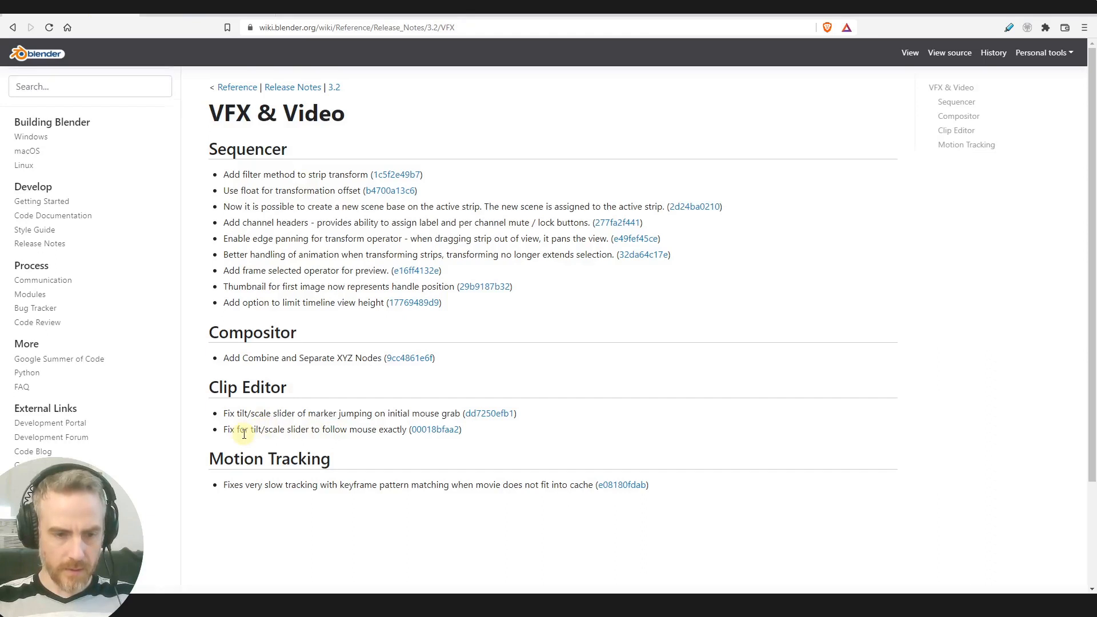
Highlight the Motion Tracking note on slow keyframe matching, and try tracking the forehead marker from frame 116 in Blender's Clip Editor.
{"action": "scroll", "coordinate": [246, 429], "scroll_direction": "down", "scroll_amount": 2}
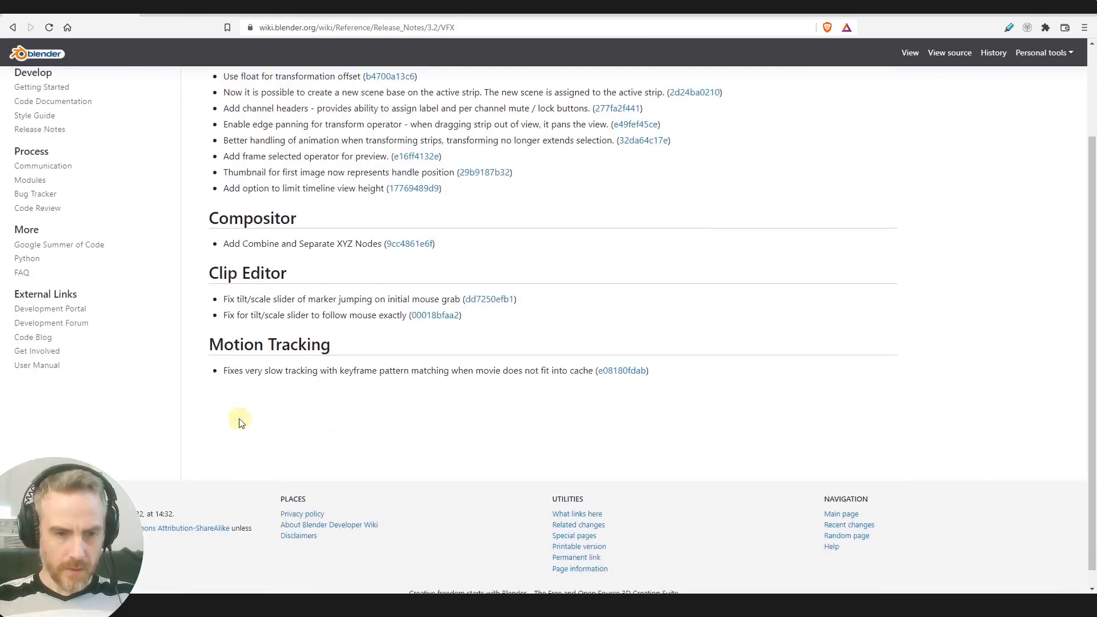
{"action": "left_click_drag", "start_coordinate": [223, 370], "coordinate": [592, 390]}
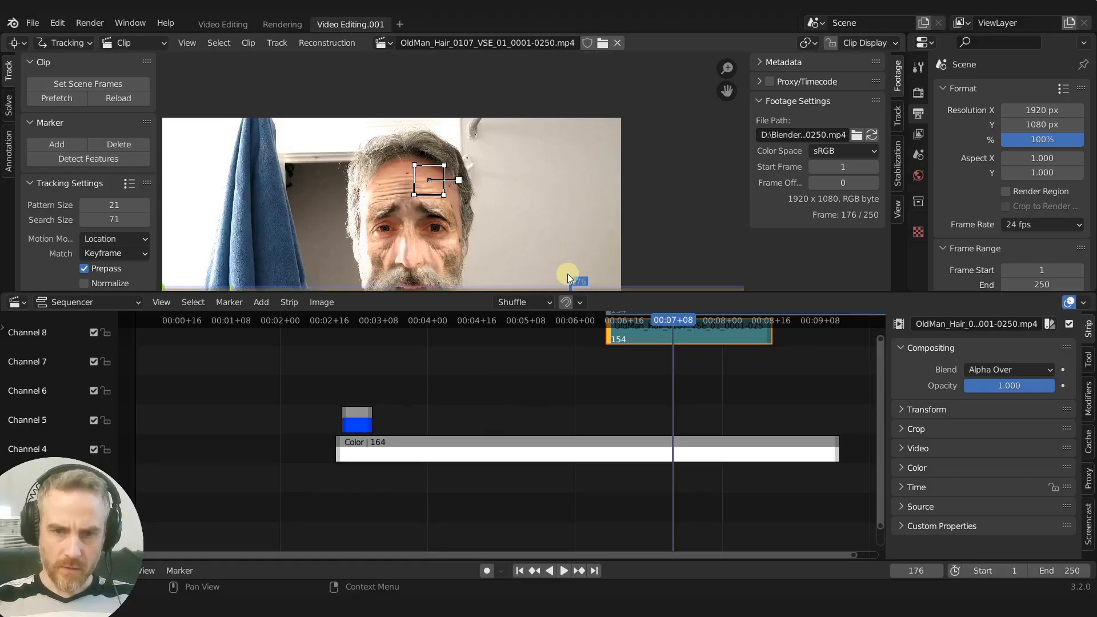
{"action": "left_click_drag", "start_coordinate": [577, 283], "coordinate": [438, 284]}
{"action": "left_click", "coordinate": [441, 226]}
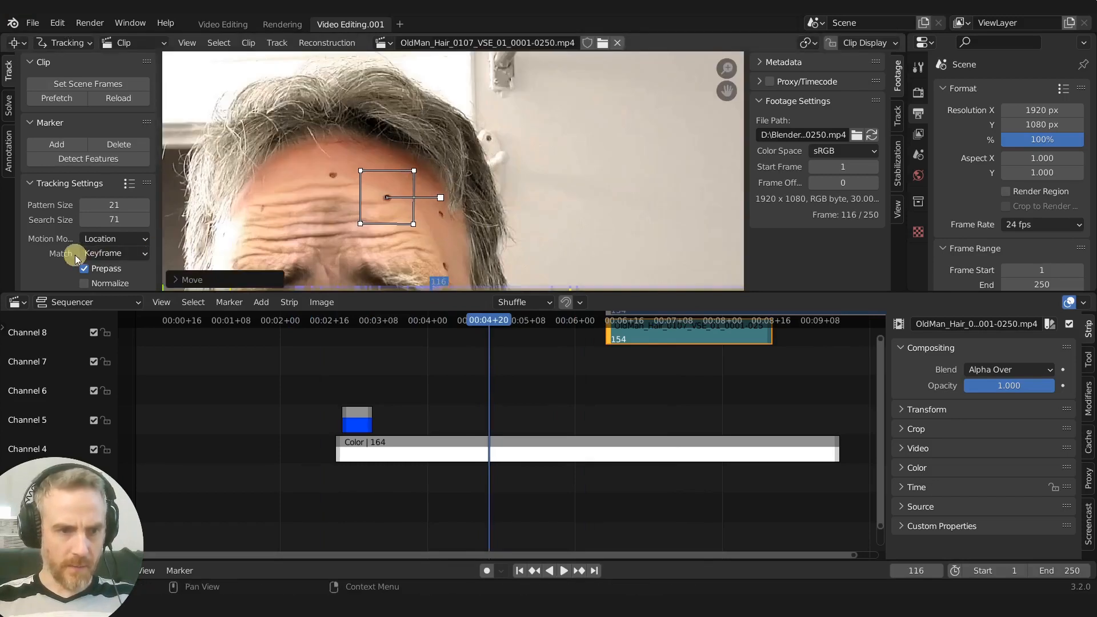
{"action": "left_click", "coordinate": [103, 255]}
{"action": "left_click", "coordinate": [103, 255]}
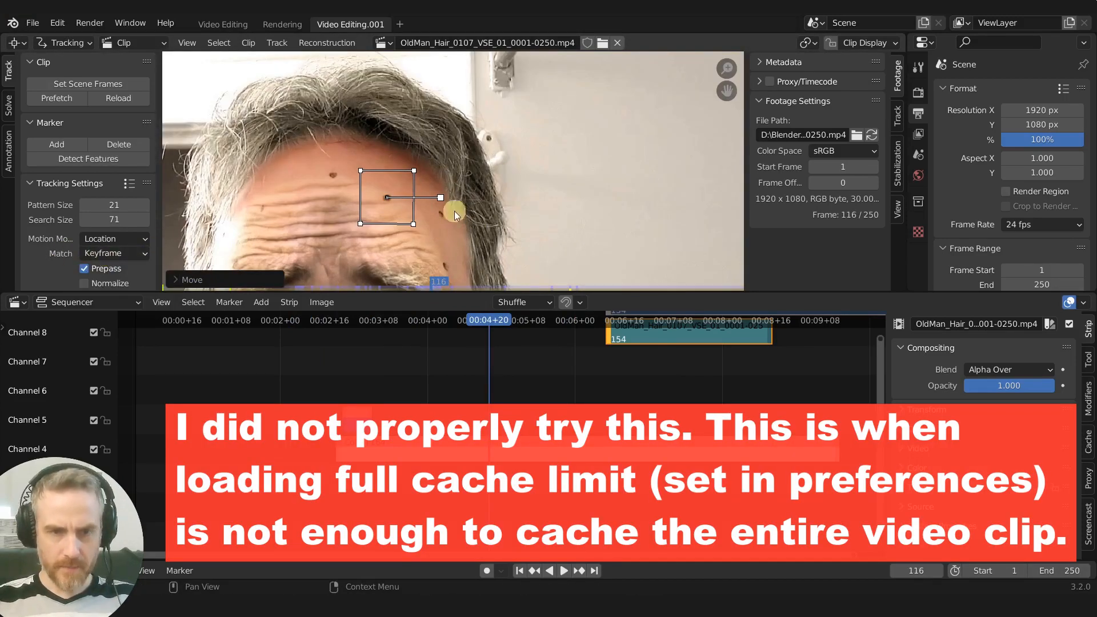
{"action": "key", "text": "ctrl+t"}
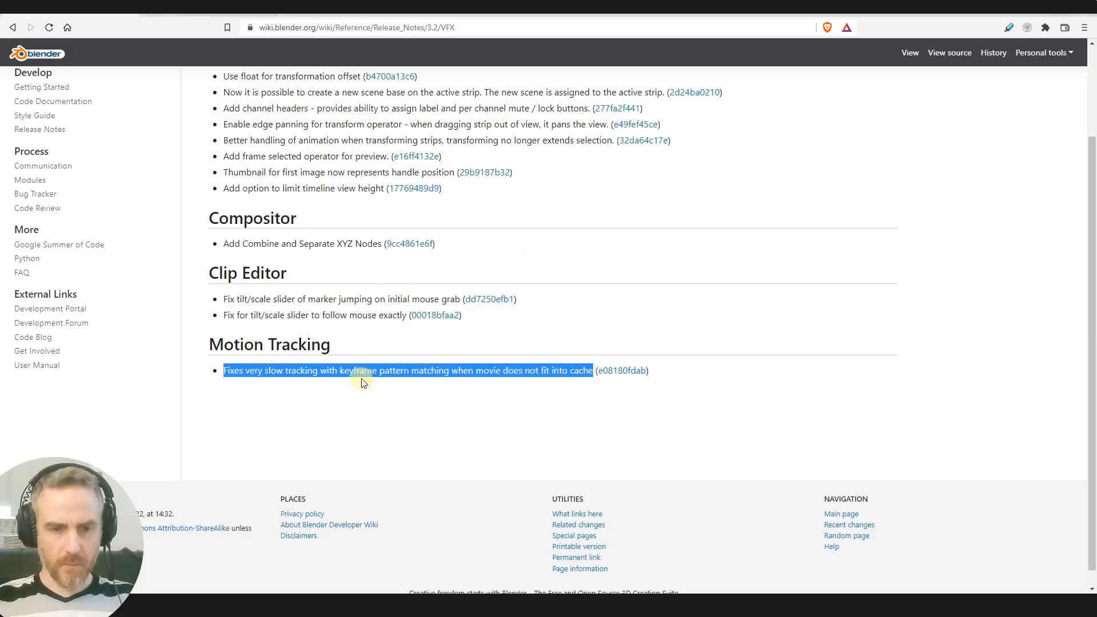
Switch back to the browser and review the VFX & Video release notes, including the Sequencer entry on edge panning.
{"action": "scroll", "coordinate": [362, 382], "scroll_direction": "up", "scroll_amount": 1}
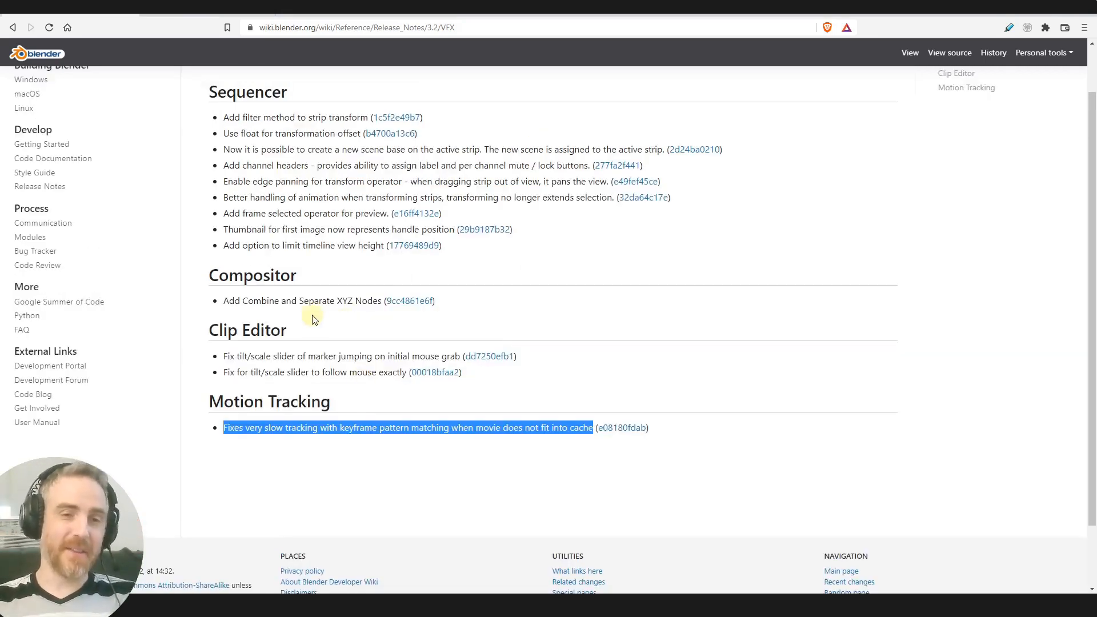
{"action": "scroll", "coordinate": [313, 312], "scroll_direction": "up", "scroll_amount": 1}
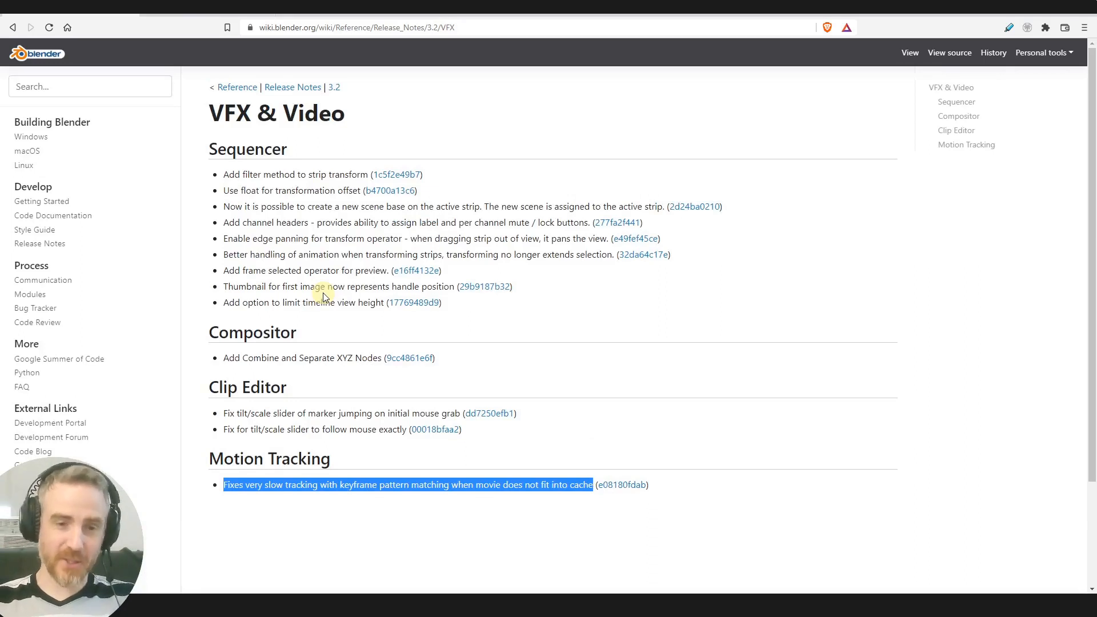
{"action": "left_click_drag", "start_coordinate": [304, 239], "coordinate": [467, 239]}
{"action": "left_click", "coordinate": [385, 253]}
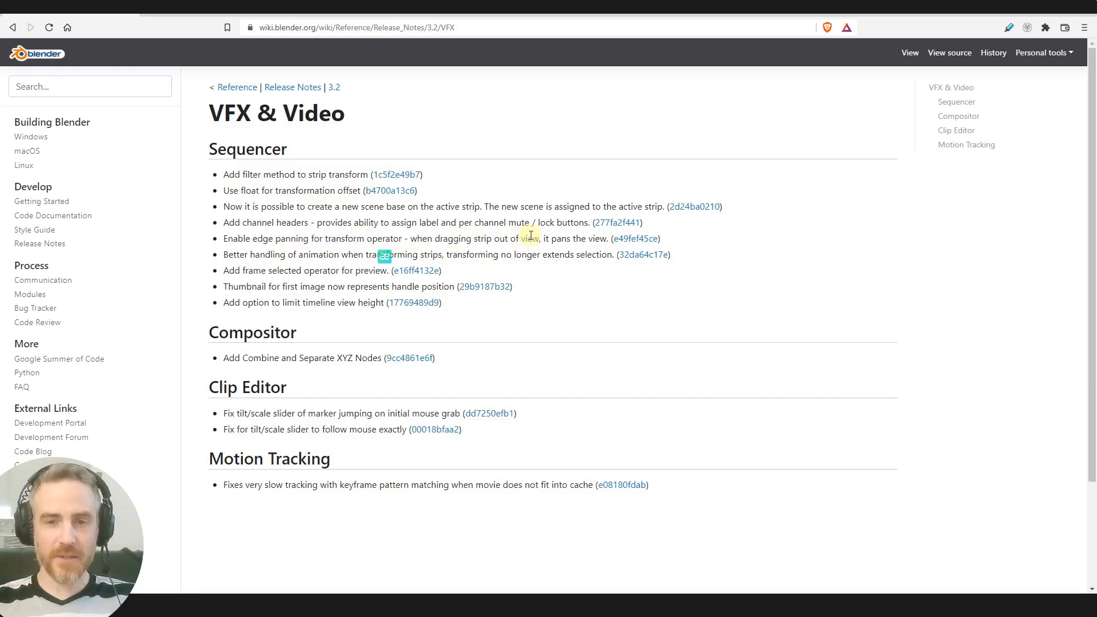